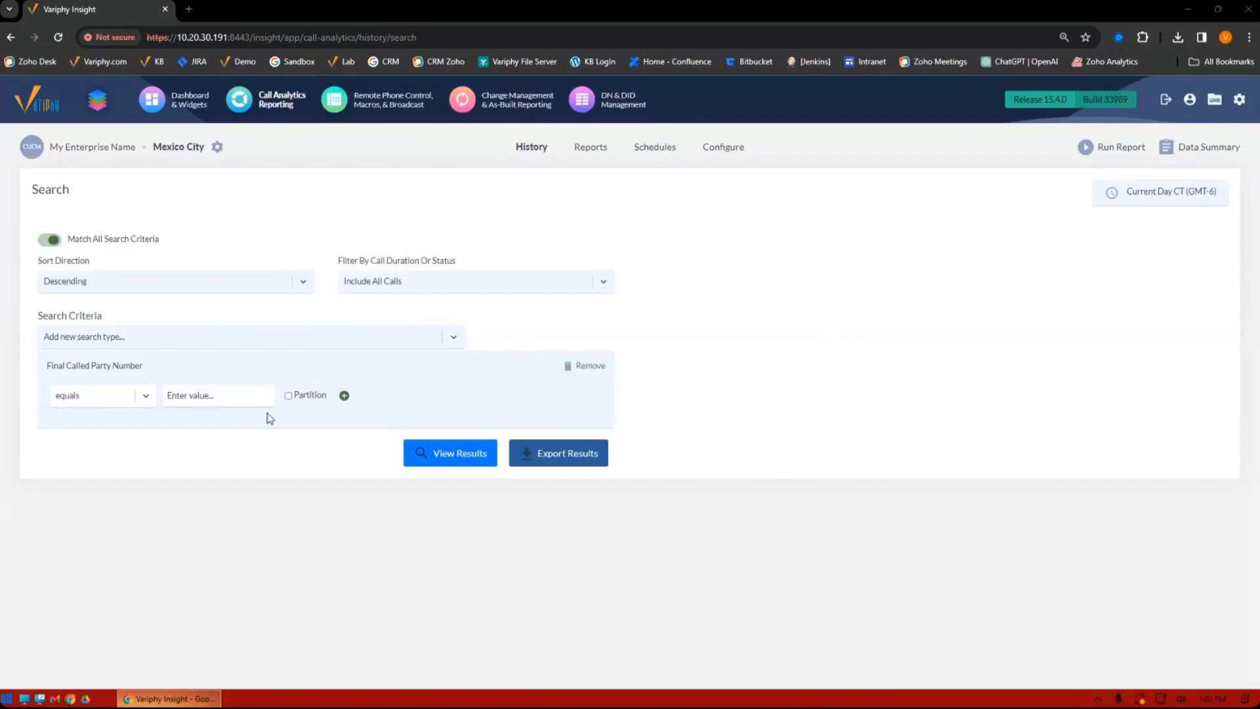
Step: Search the call history for a Final Called Party Number equal to 8000 and check the terminating device name
left_click(215, 396)
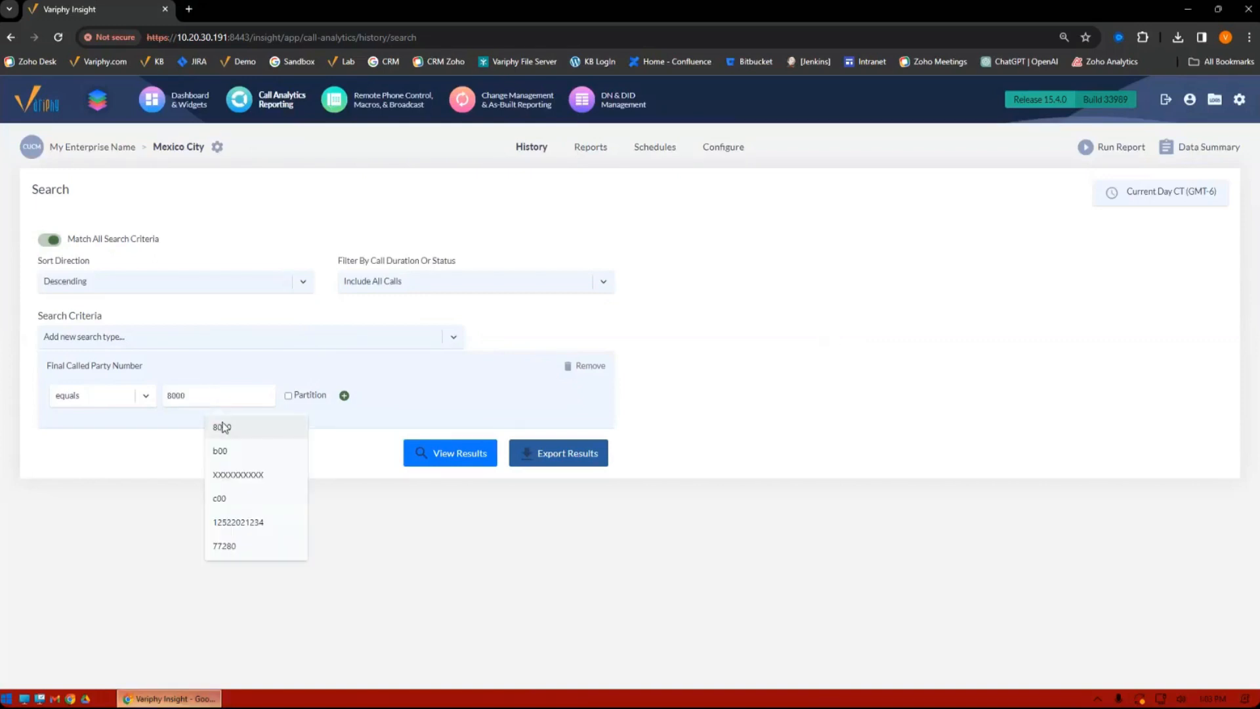
left_click(216, 423)
left_click(471, 453)
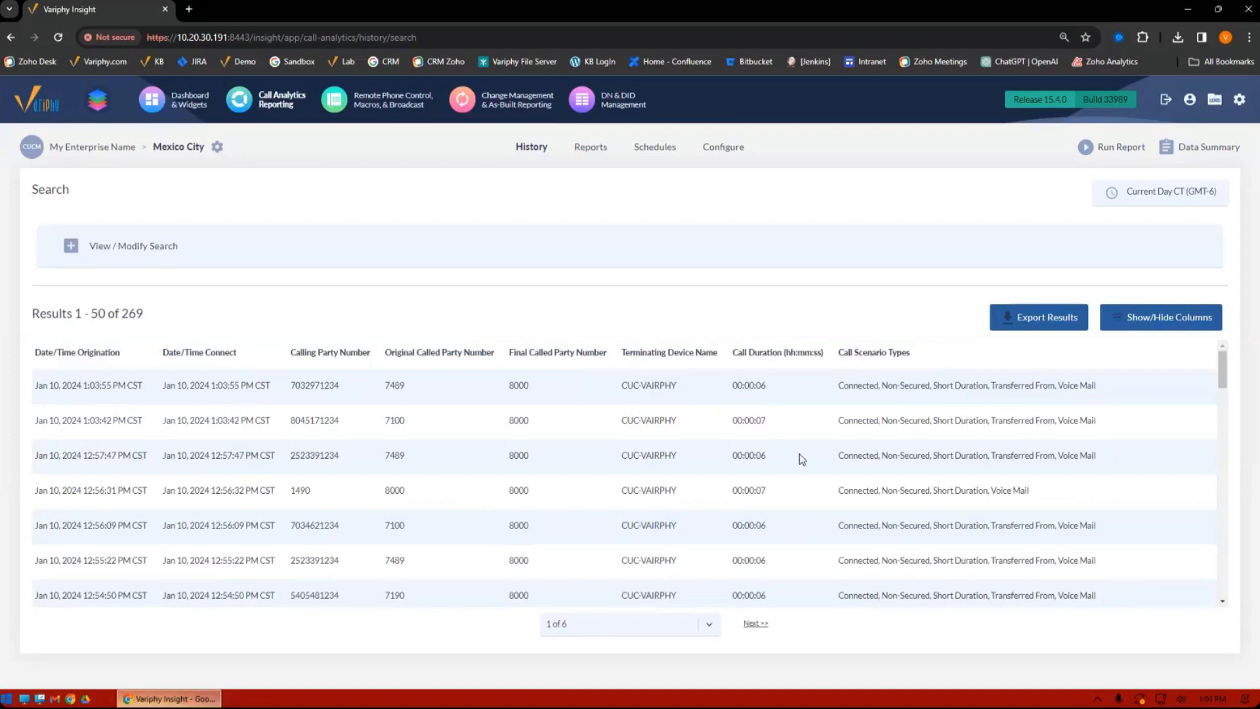
left_click_drag(621, 386, 681, 391)
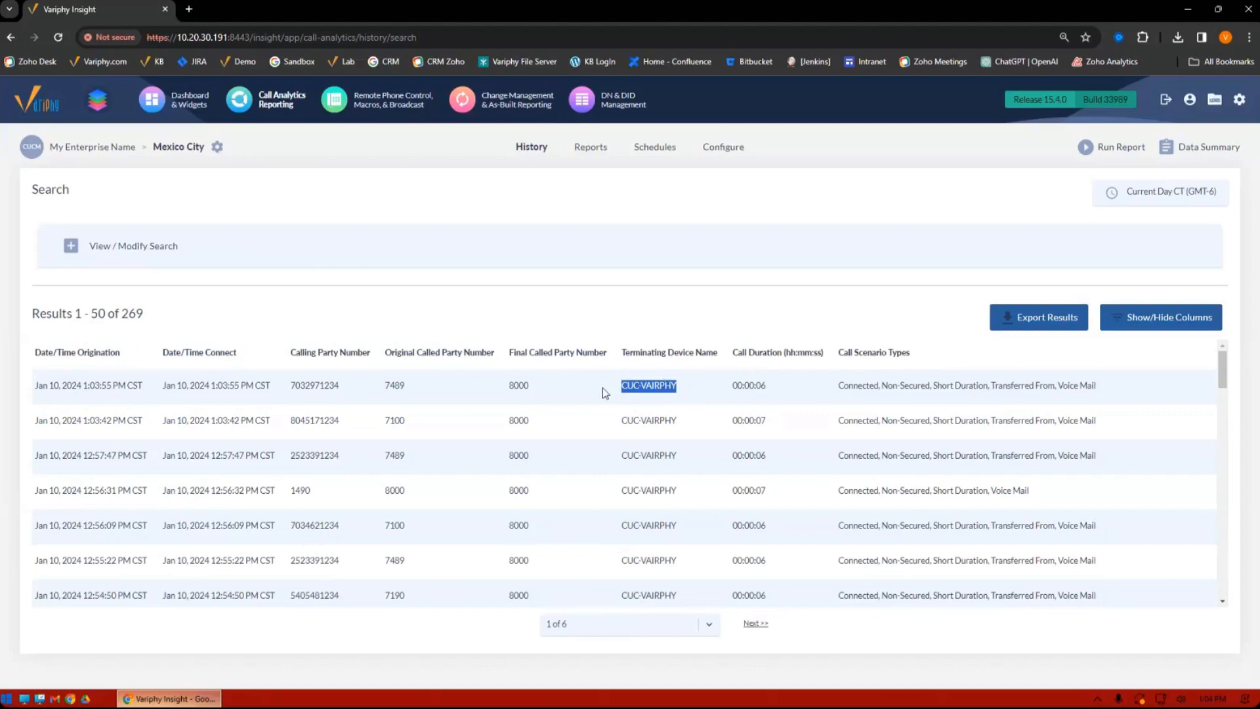
Step: Inspect the CUC-VAIRPHY entry's device name and voice mail setting in the CDR device configuration, leaving it unedited
left_click(722, 149)
left_click(196, 214)
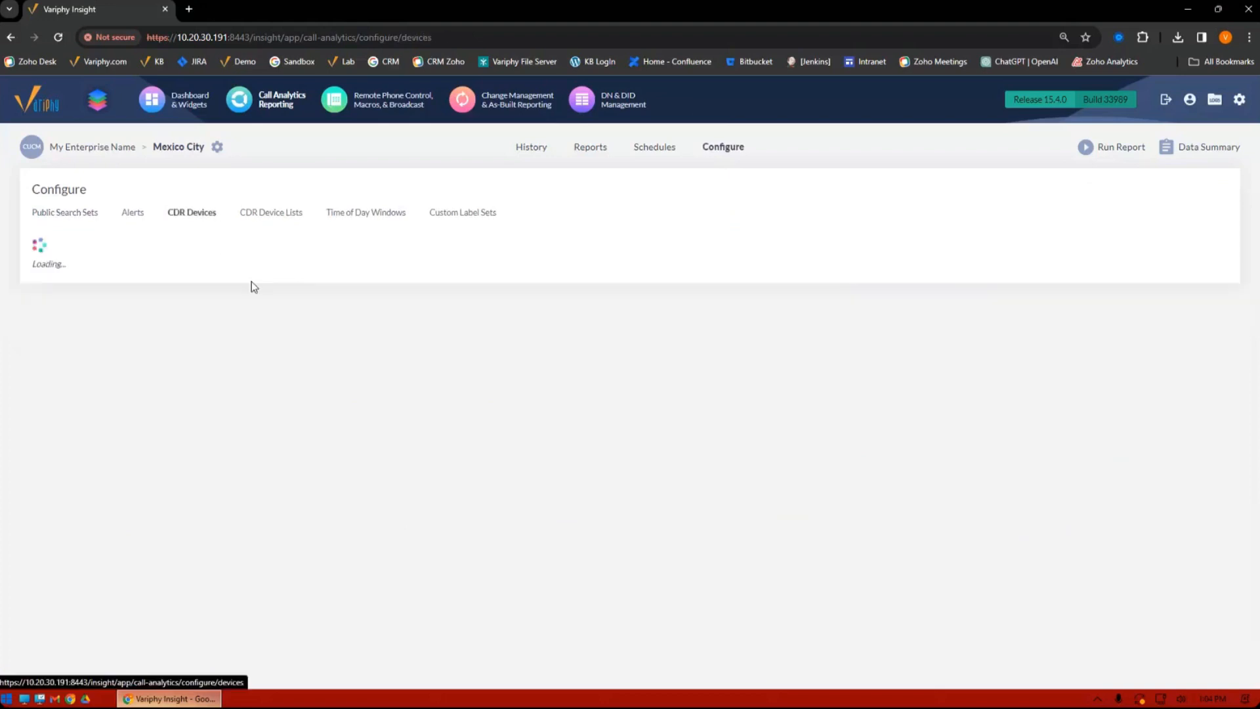
left_click(73, 274)
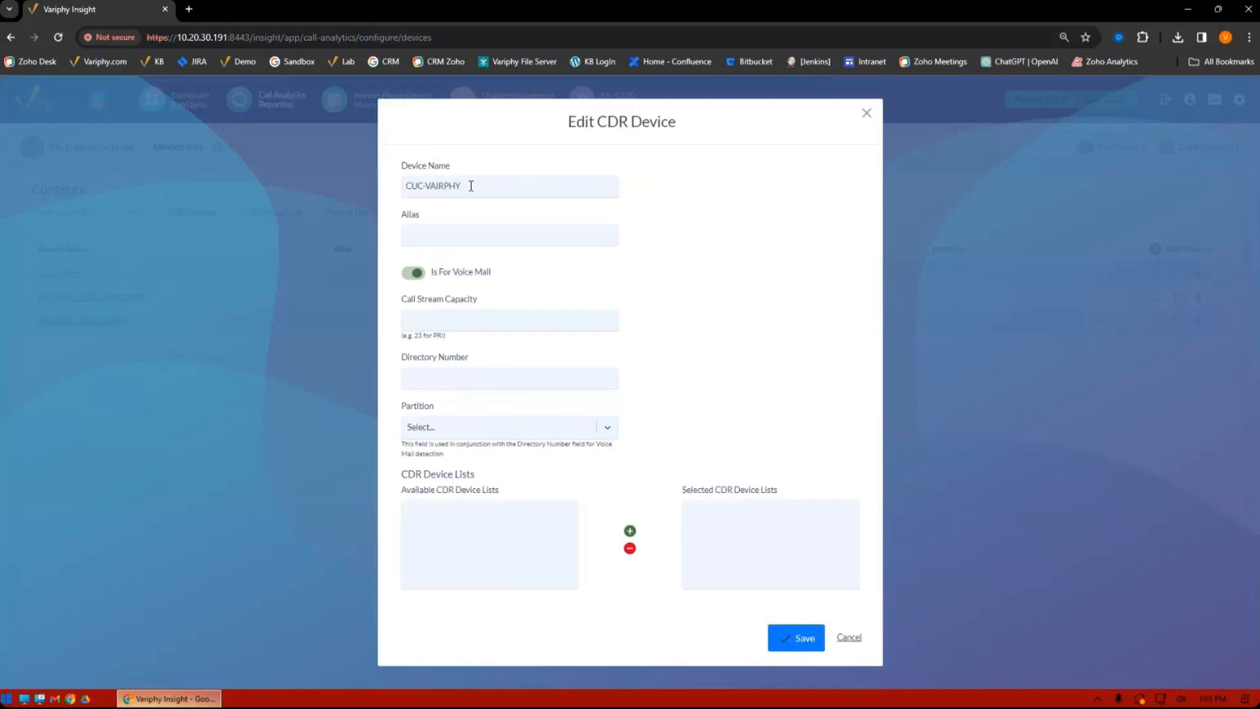
left_click_drag(474, 186, 414, 190)
left_click(855, 638)
Step: Examine the final called party numbers, terminating device names and call scenario types in the call history results
left_click(545, 153)
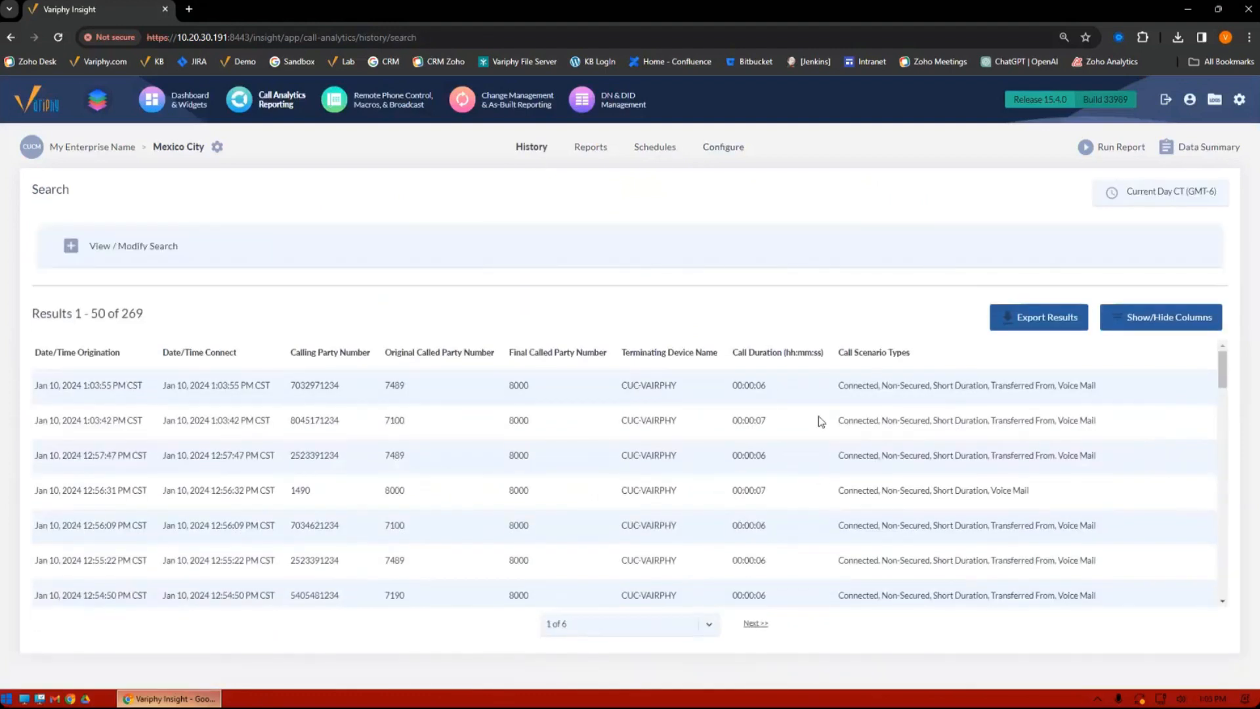
double_click(519, 420)
left_click_drag(622, 421, 676, 421)
left_click_drag(840, 355, 966, 365)
left_click_drag(1104, 423, 991, 494)
left_click_drag(1097, 525, 1062, 526)
left_click_drag(624, 460, 697, 463)
left_click_drag(549, 423, 507, 493)
left_click_drag(624, 522, 508, 525)
Step: Open the CUC-VAIRPHY CDR device for editing and change its device name to Test
left_click(723, 150)
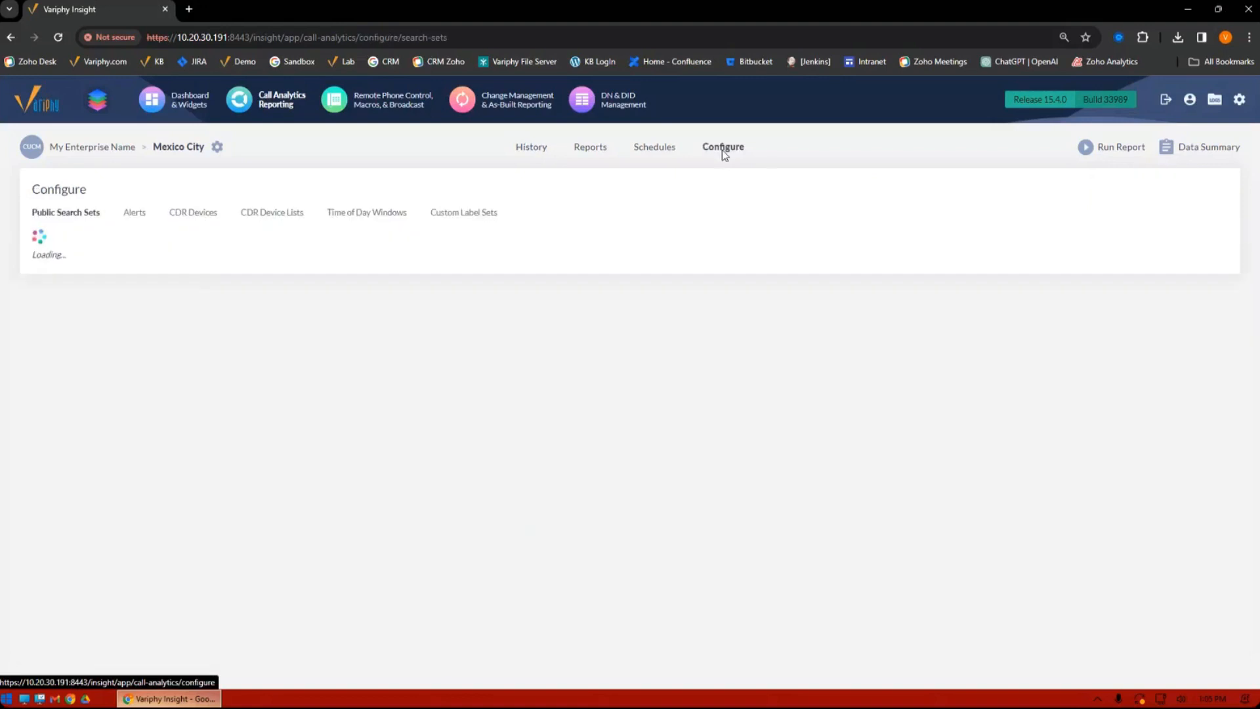
left_click(192, 214)
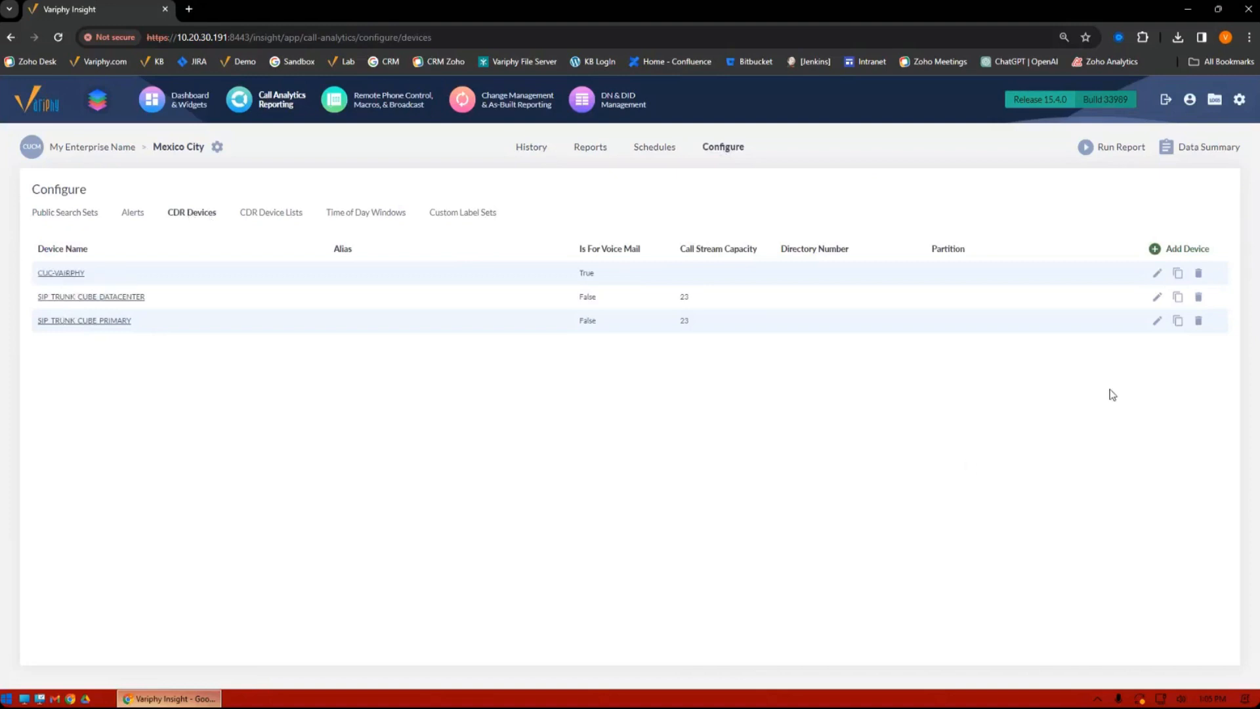
left_click(51, 275)
triple_click(472, 188)
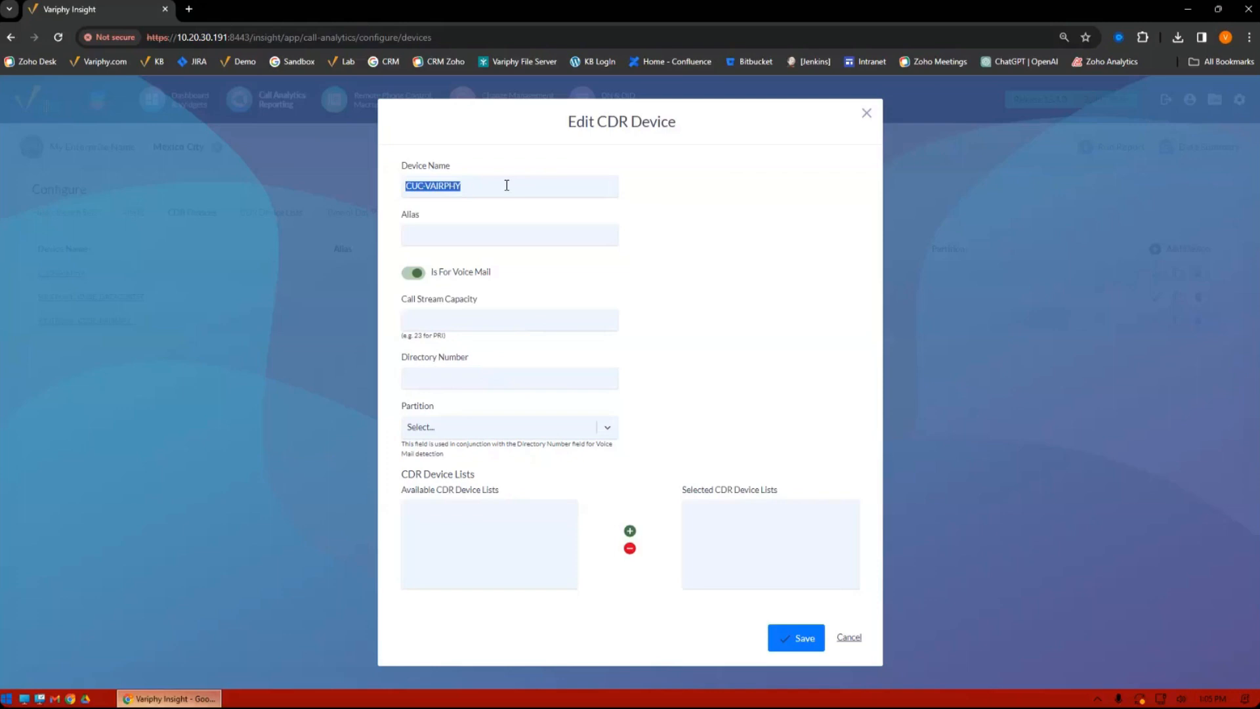
type("Test")
left_click(680, 215)
Step: Set the CDR device's directory number to 8000, leave the partition unselected, and save the device
left_click(459, 377)
type("80")
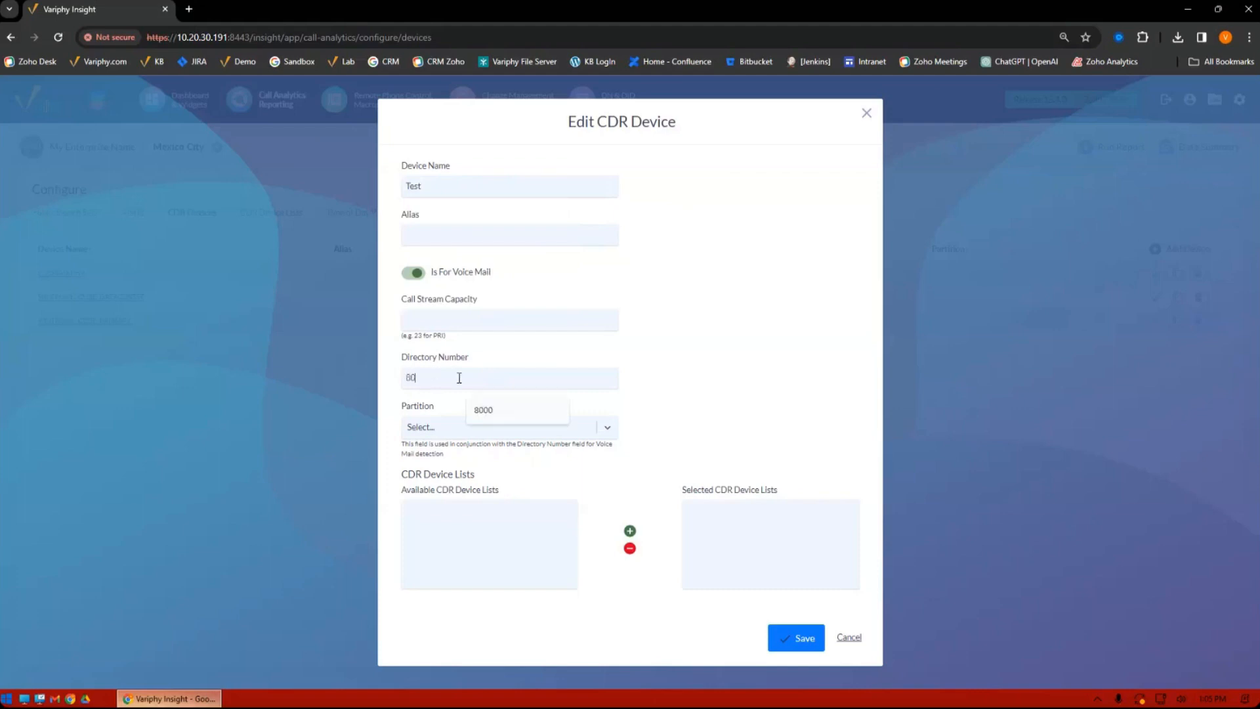
type("00")
left_click(562, 428)
left_click_drag(615, 466, 518, 578)
left_click_drag(615, 577, 710, 383)
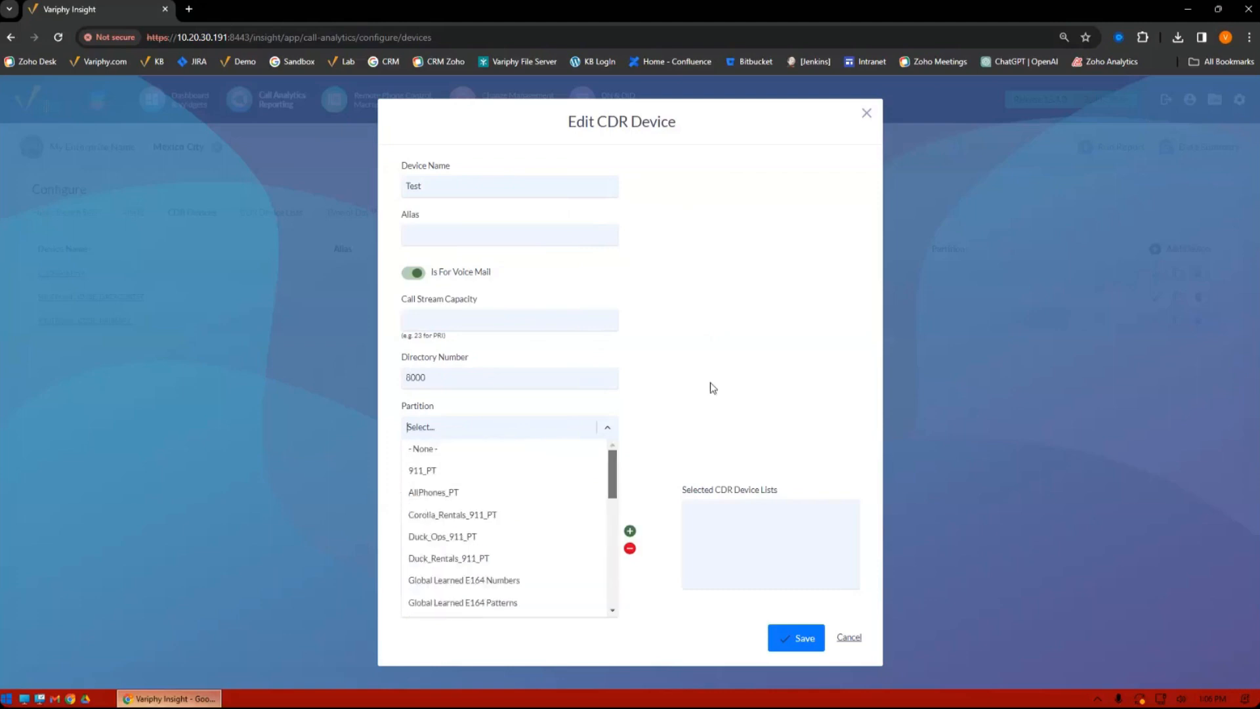
left_click(711, 382)
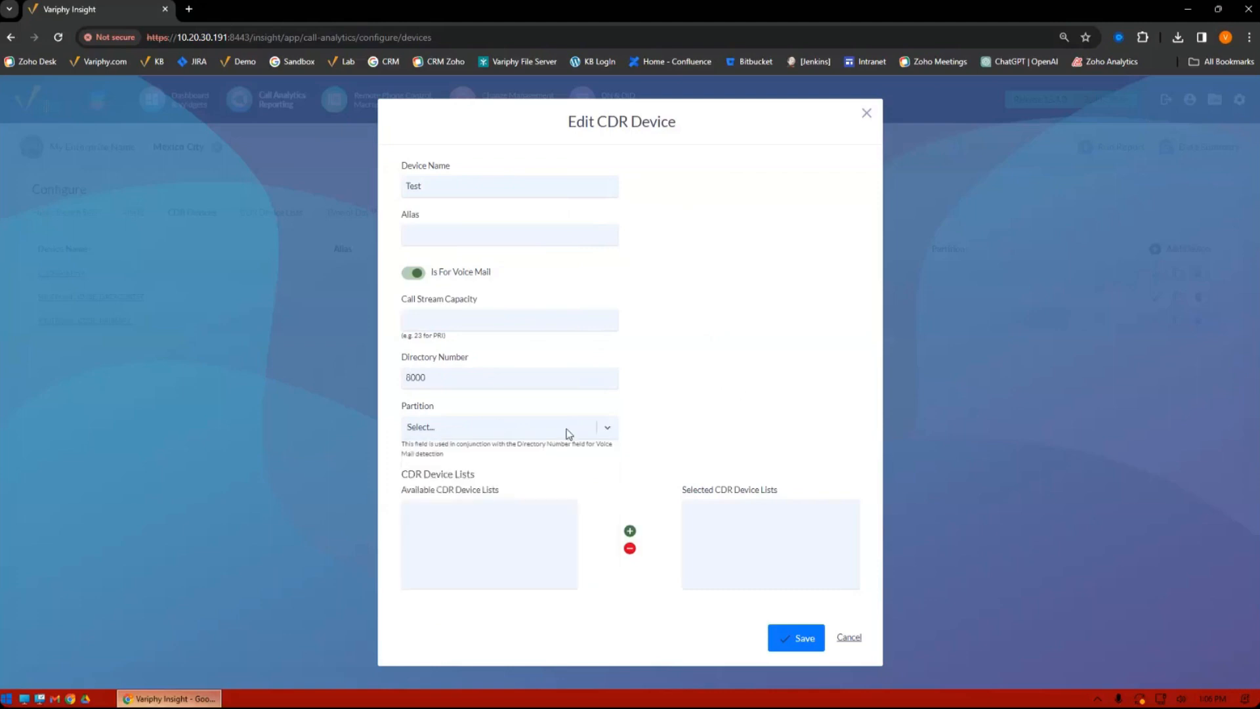
left_click_drag(441, 377, 399, 393)
left_click(797, 634)
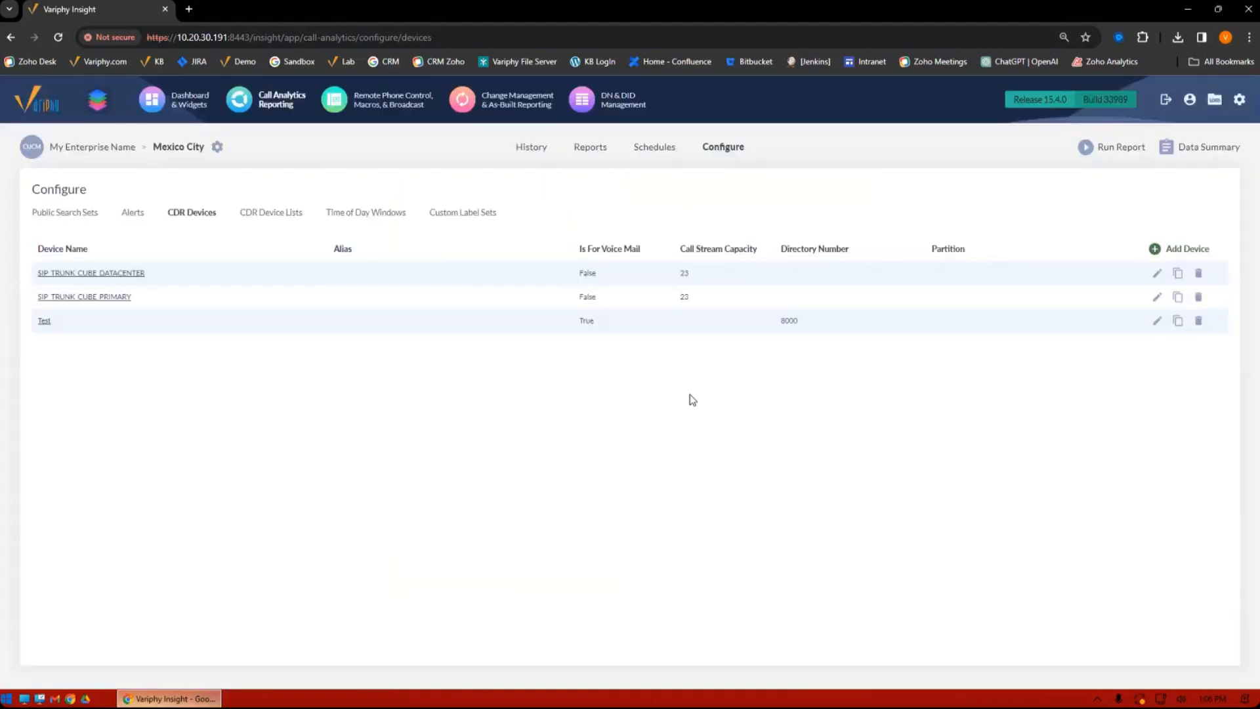
Step: Return to the call history results and change the search time window to Previous Day
left_click(595, 149)
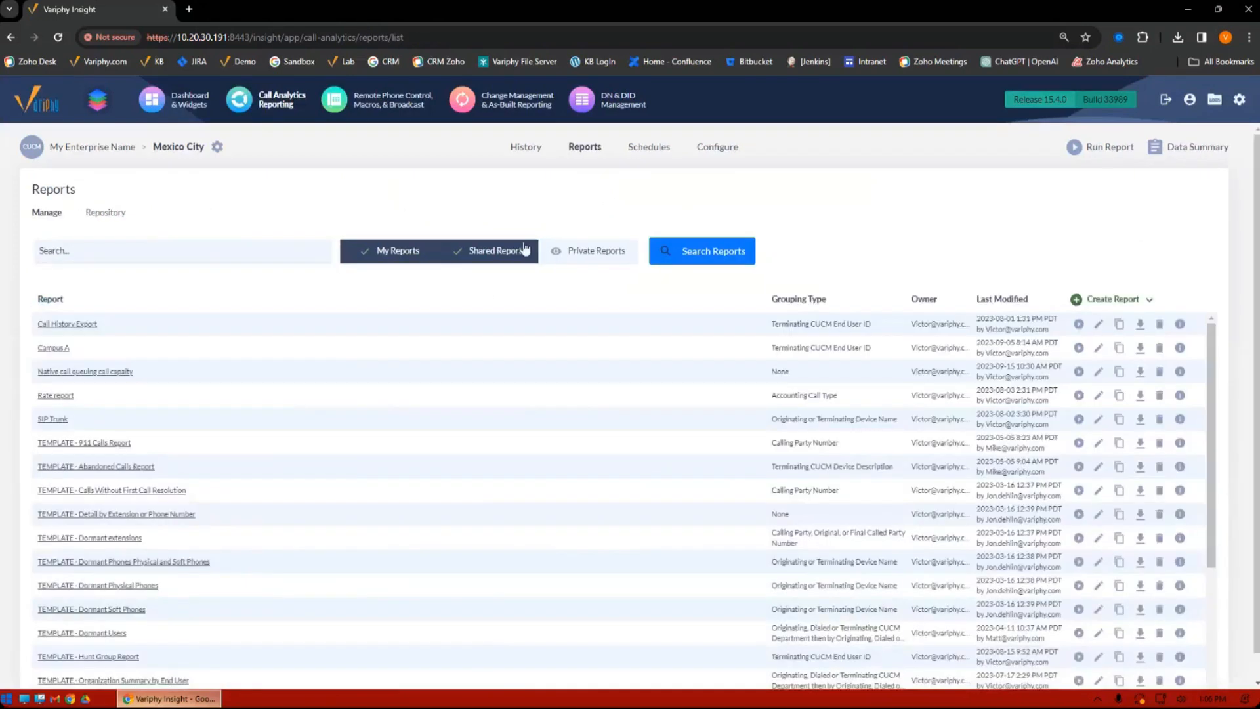
left_click(525, 147)
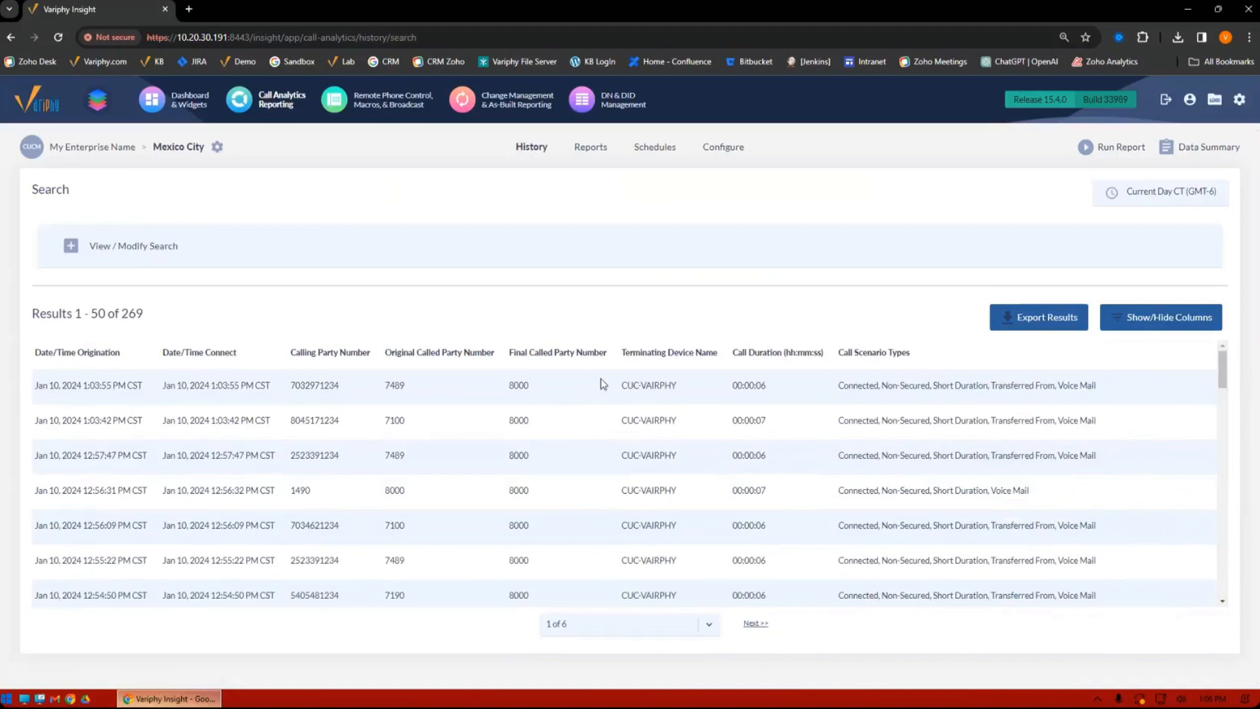
left_click_drag(622, 387, 689, 385)
left_click(1137, 196)
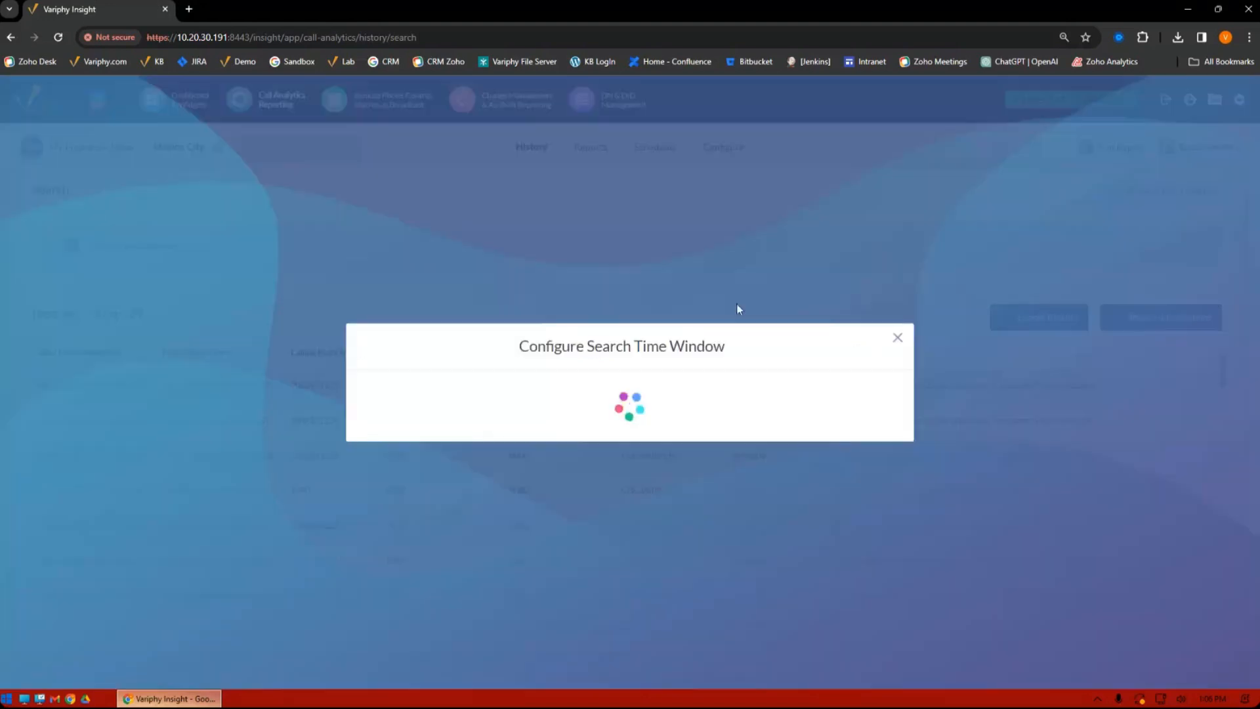
left_click(577, 348)
scroll(499, 473, "down", 1)
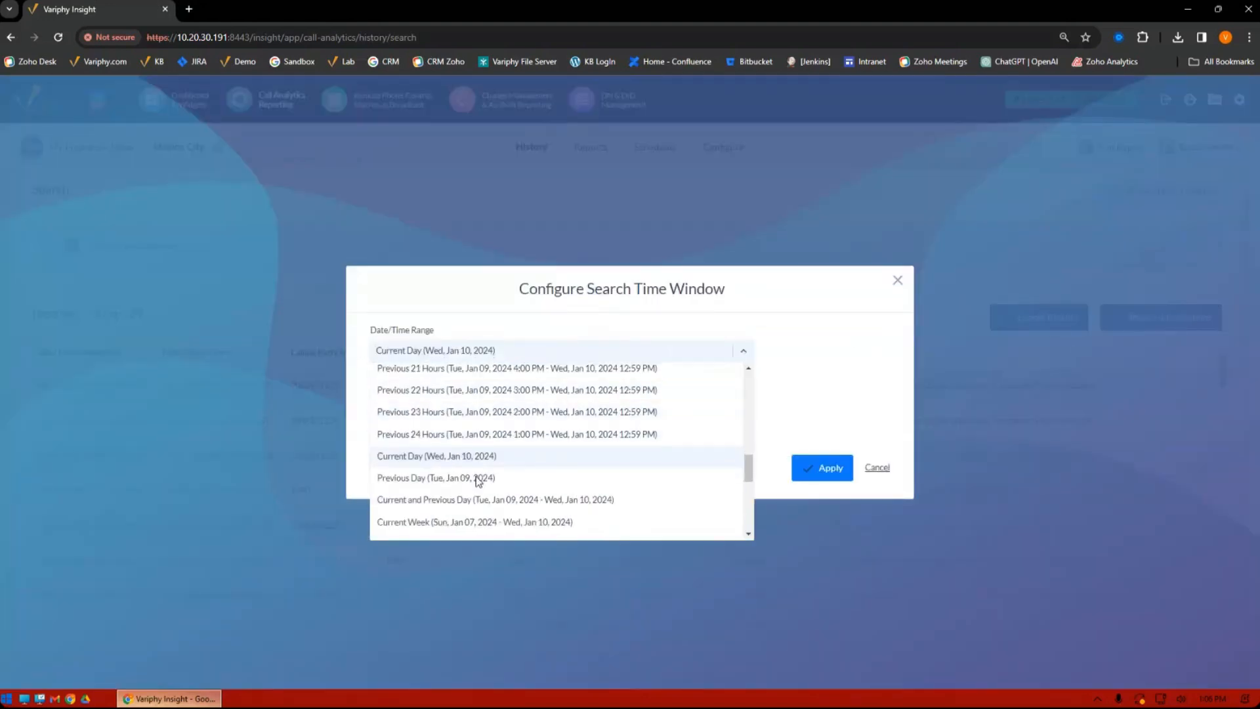
left_click(717, 478)
left_click(822, 467)
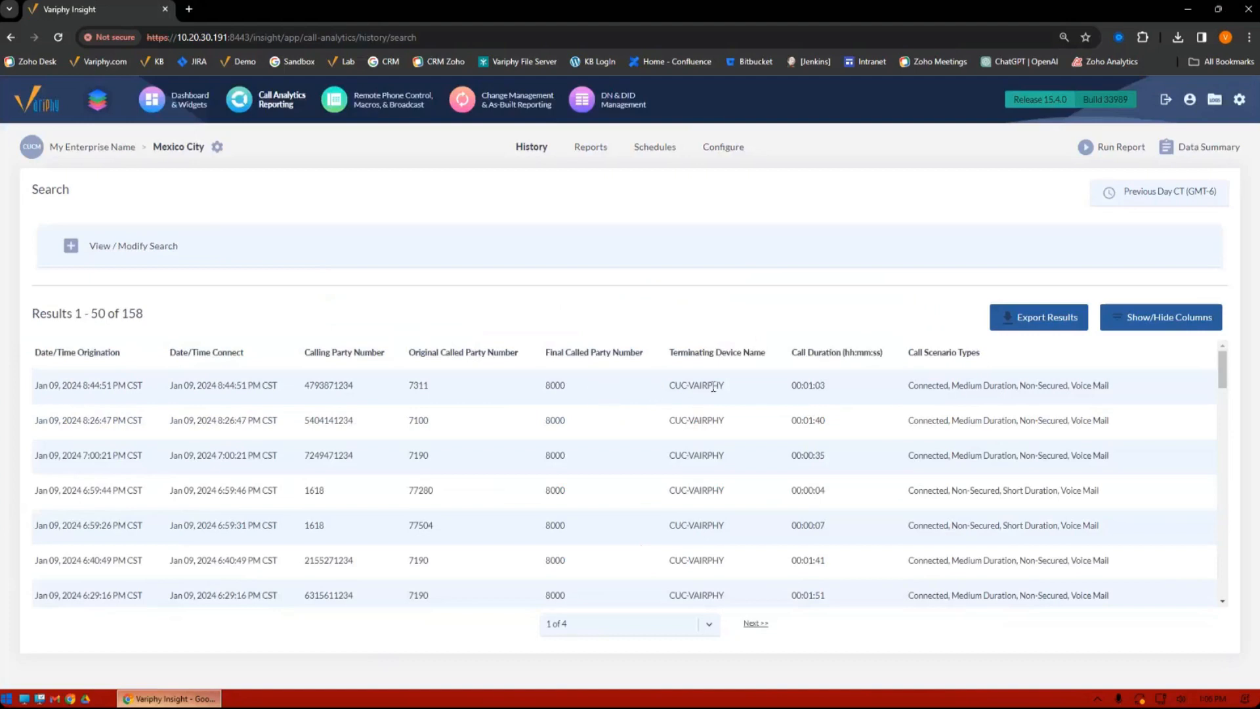
Step: Check the previous day's calls for their terminating device, final called party number and call scenario types
left_click_drag(668, 386, 726, 386)
double_click(555, 386)
double_click(555, 421)
double_click(555, 456)
left_click_drag(1113, 422, 1072, 561)
left_click_drag(726, 387, 668, 386)
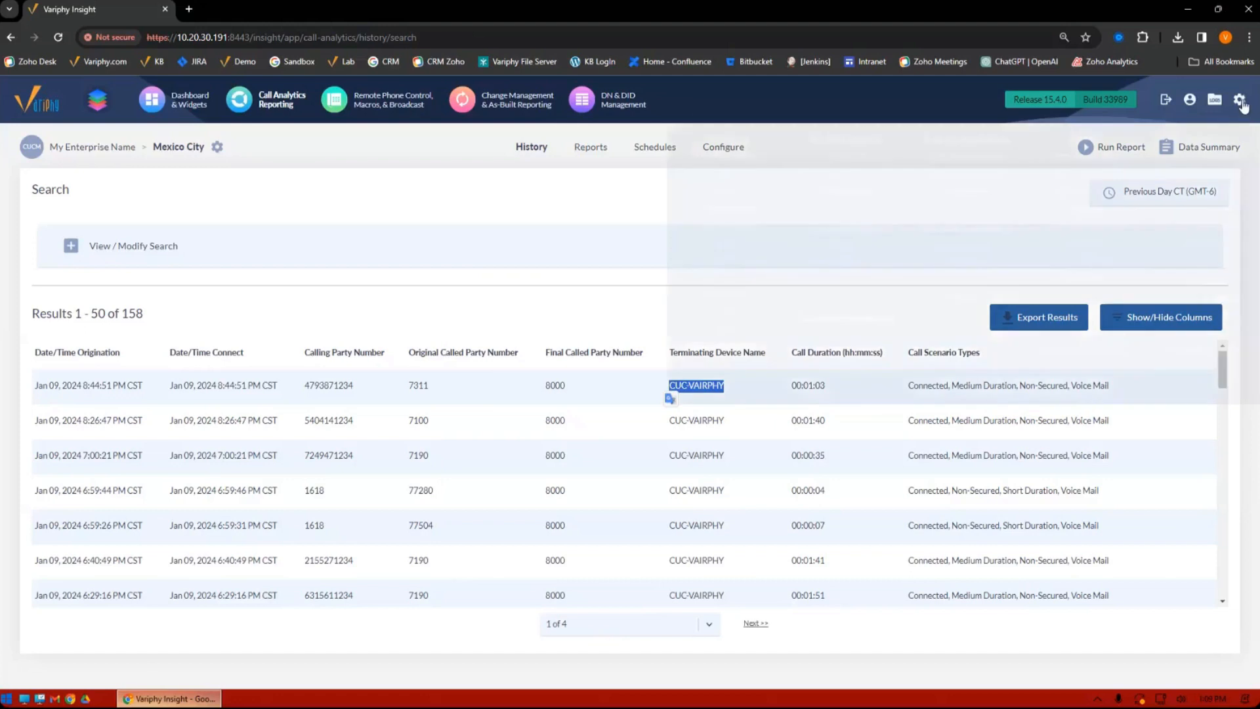
Step: Examine the CDR Base API URL choices for a new Webex organization, including the Custom option, and discard the form
mouse_move(1242, 104)
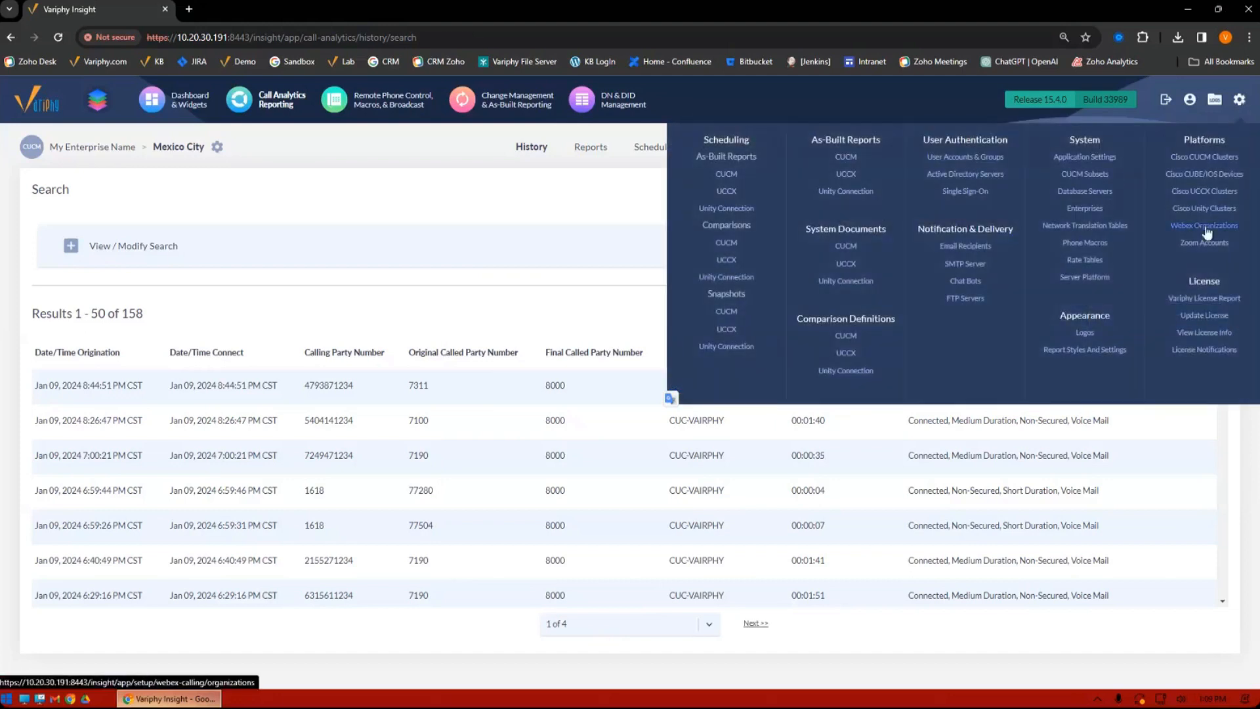
left_click(1085, 349)
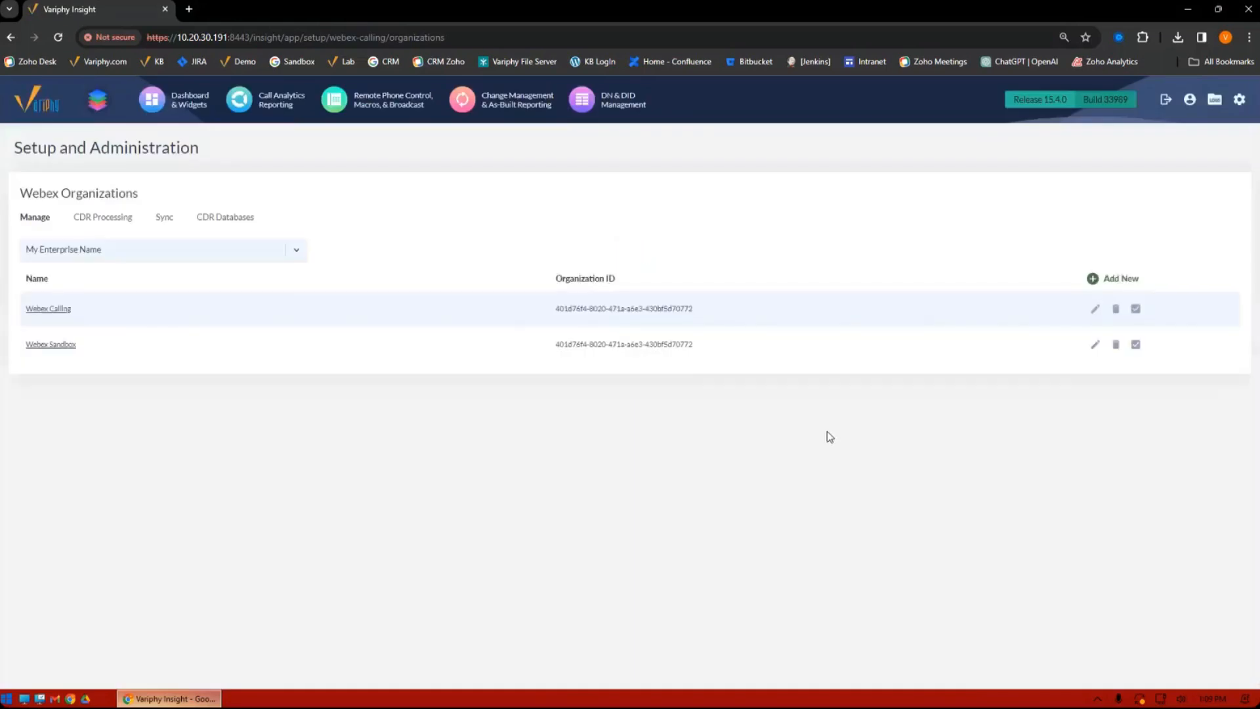
left_click(1110, 285)
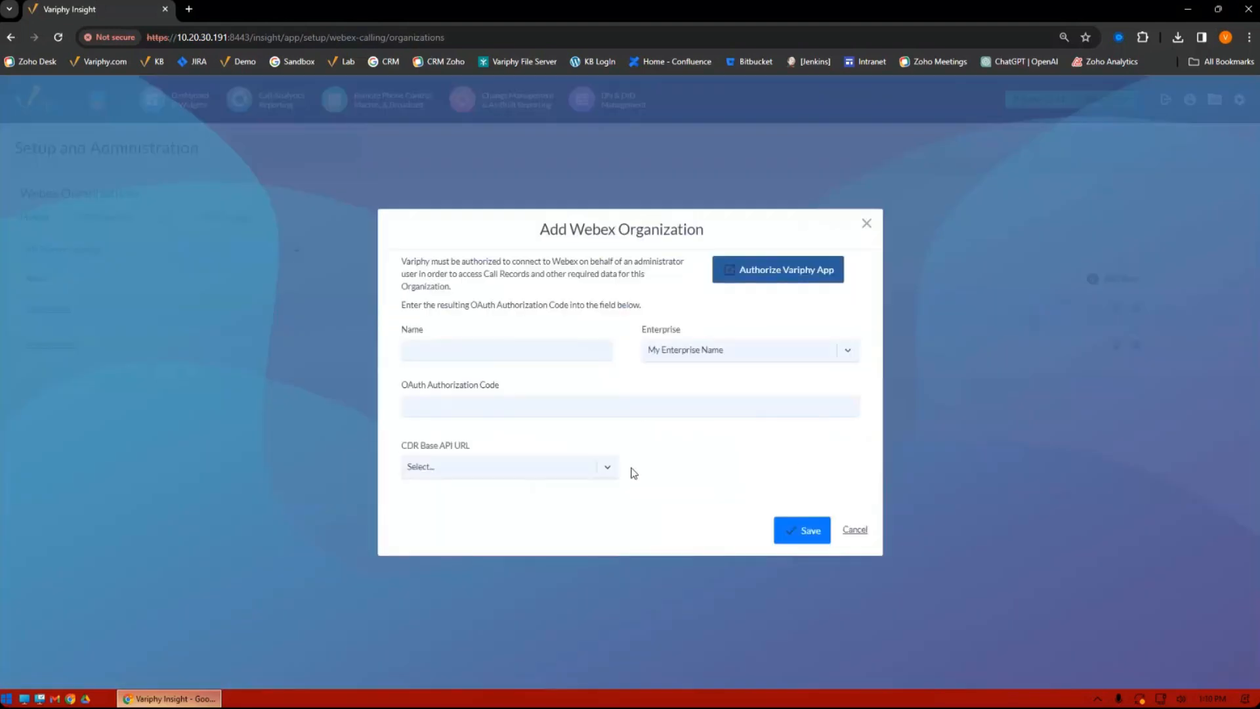
left_click(608, 469)
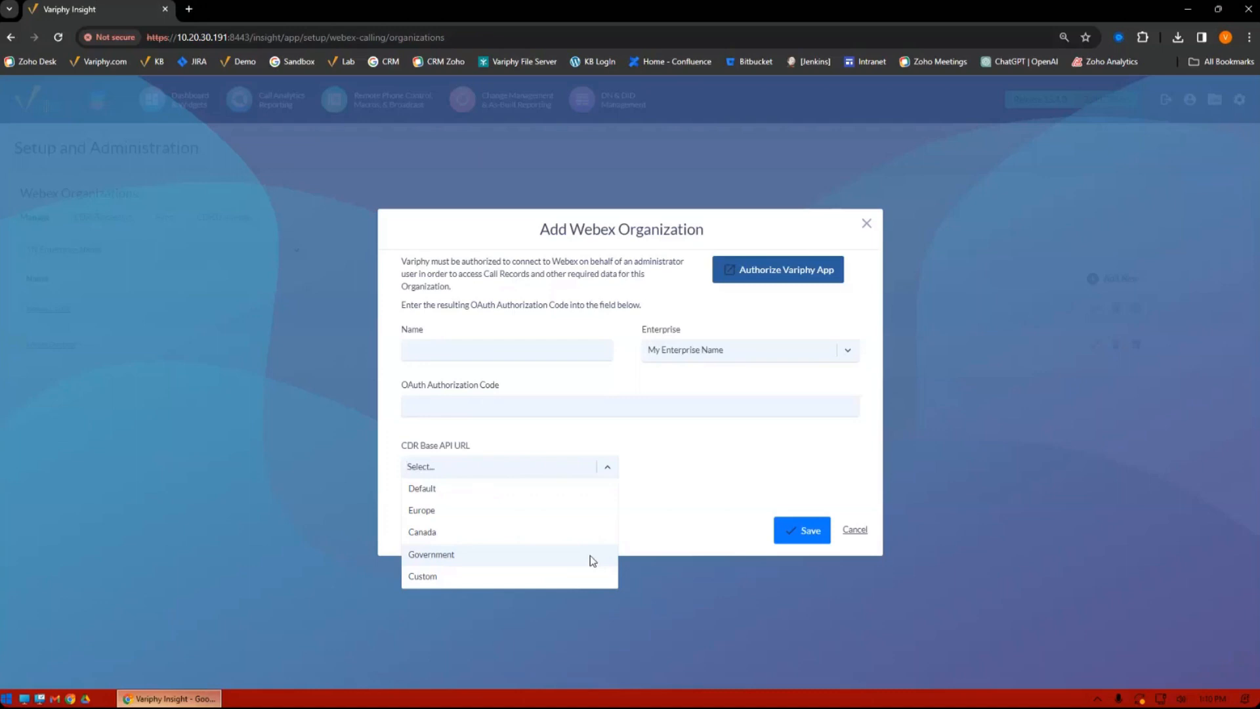
left_click(588, 577)
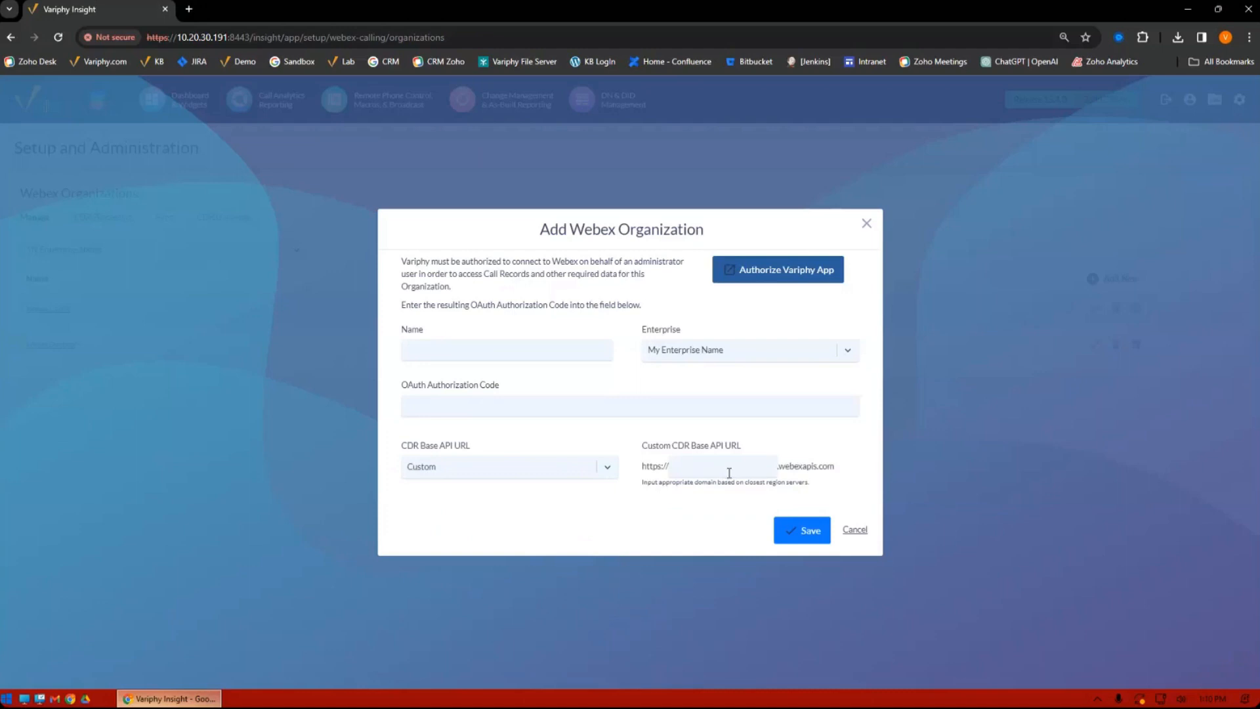
left_click(853, 530)
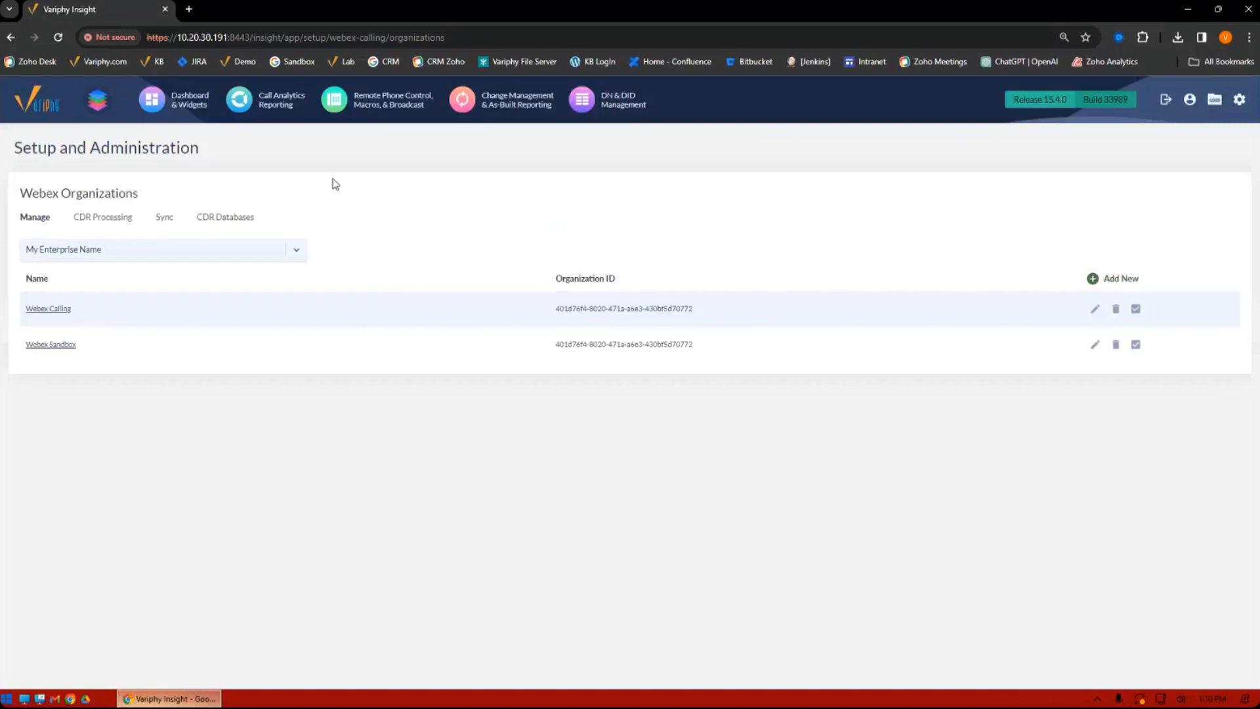
Step: Return to Call Analytics Reporting and change the platform to Zoom Calling (Zoom)
left_click(272, 107)
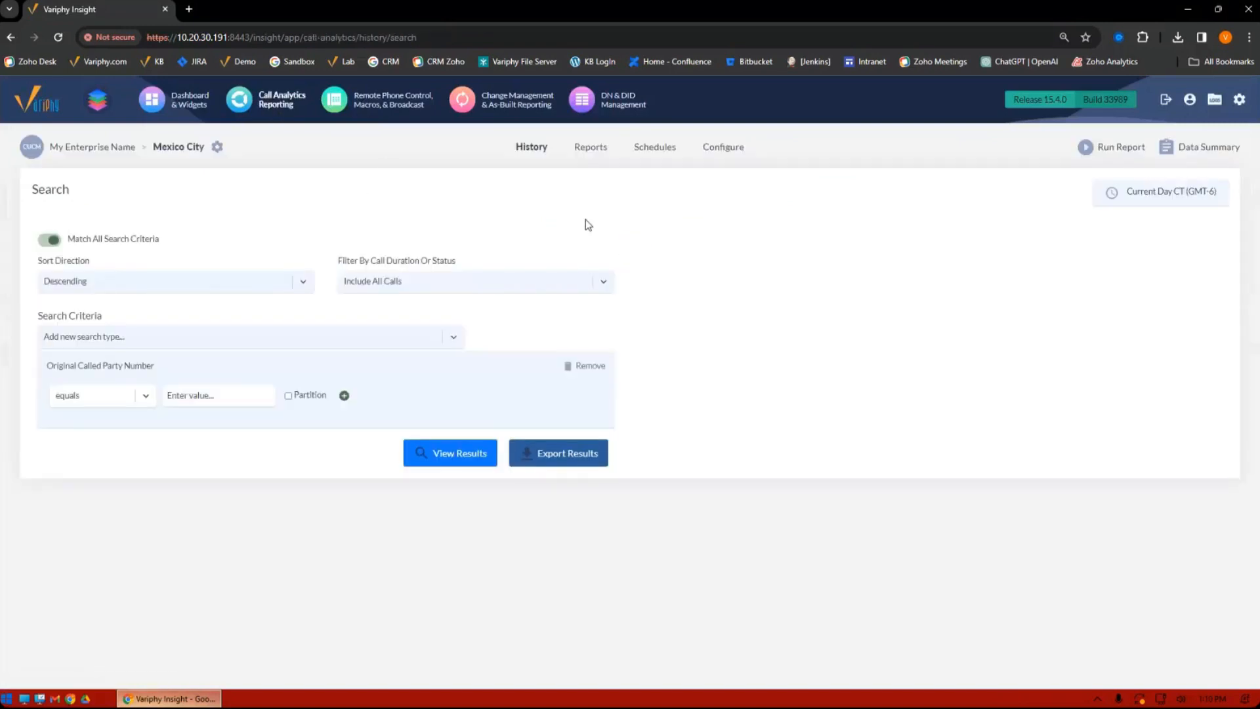
left_click(215, 149)
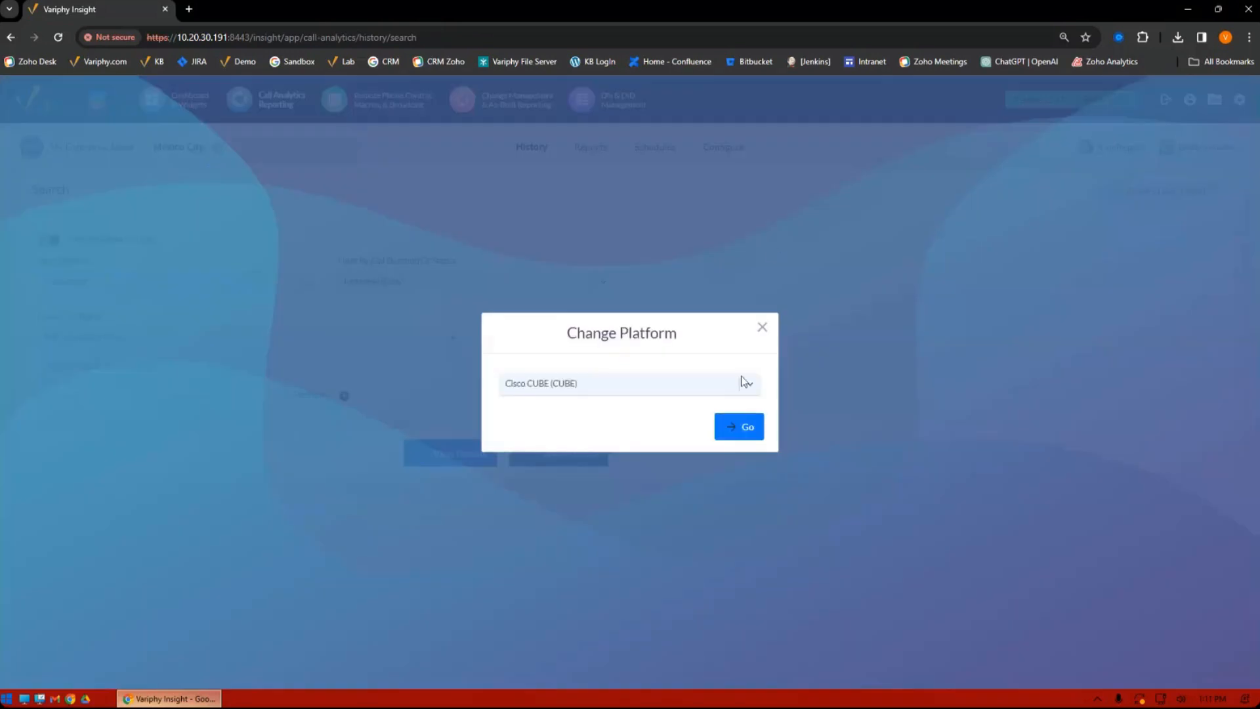
left_click(653, 386)
left_click(562, 519)
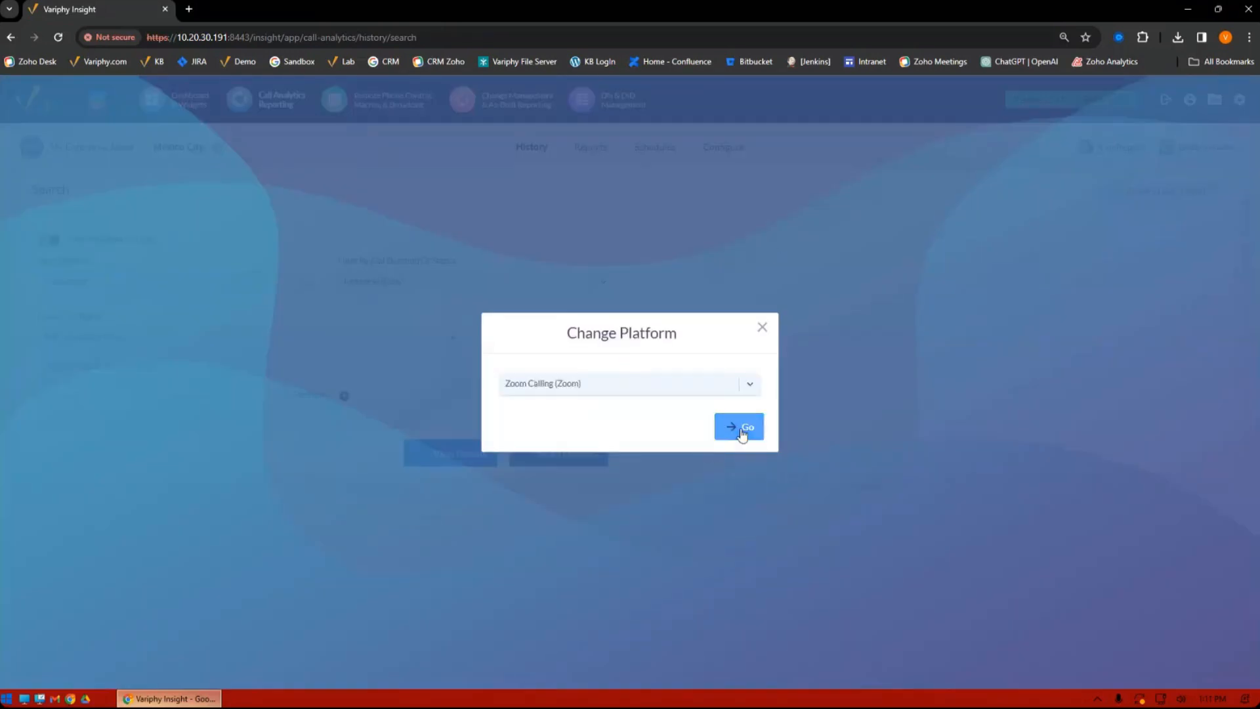
left_click(738, 430)
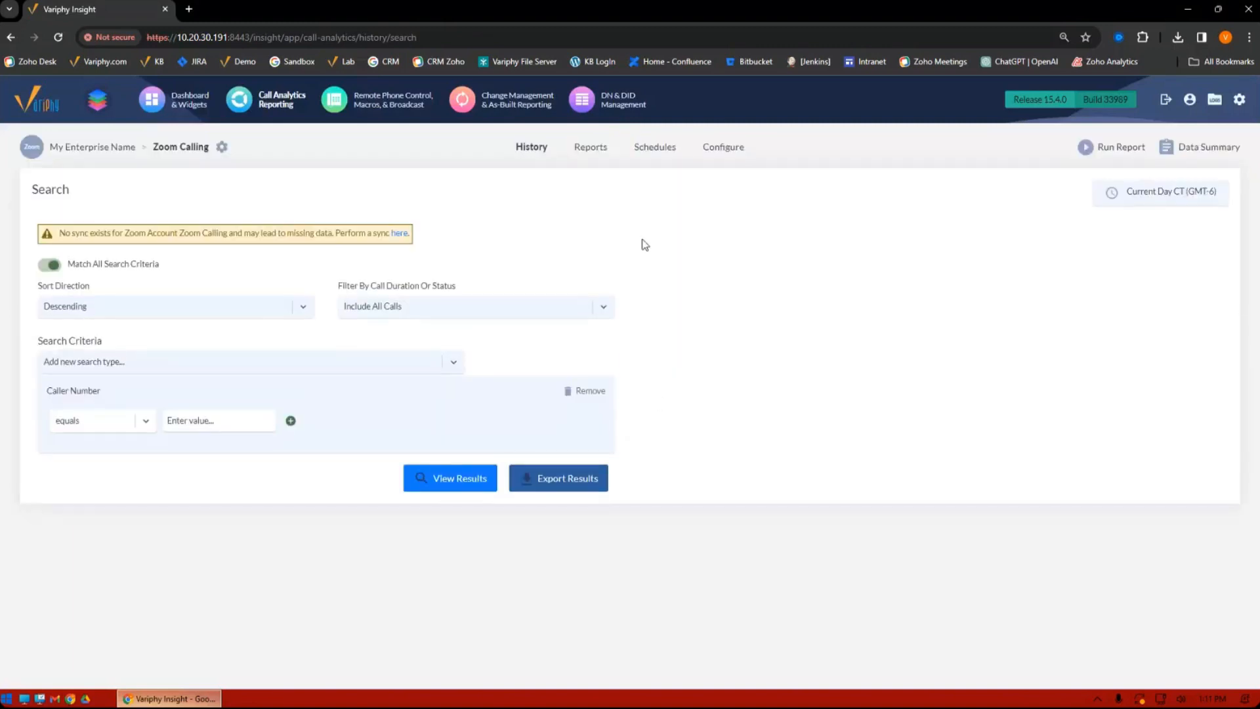
Step: Start a new CDR alert in the Zoom Calling configuration and name it Alert
left_click(724, 149)
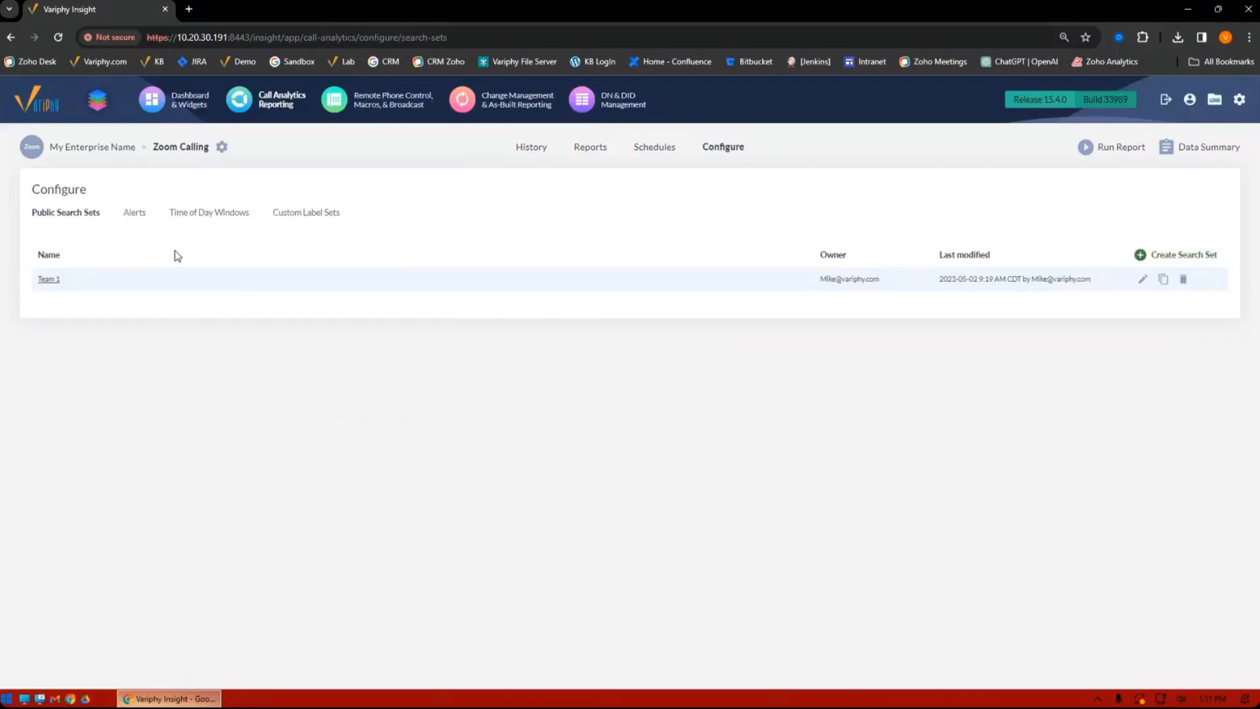
left_click(131, 214)
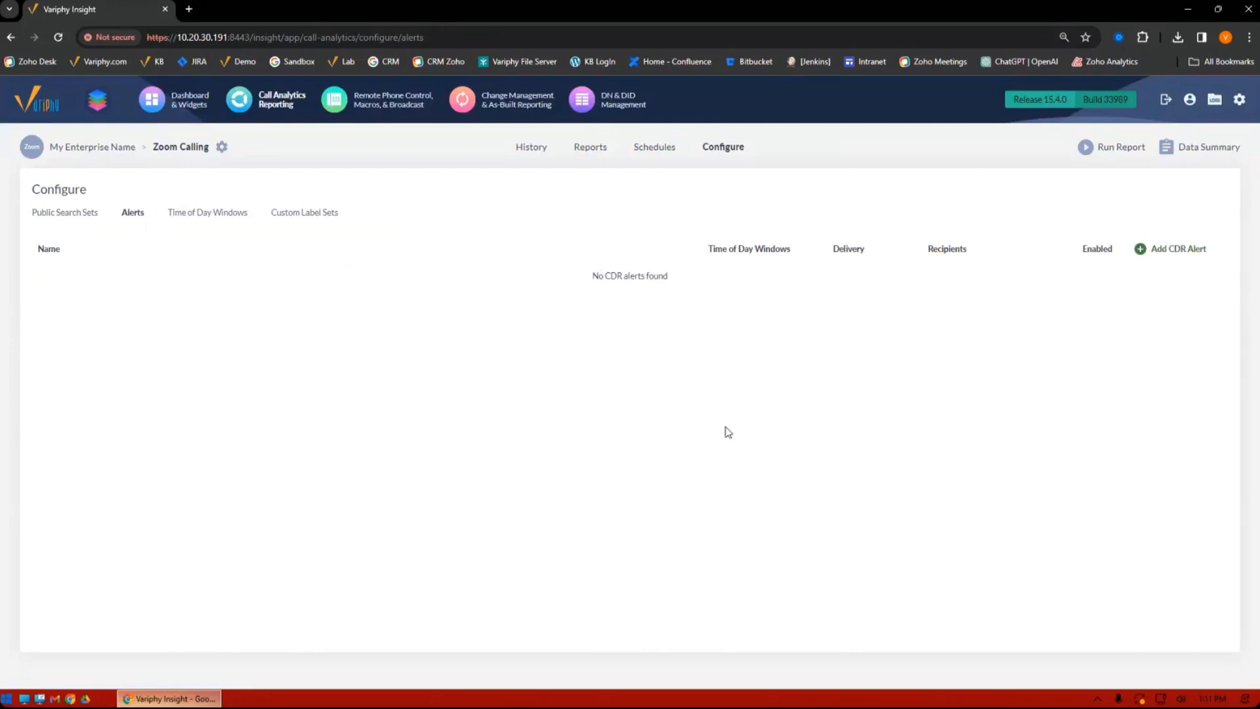
left_click(1159, 249)
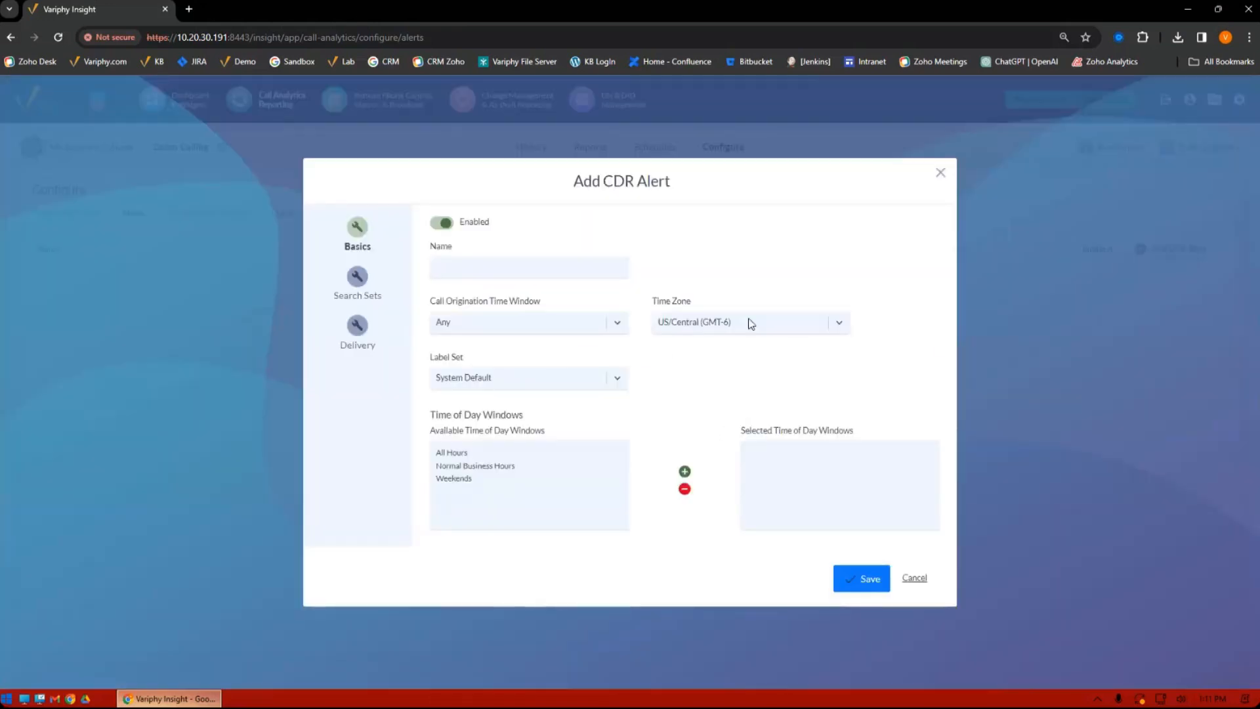
left_click(456, 266)
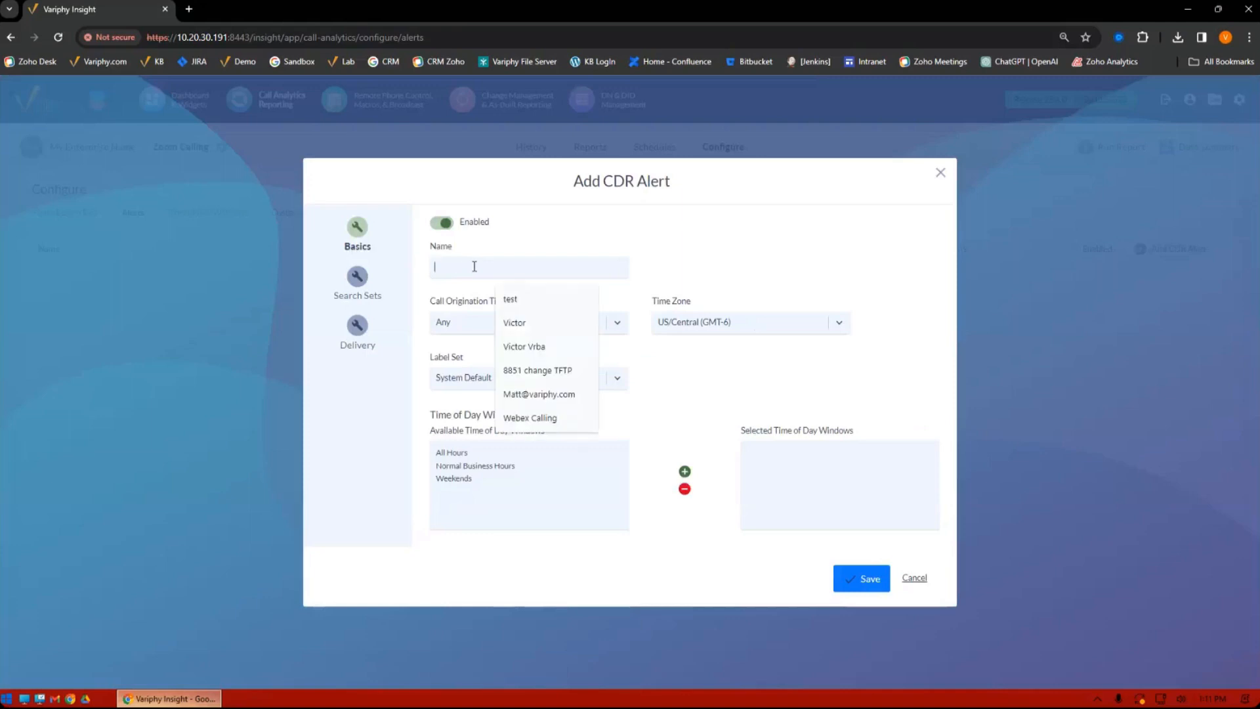
type("Arlet")
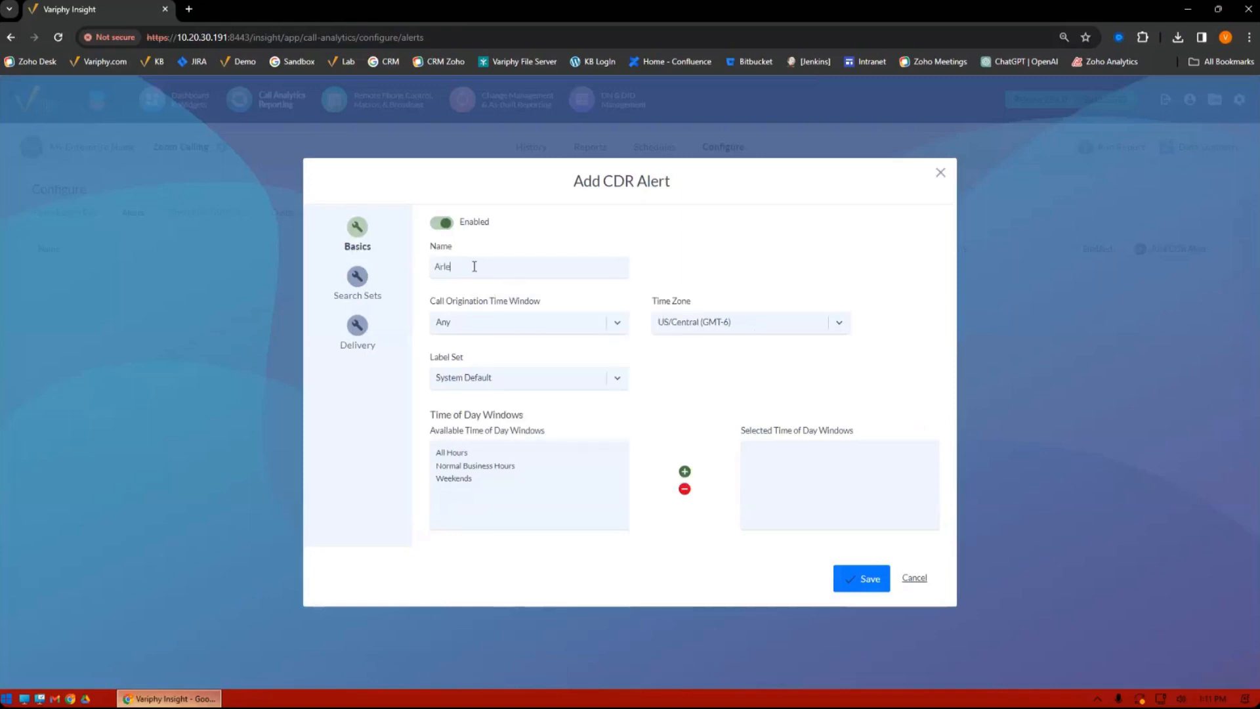
key("BackSpace")
key("BackSpace")
key("BackSpace")
type("lert")
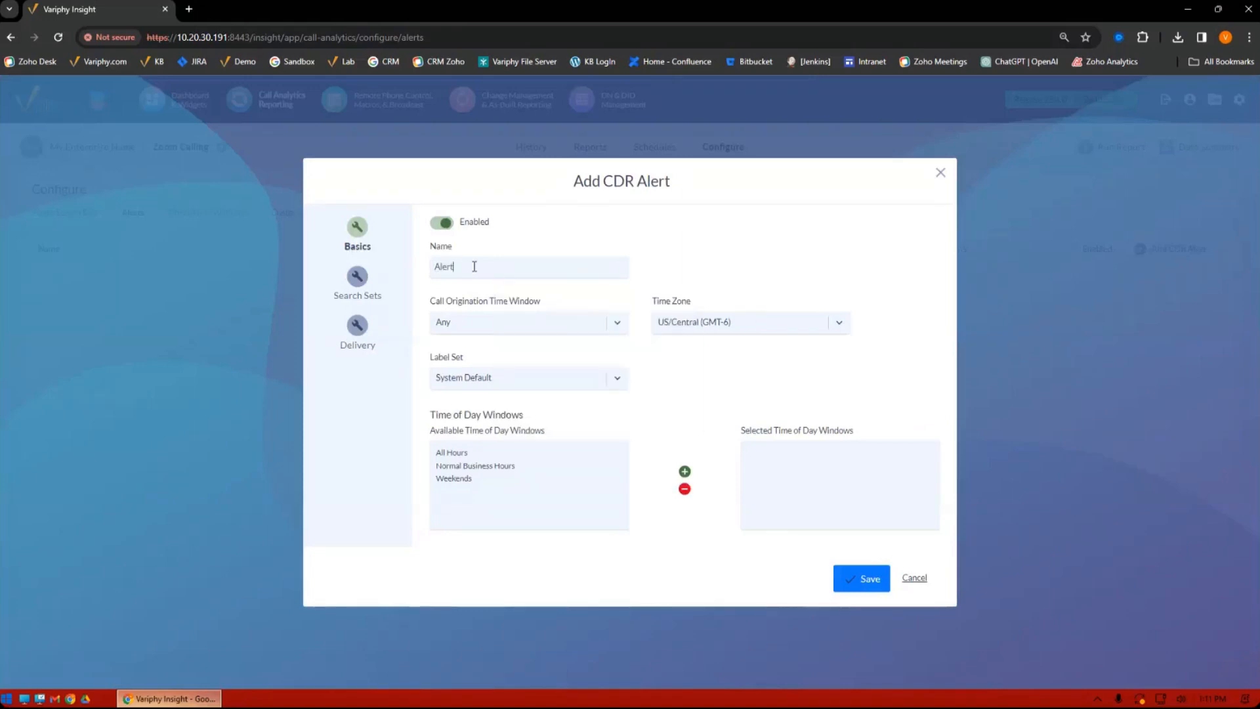
Step: Apply the All Hours time-of-day window to the alert and create a search set named 911 calls
left_click(452, 454)
left_click(685, 472)
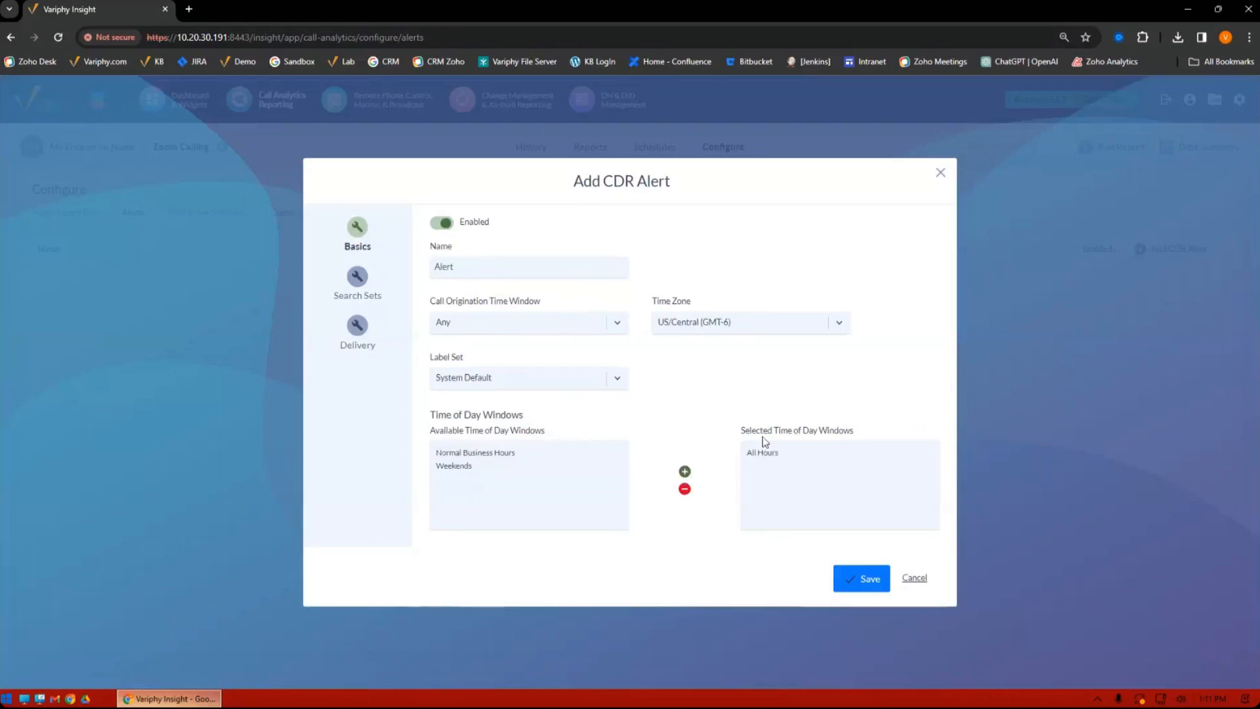
left_click(369, 281)
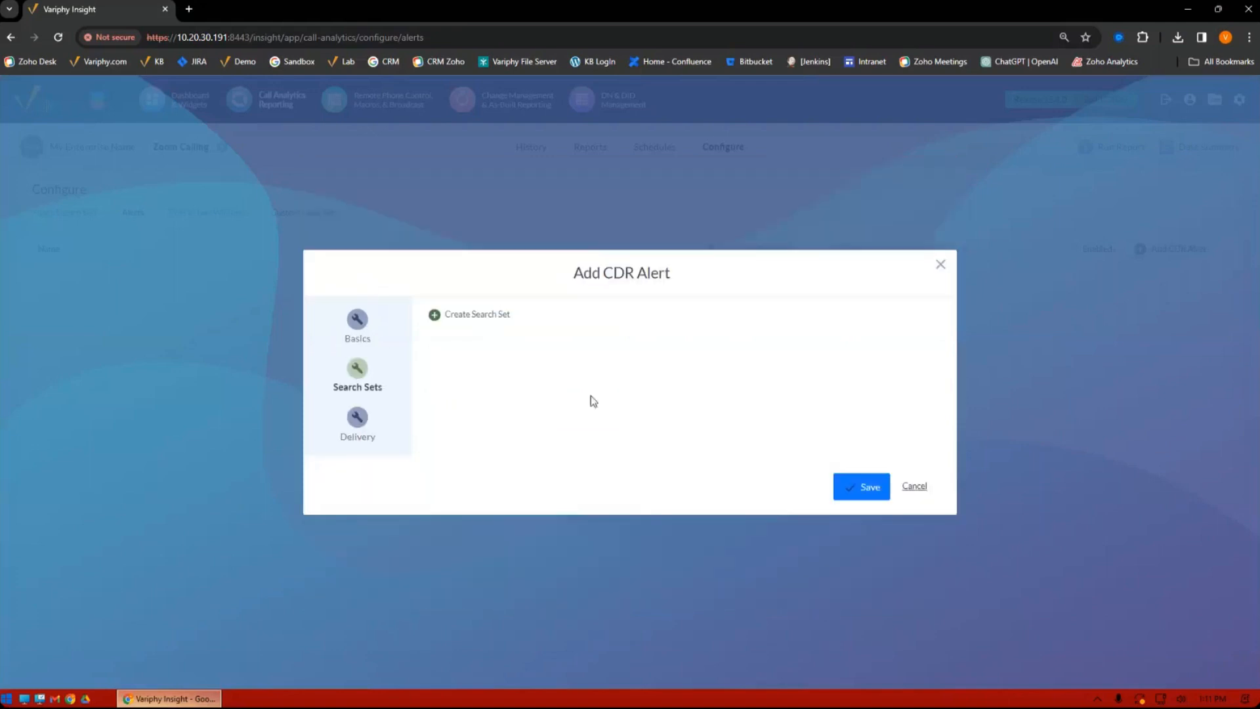
left_click(467, 316)
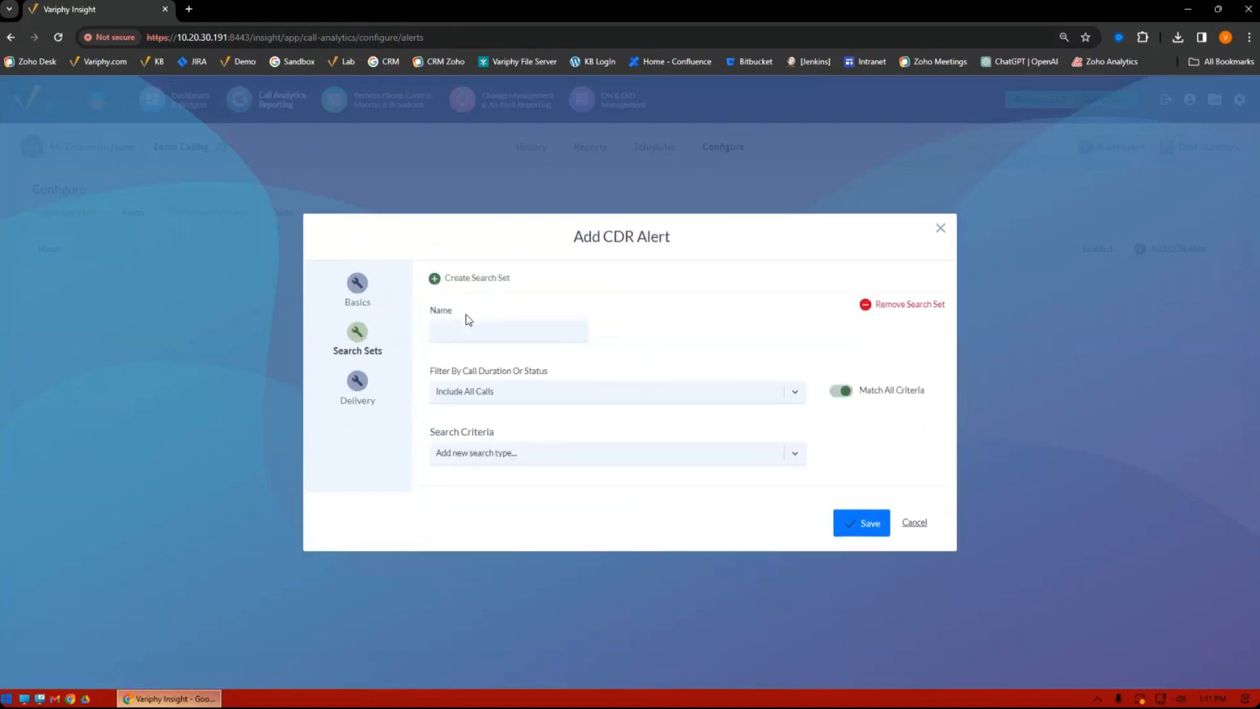
left_click(487, 332)
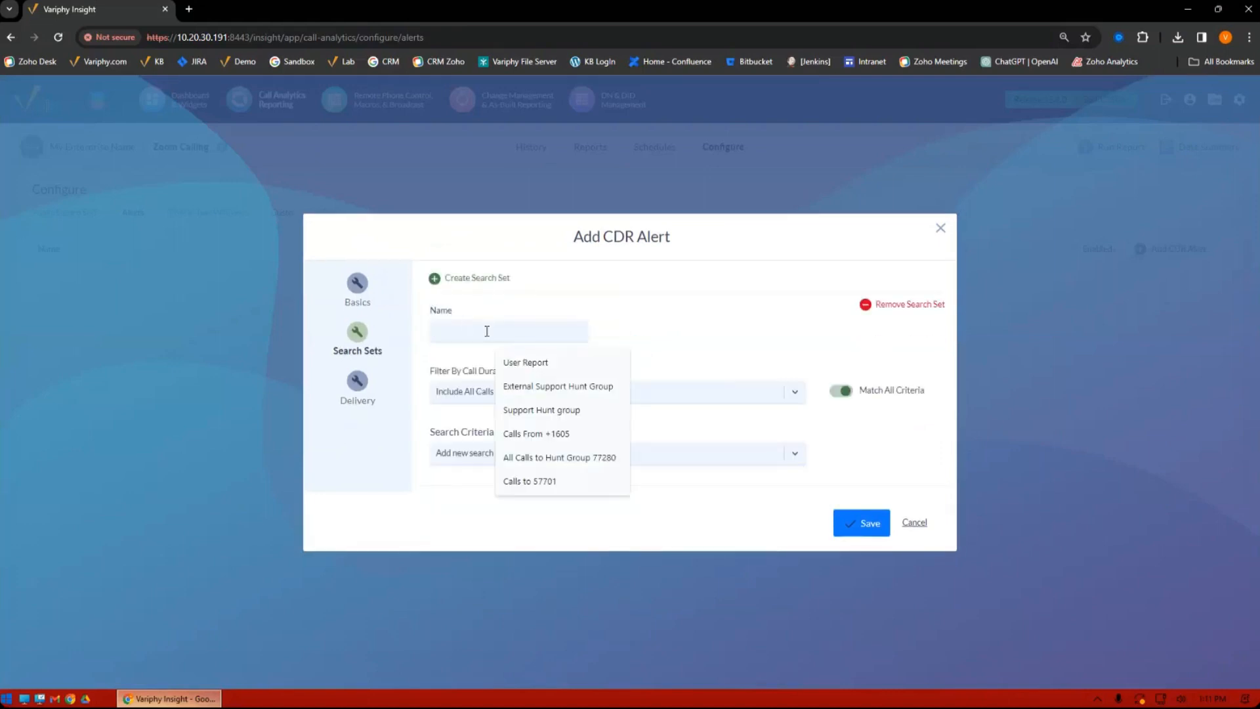
type("911 calls")
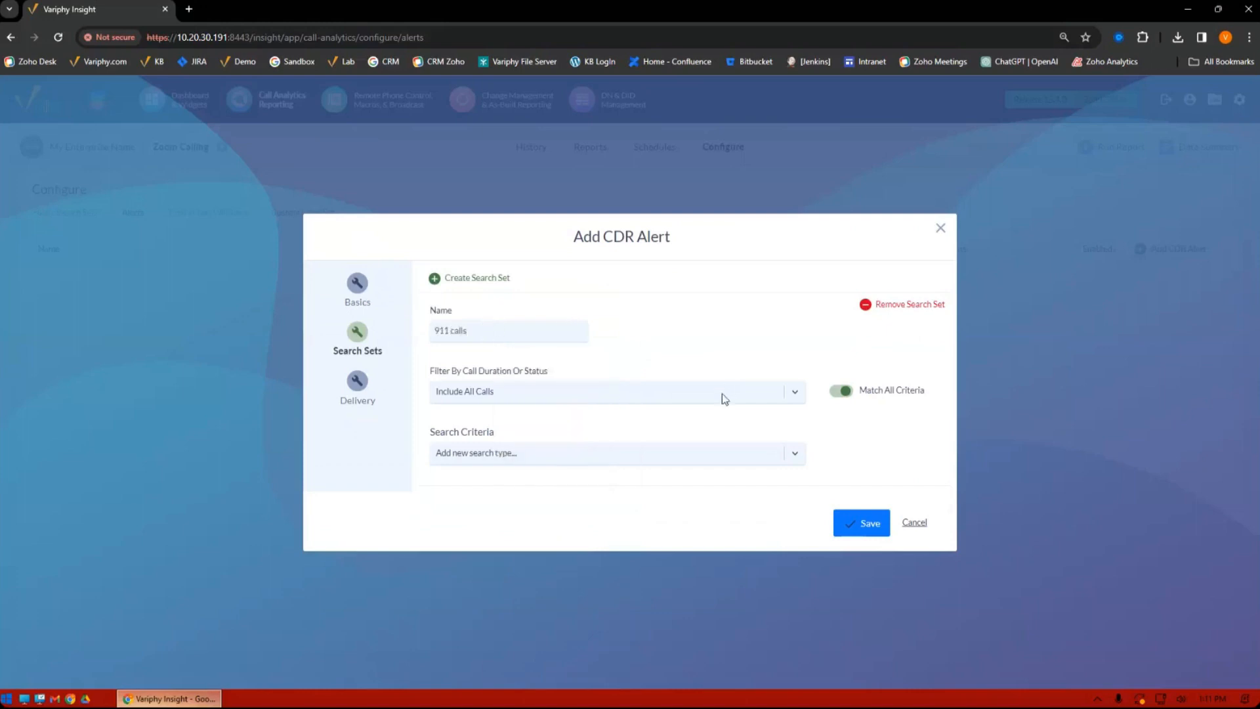
Step: Add a Caller Location criterion equal to California to the 911 calls search set
left_click(535, 458)
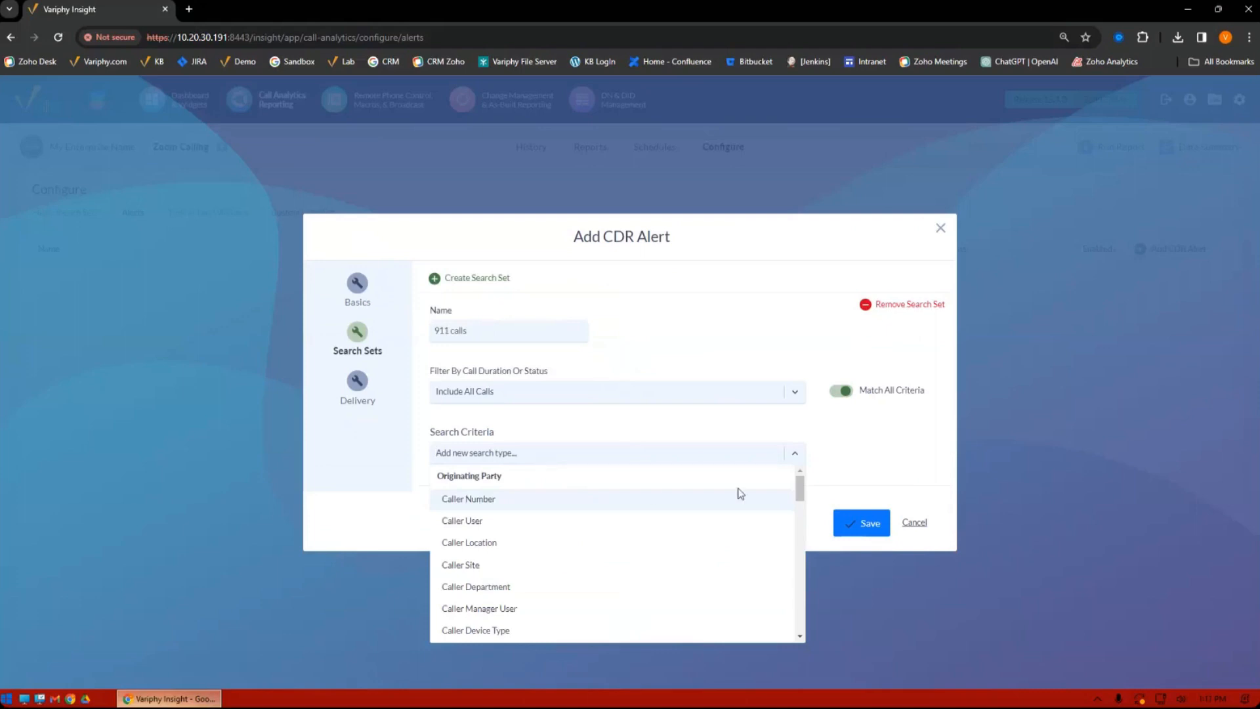
mouse_move(801, 484)
left_mouse_down()
mouse_move(802, 505)
mouse_move(800, 491)
left_mouse_up()
scroll(801, 505, "down", 3)
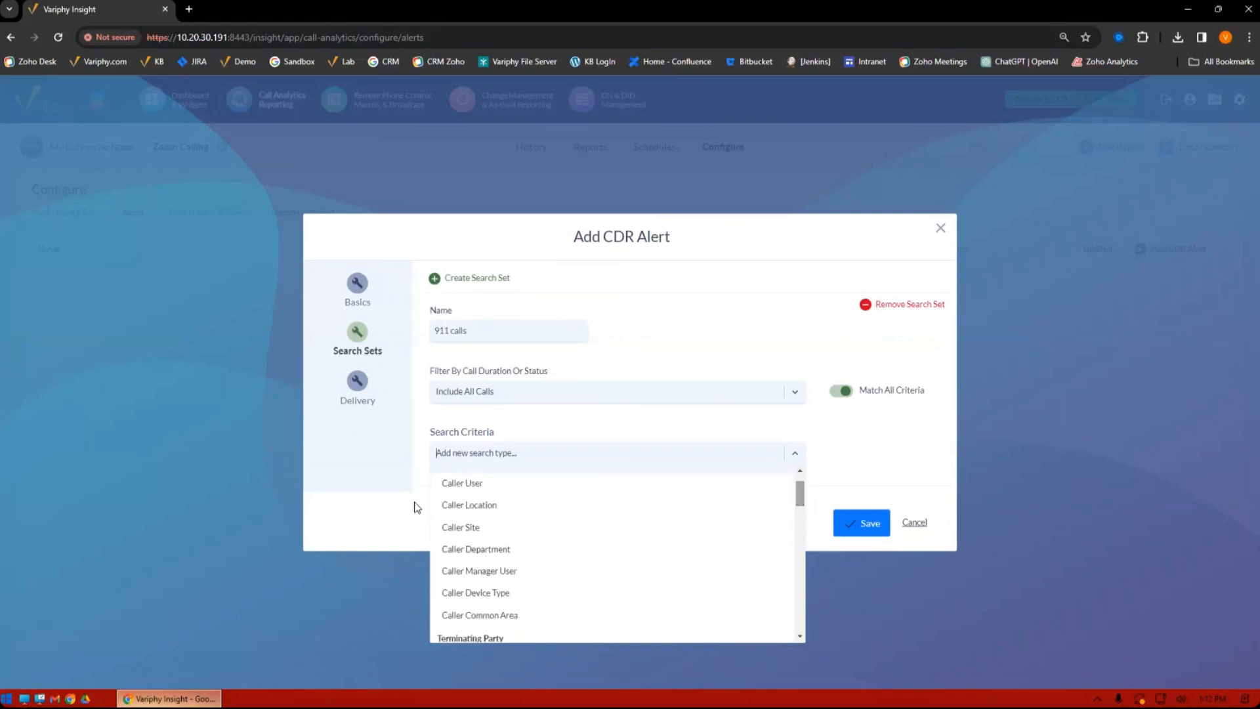
left_click(499, 507)
left_click(837, 452)
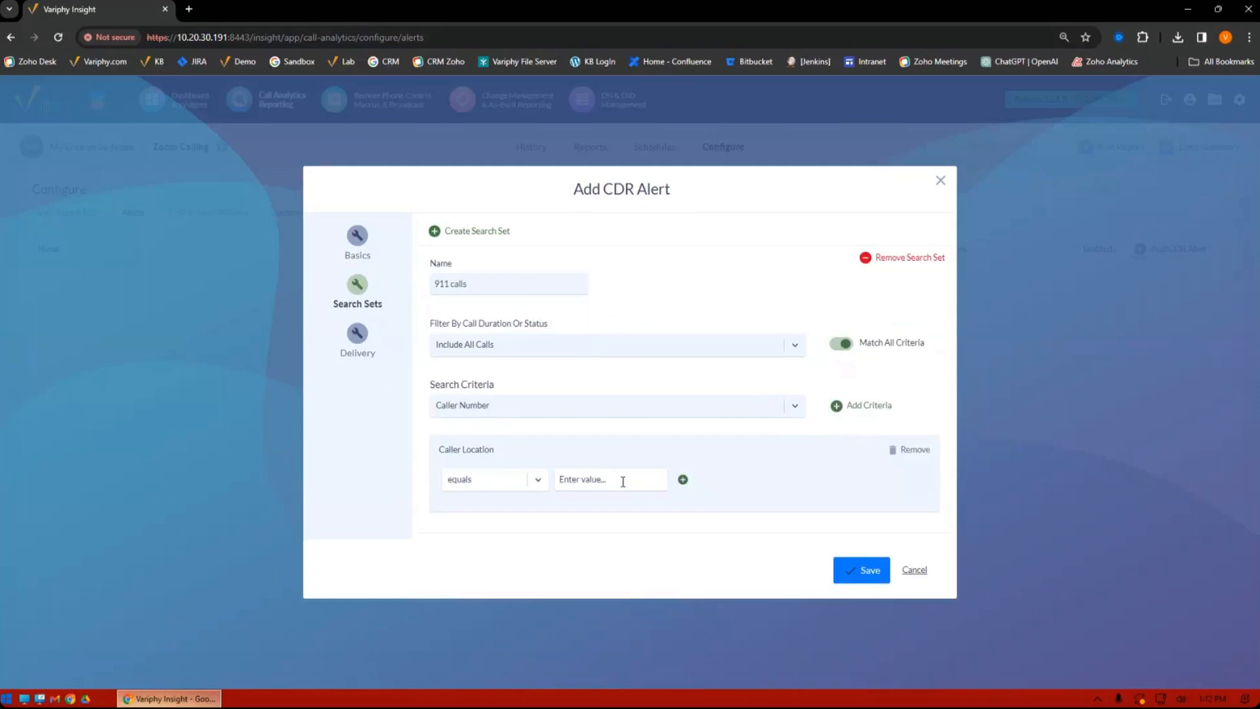
type("Callfornia")
Step: Add a Called Number criterion equal to 911 to the search set
left_click(514, 411)
scroll(600, 516, "down", 2)
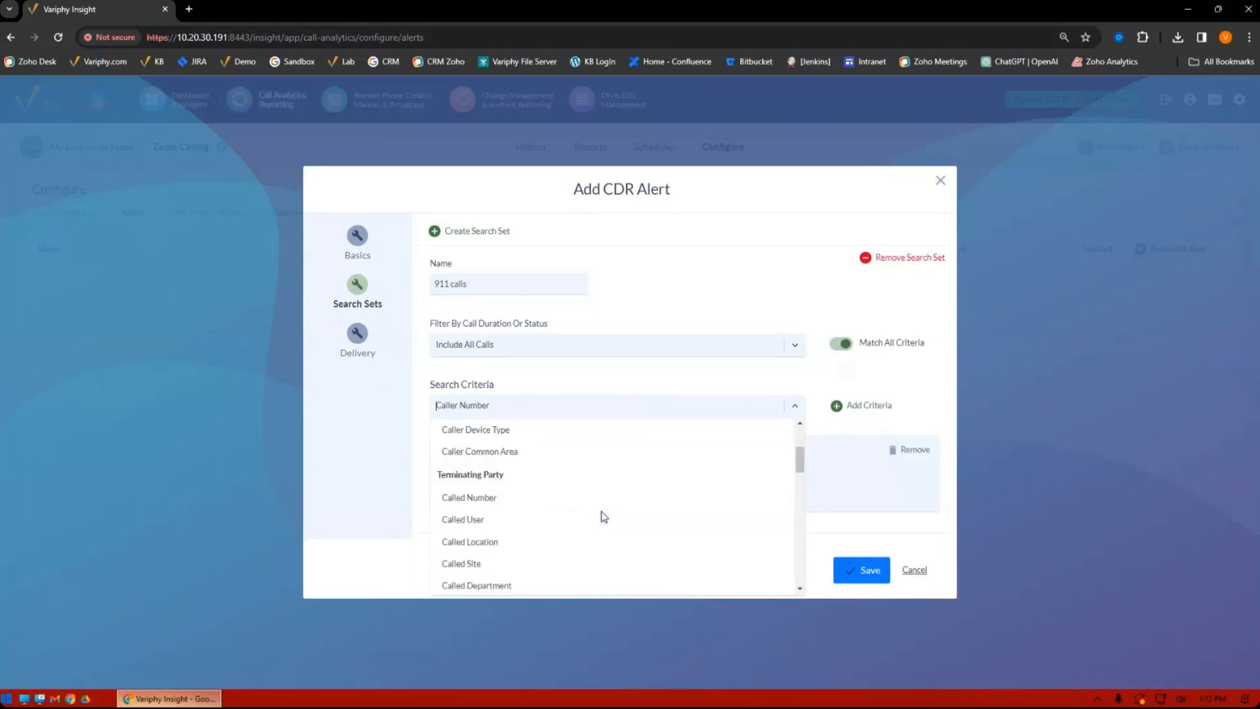
left_click(533, 504)
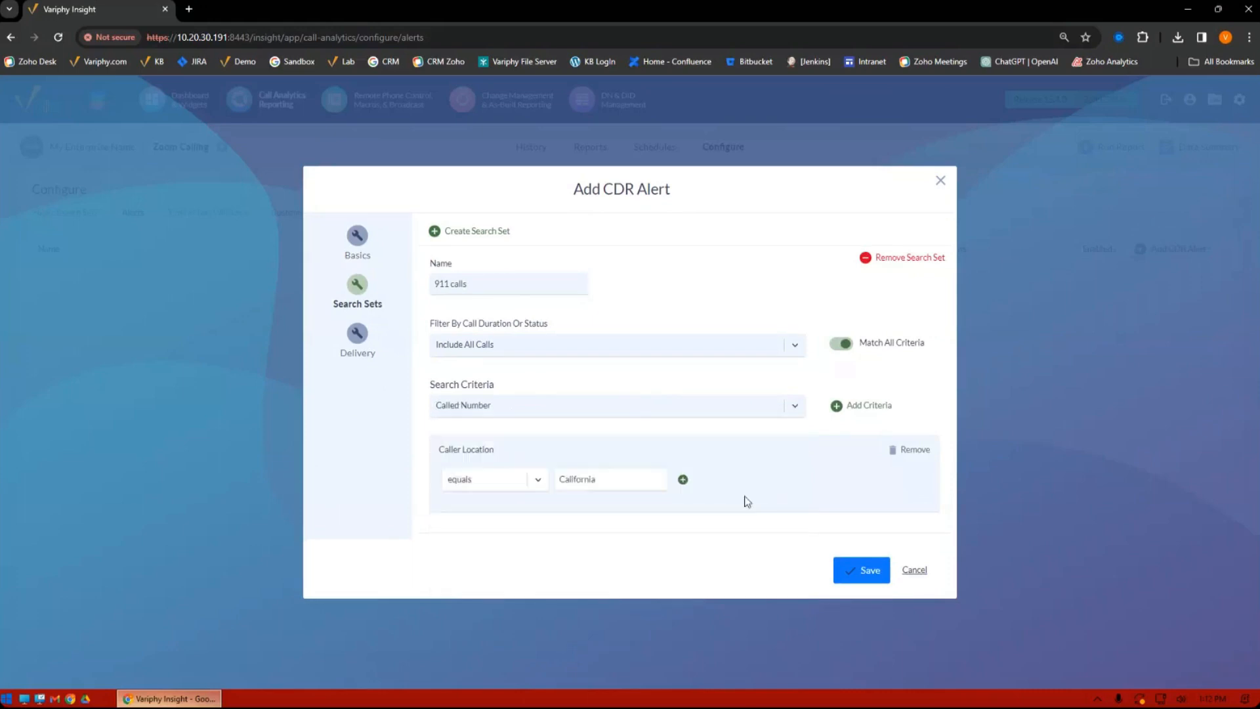
left_click(860, 407)
left_click(603, 433)
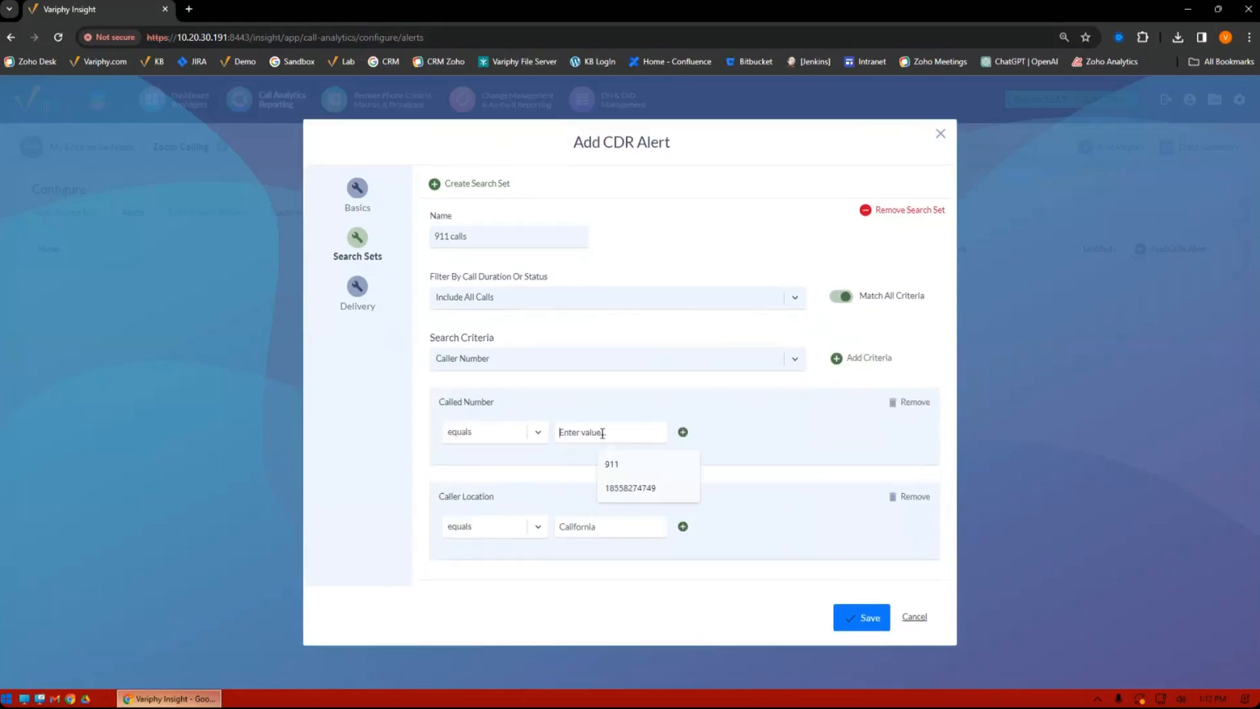
type("911")
left_click(607, 464)
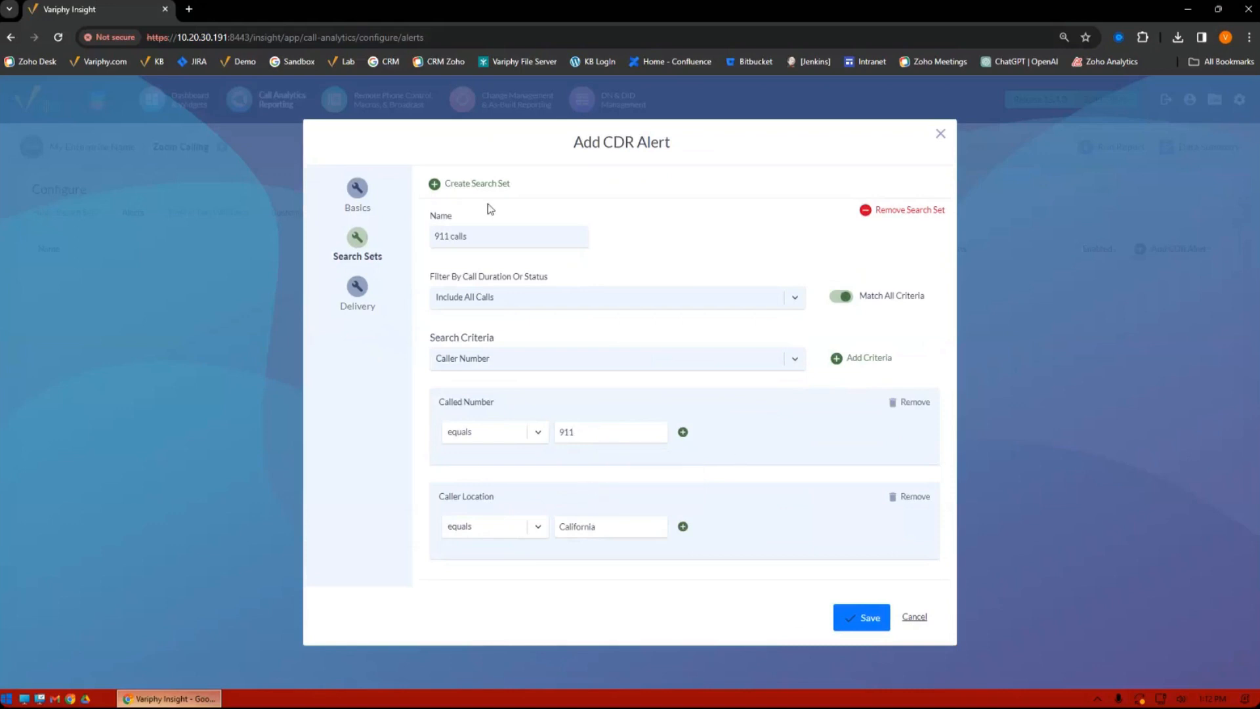
Step: Choose the email recipient for the alert's delivery
left_click(355, 290)
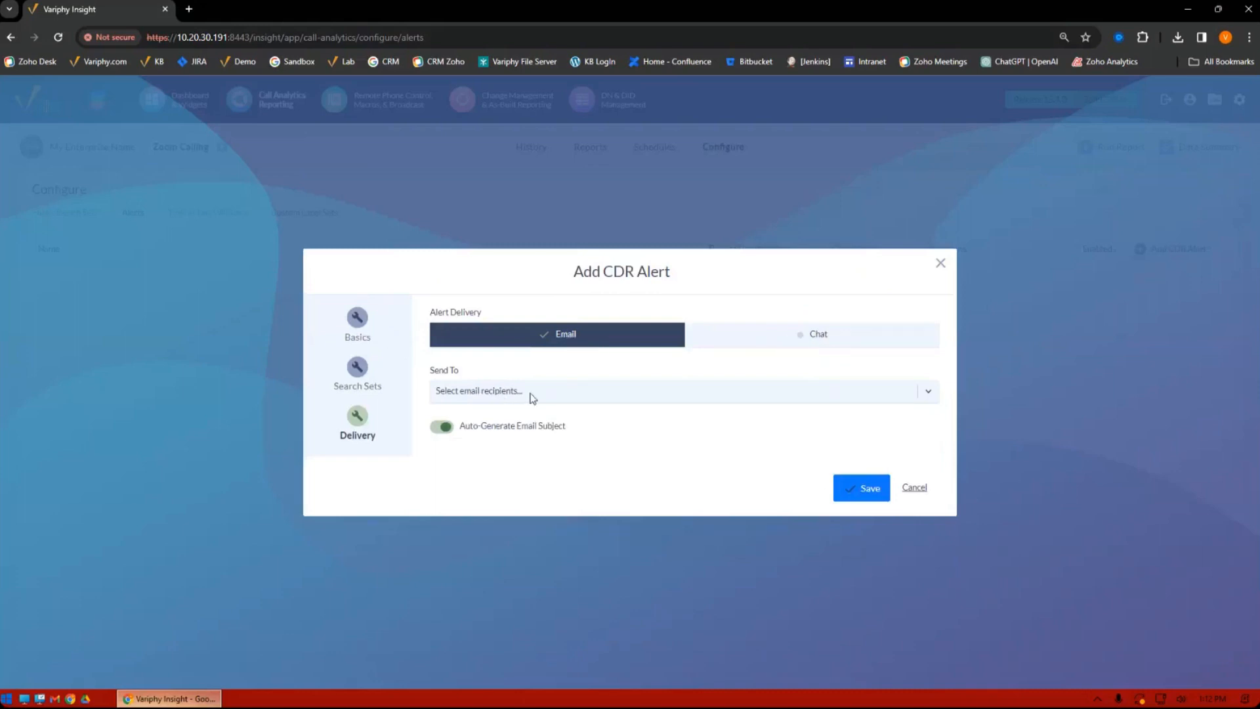
left_click(530, 394)
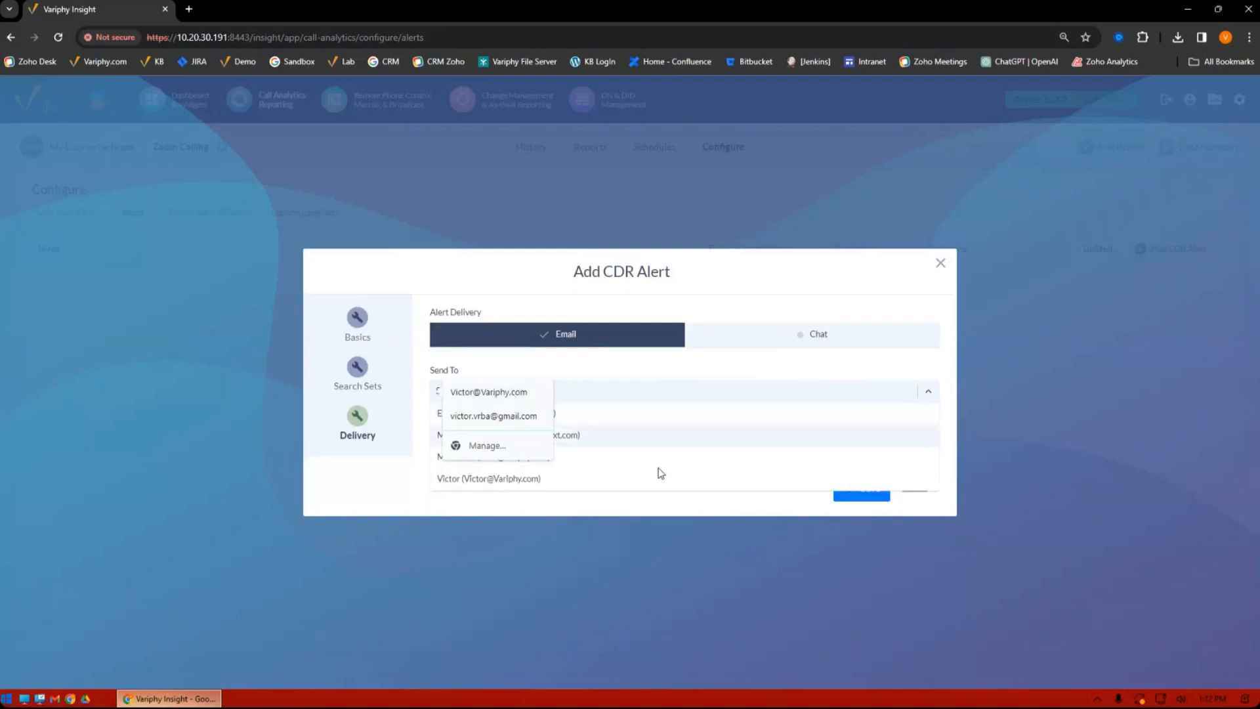
left_click(599, 486)
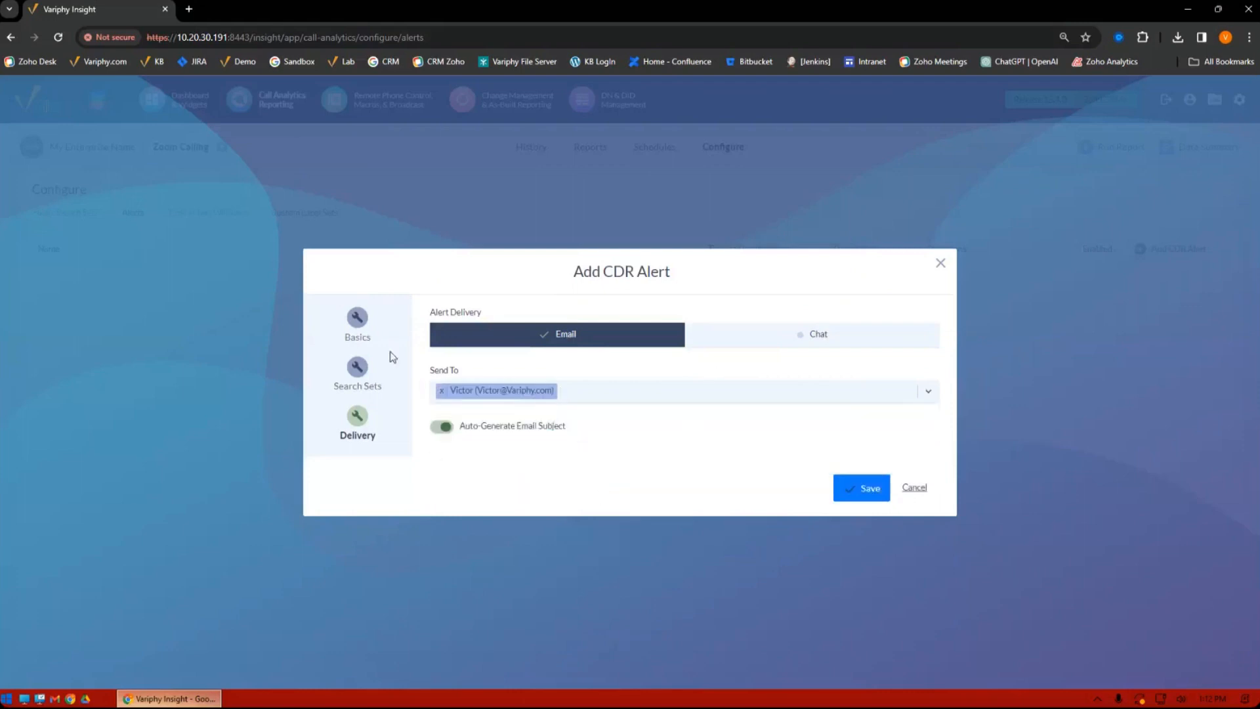
Step: Recheck the alert's basic and delivery settings and remove the Caller Location criterion from the search set
left_click(357, 320)
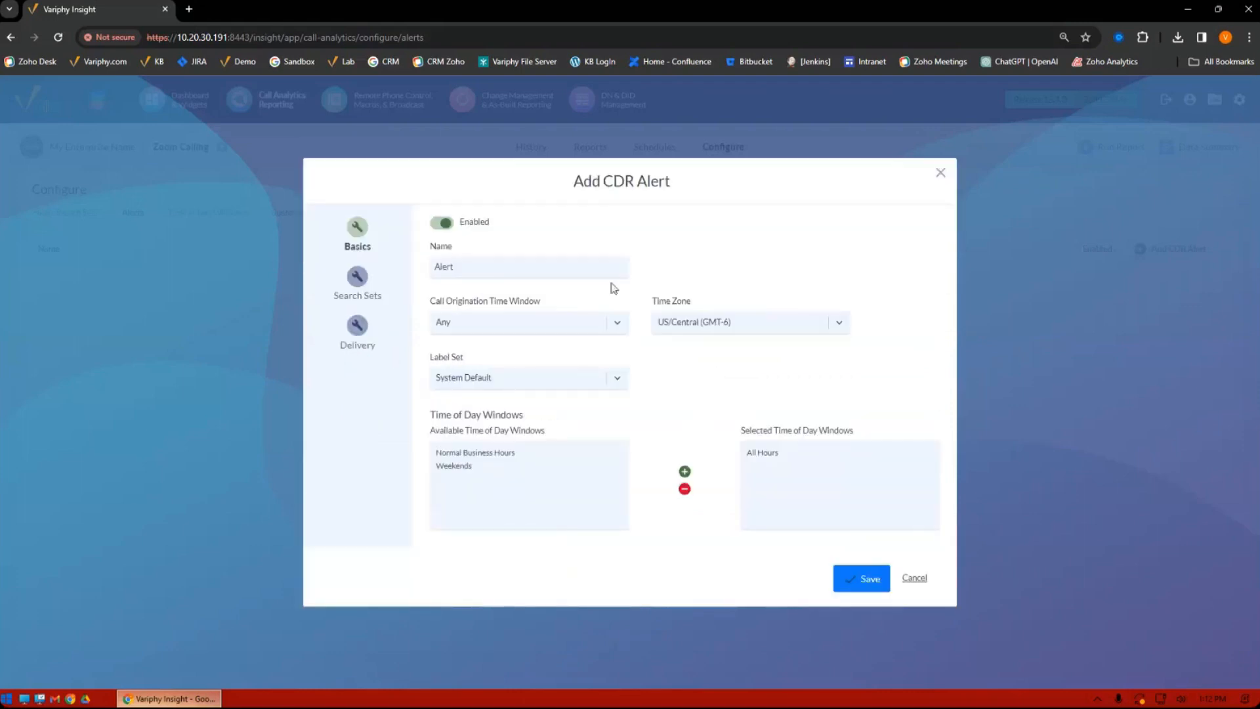
left_click(360, 325)
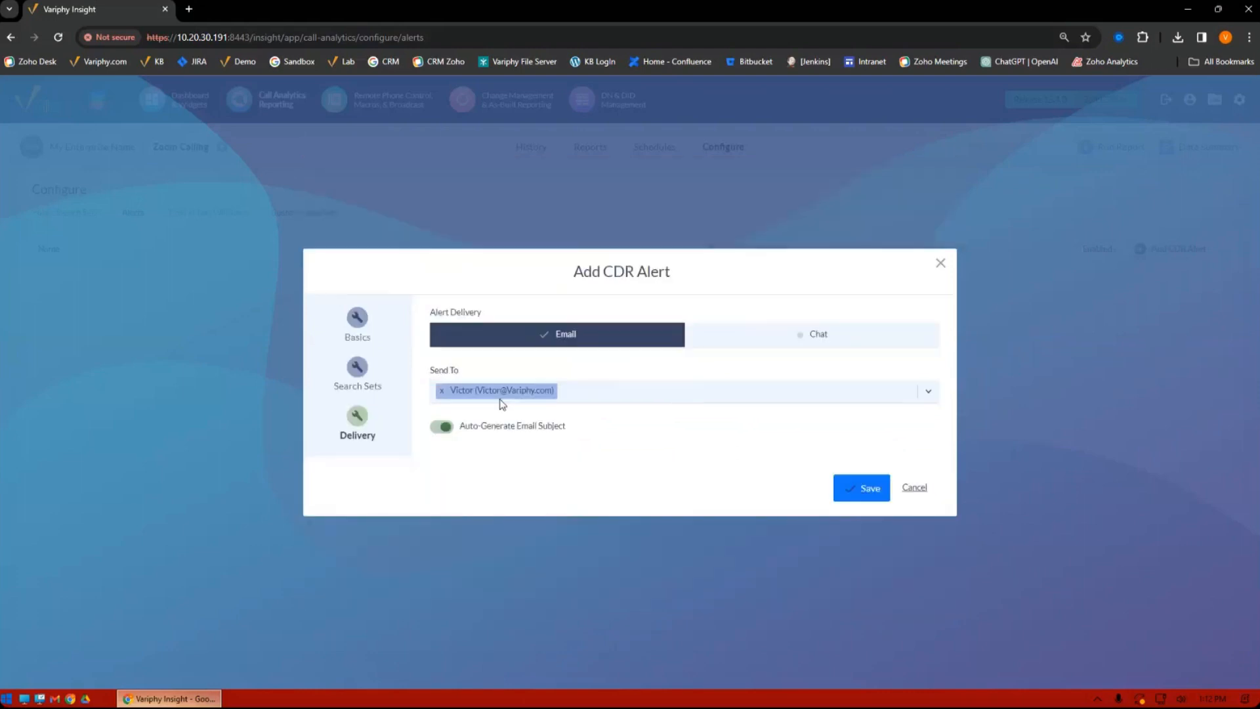
left_click(374, 365)
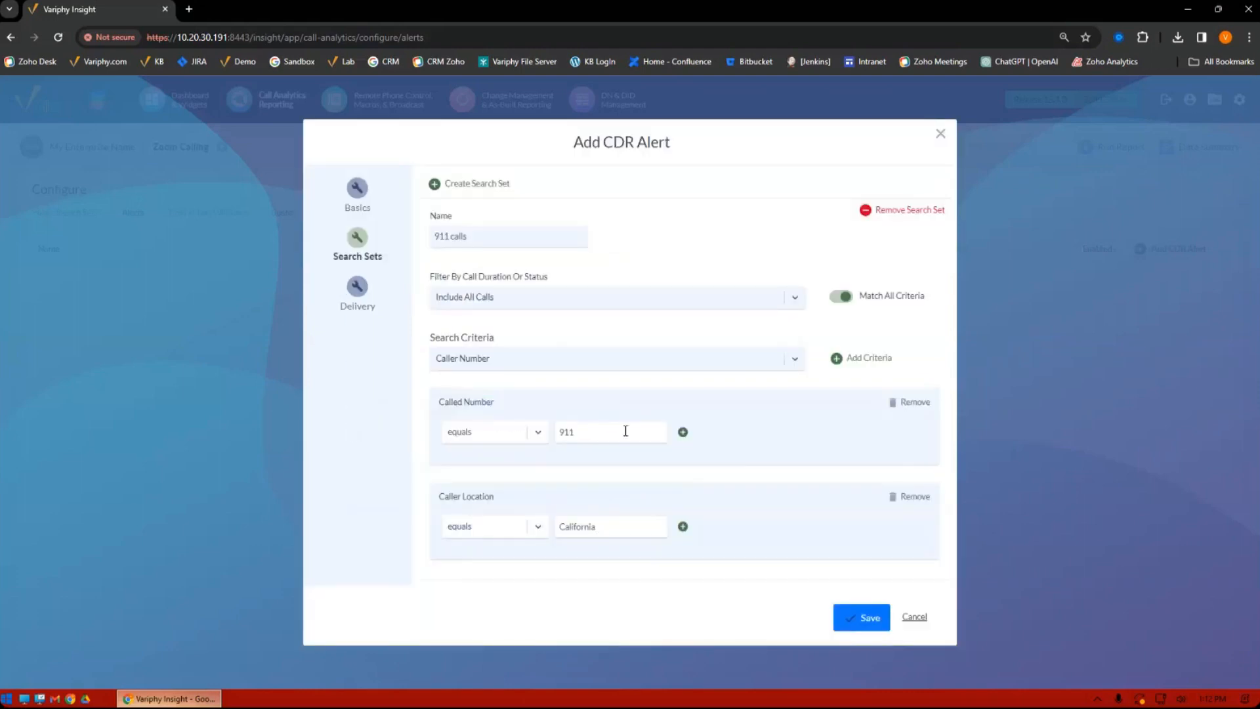
left_click_drag(614, 529, 553, 533)
left_click(913, 497)
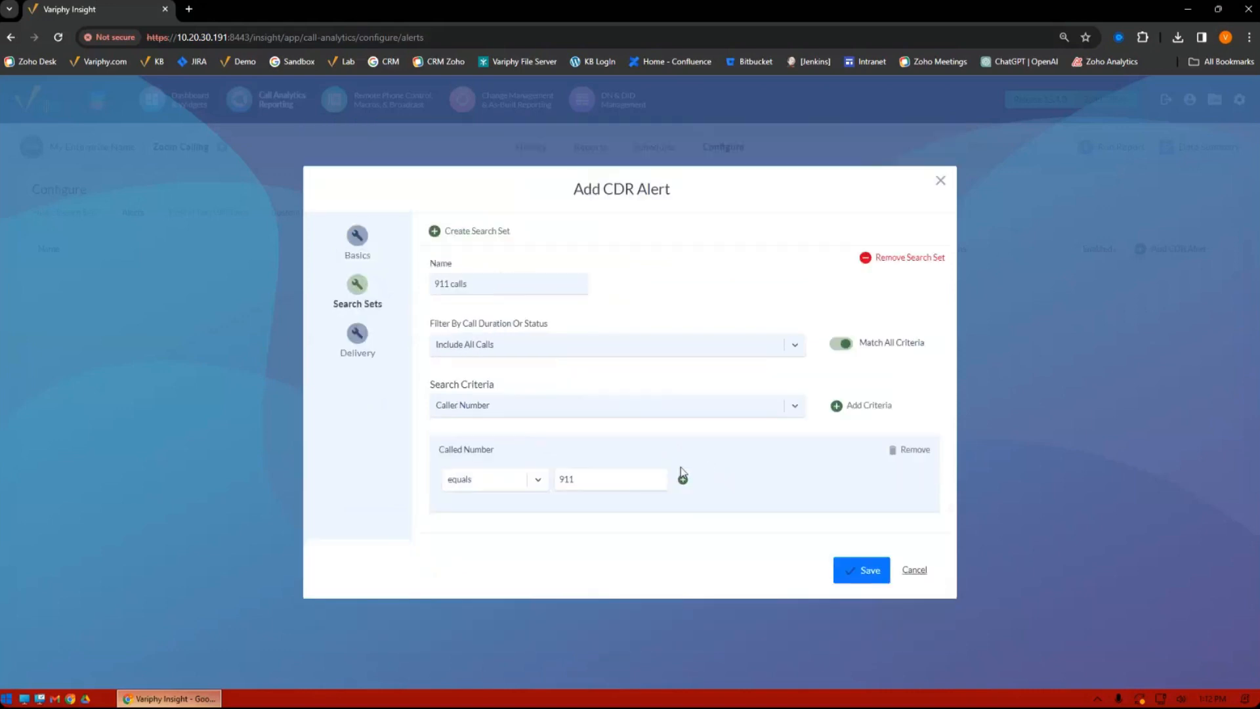
Step: Try a Caller Site criterion set to Bowie in the search set and remove it again
left_click(604, 409)
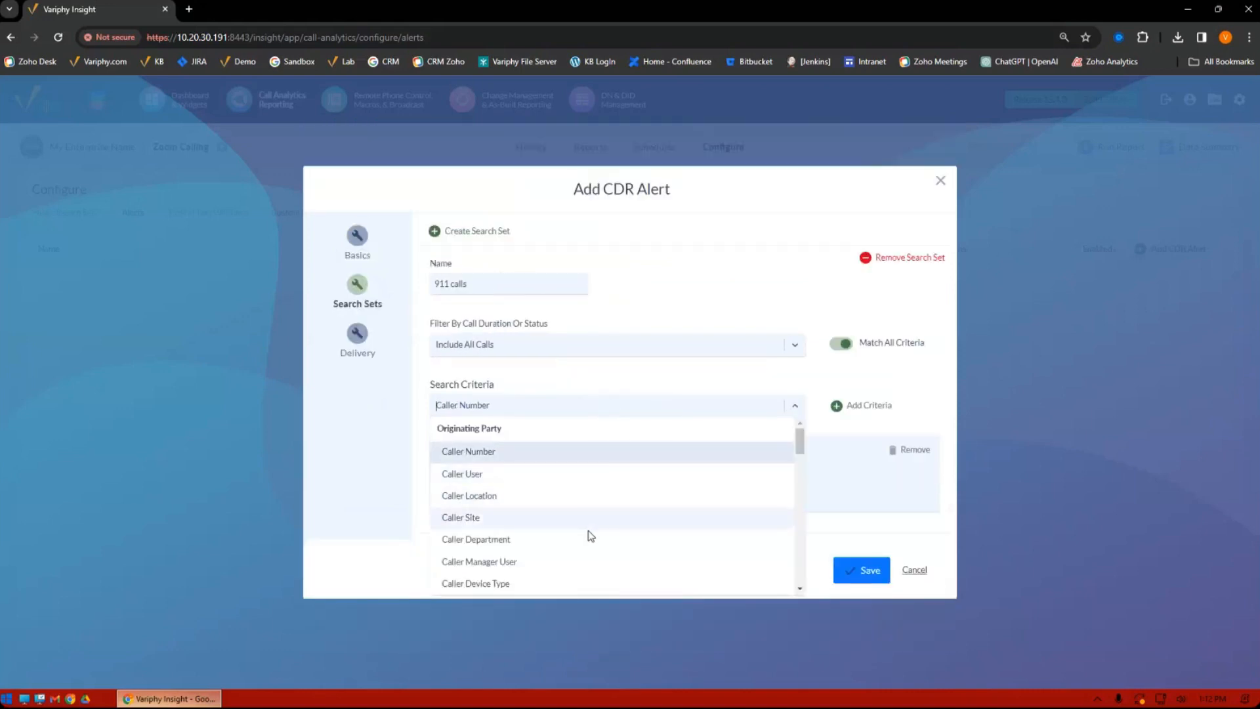
left_click(570, 519)
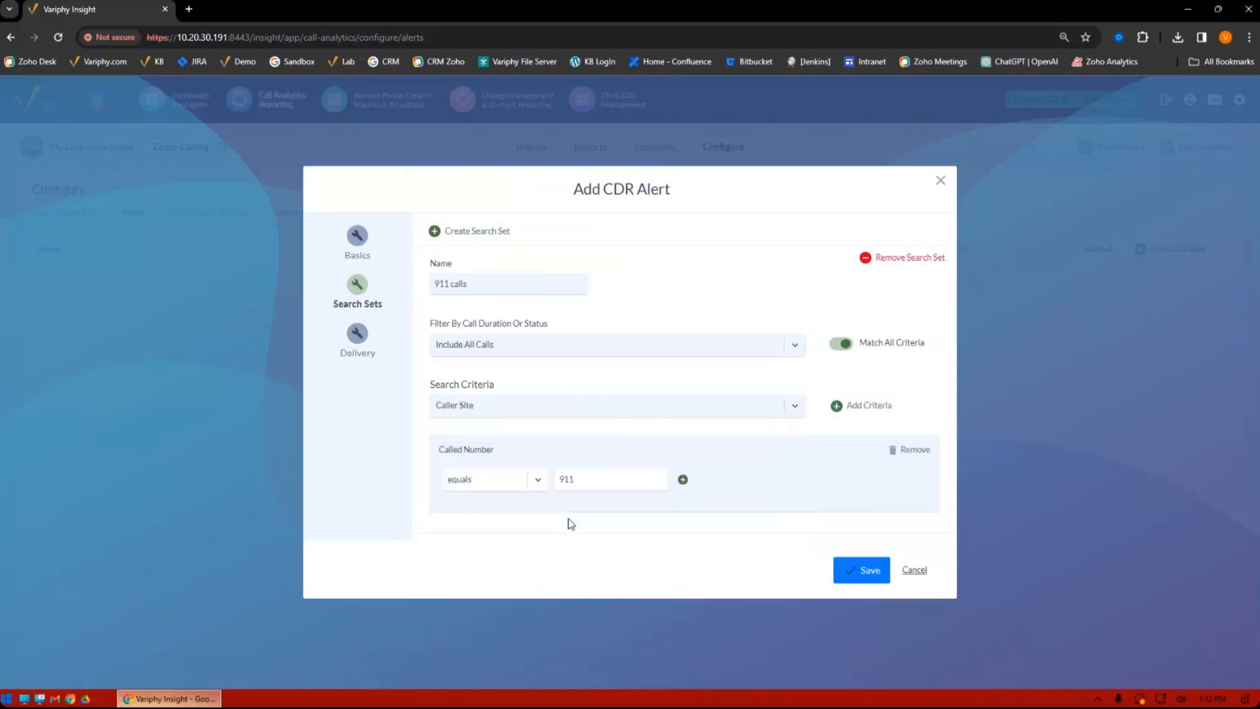
left_click(892, 412)
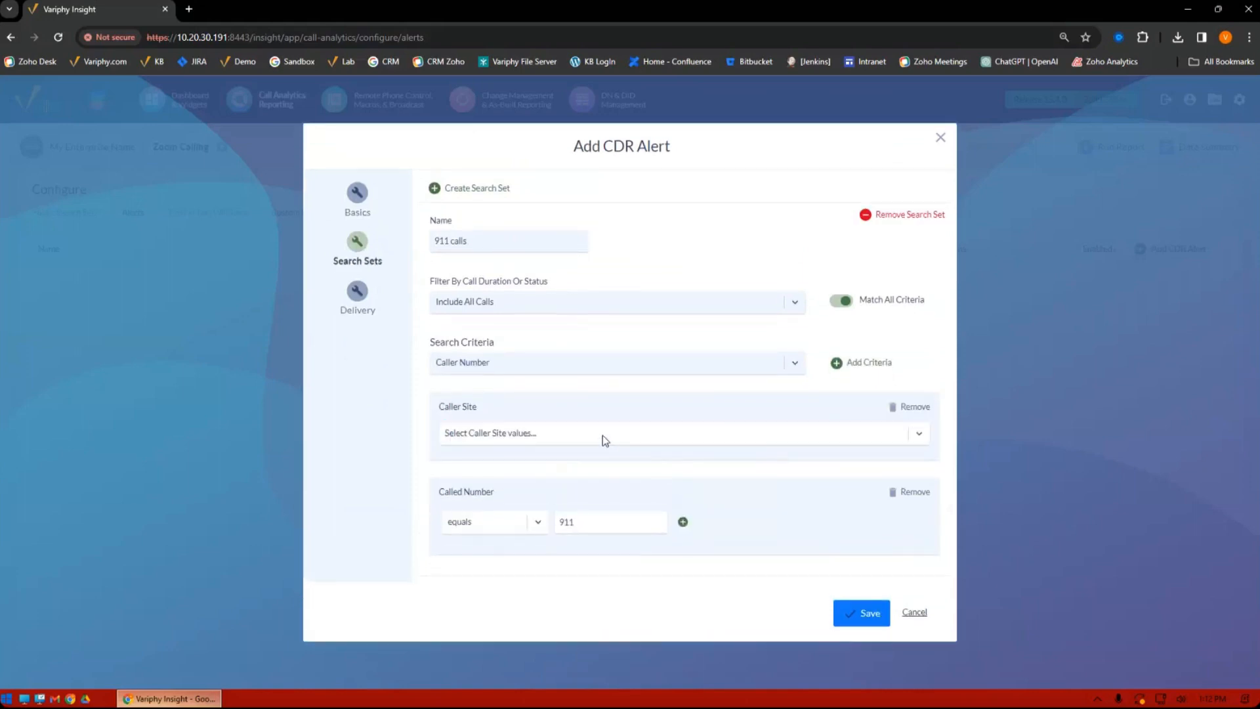
left_click(603, 435)
left_click(456, 499)
left_click(397, 493)
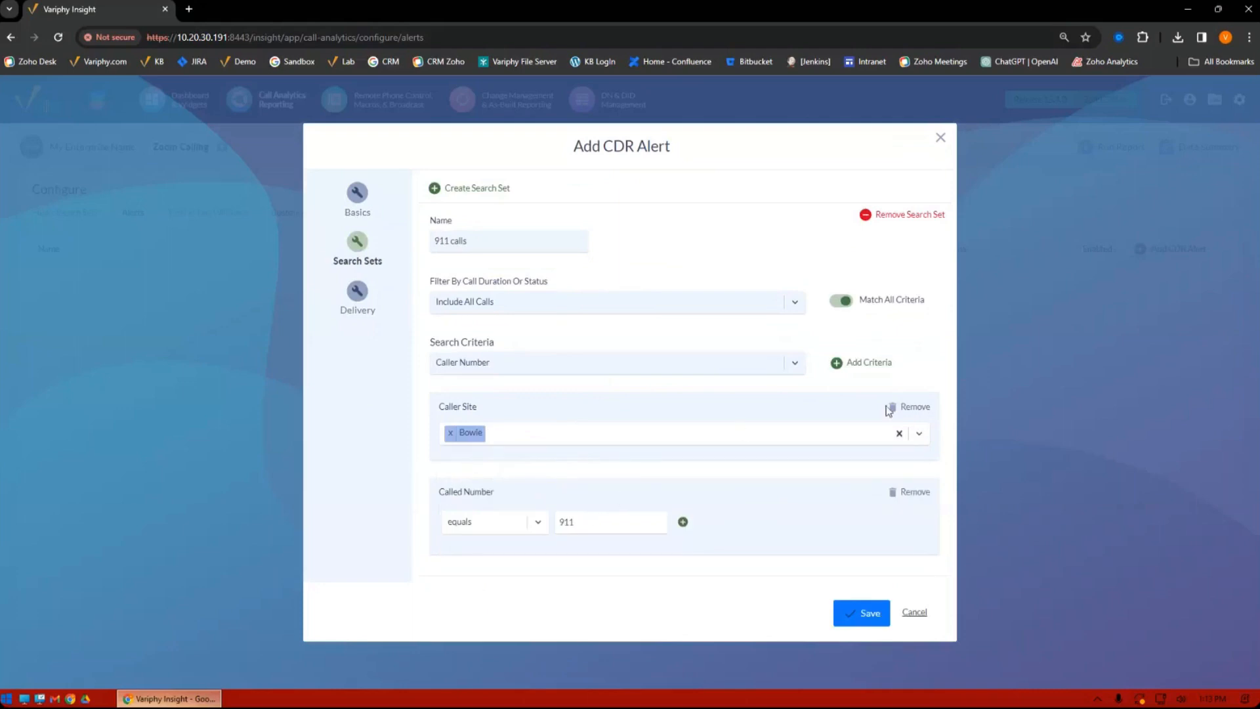
left_click(911, 407)
Step: Add a Call Duration (seconds) criterion to the 911 calls search set
left_click(659, 405)
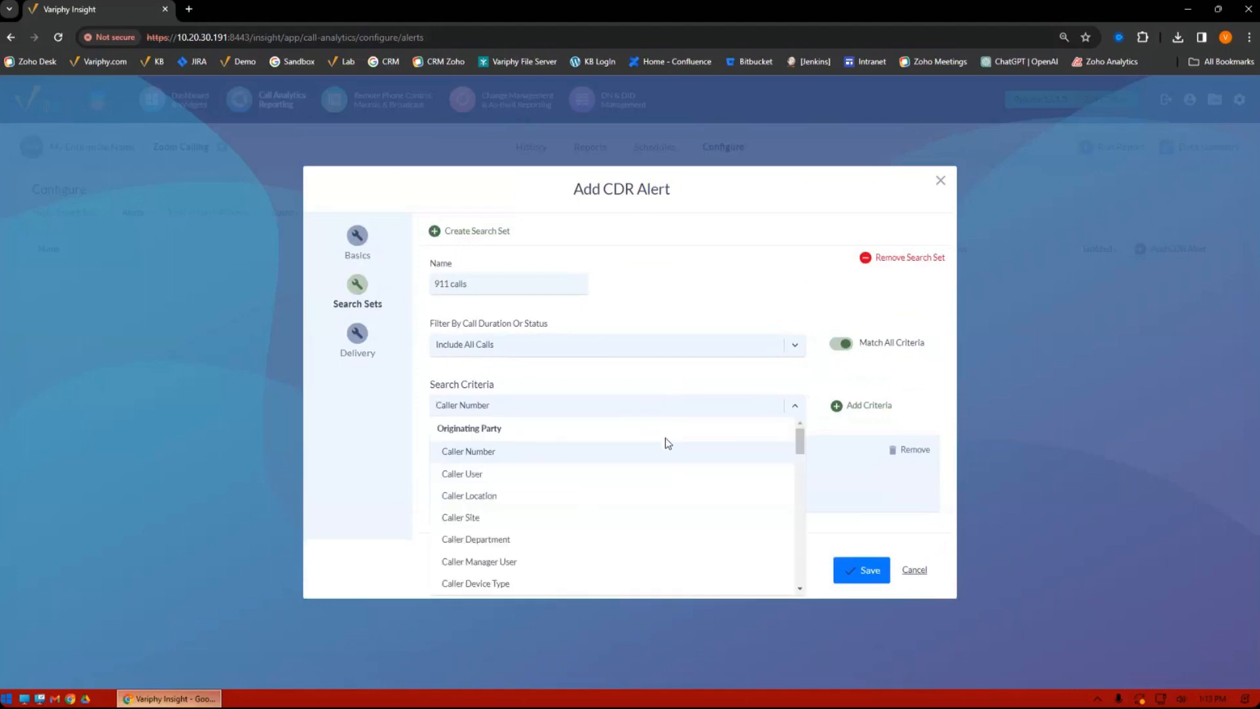
scroll(667, 443, "down", 5)
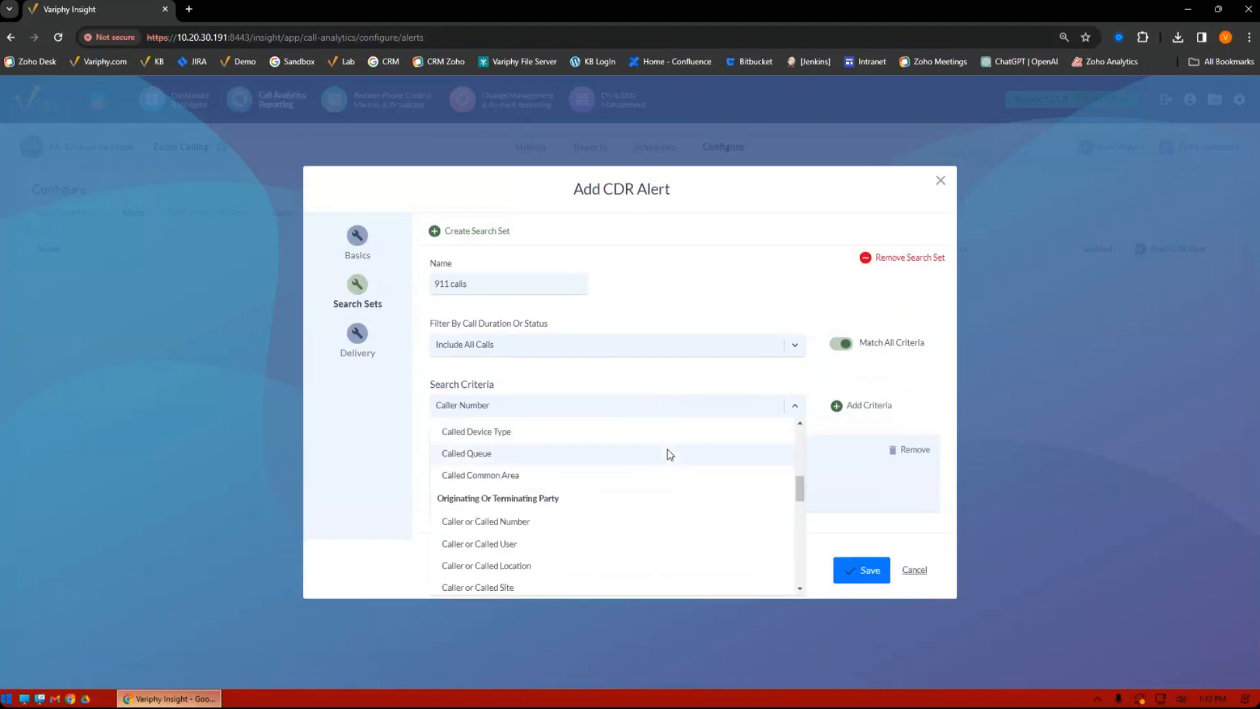
scroll(668, 452, "down", 3)
left_click(561, 527)
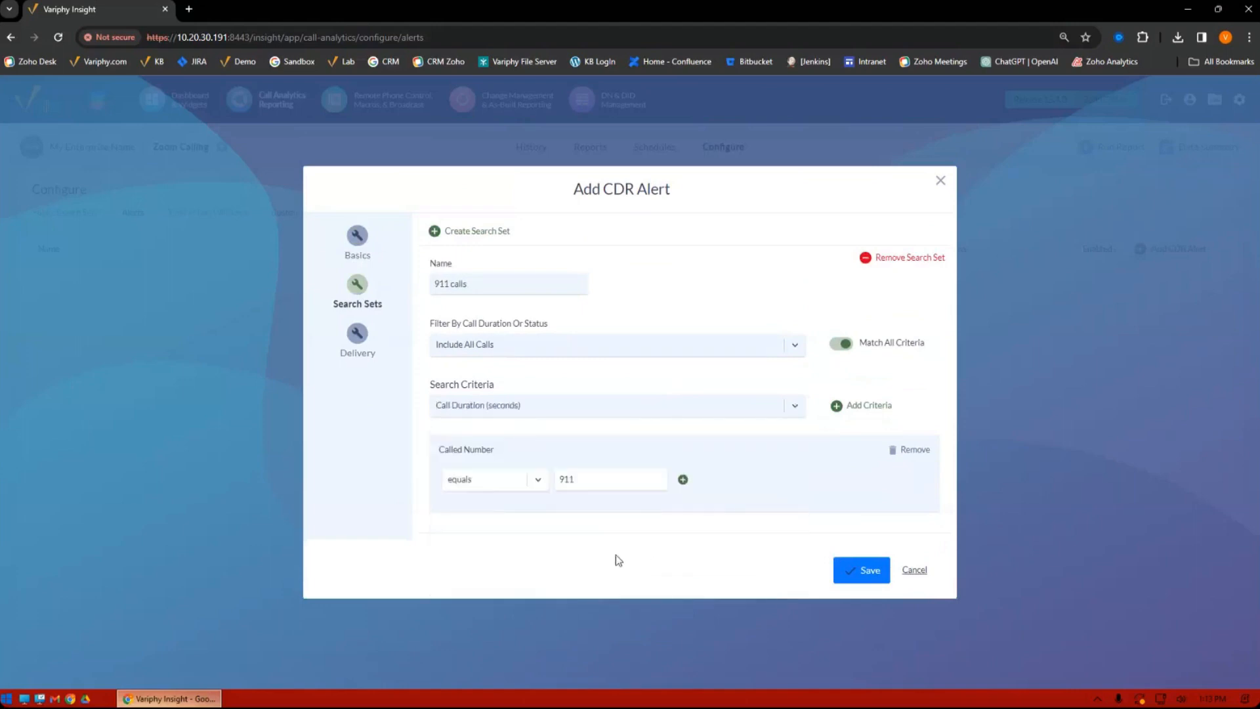
left_click(882, 406)
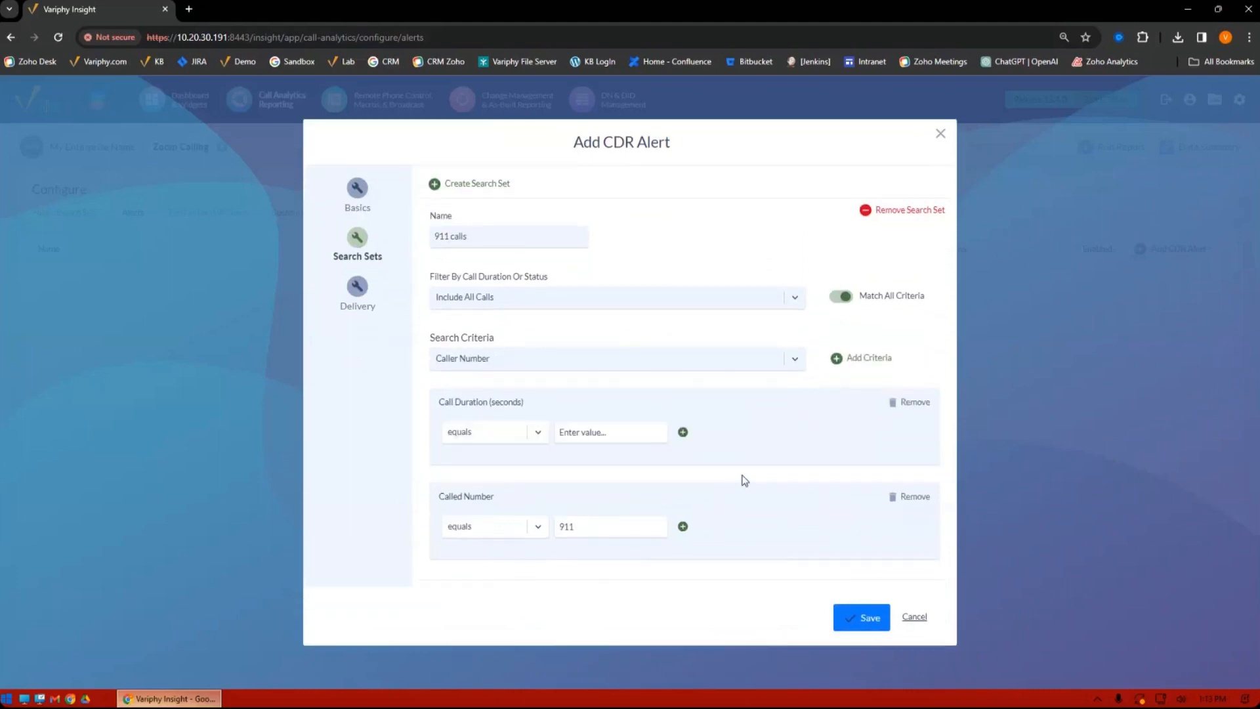
Step: Set the Call Duration criterion to greater than or equal to 1 second
left_click(511, 433)
left_click(489, 541)
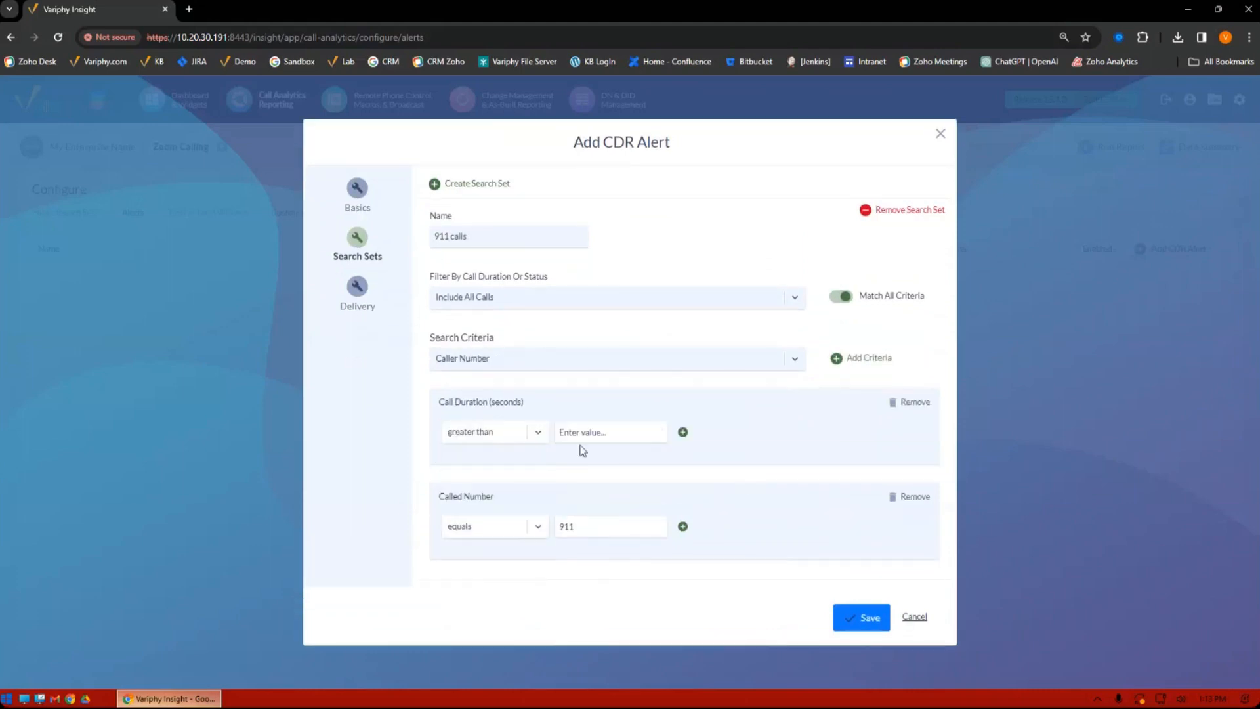
left_click(614, 432)
type("20")
key("BackSpace")
key("BackSpace")
type("1")
left_click(537, 434)
left_click(498, 564)
left_click(597, 361)
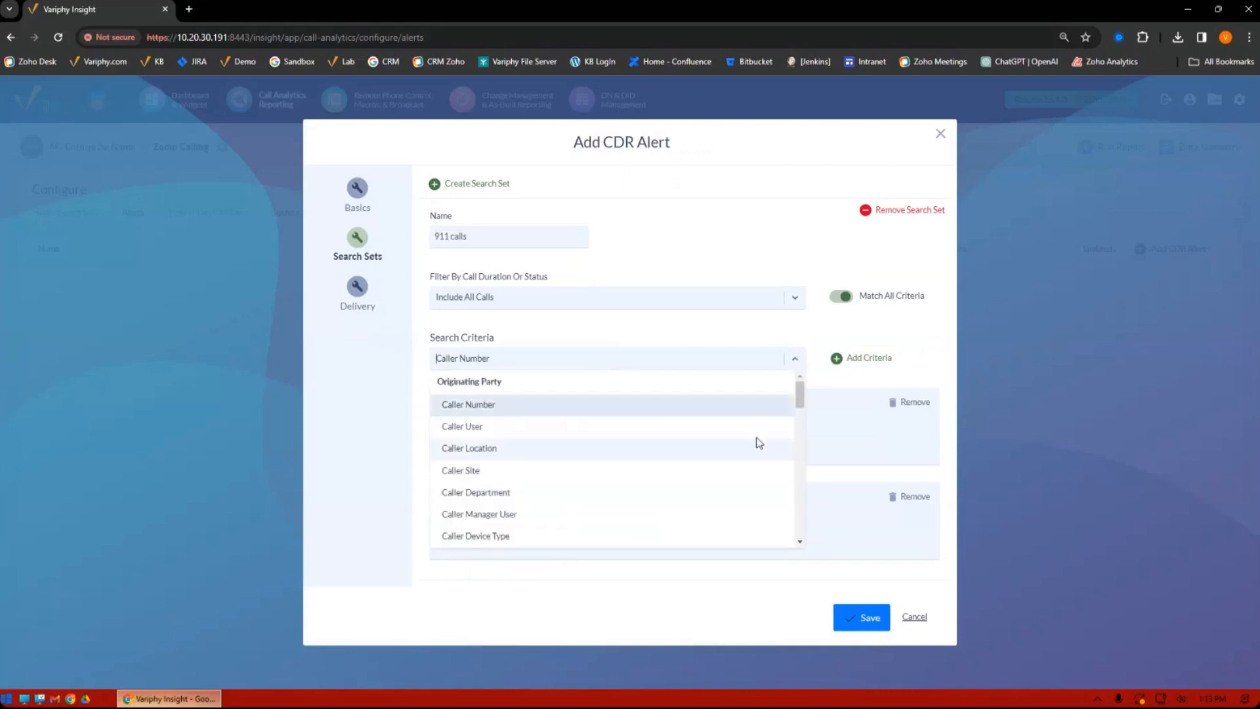
left_click_drag(800, 398, 800, 489)
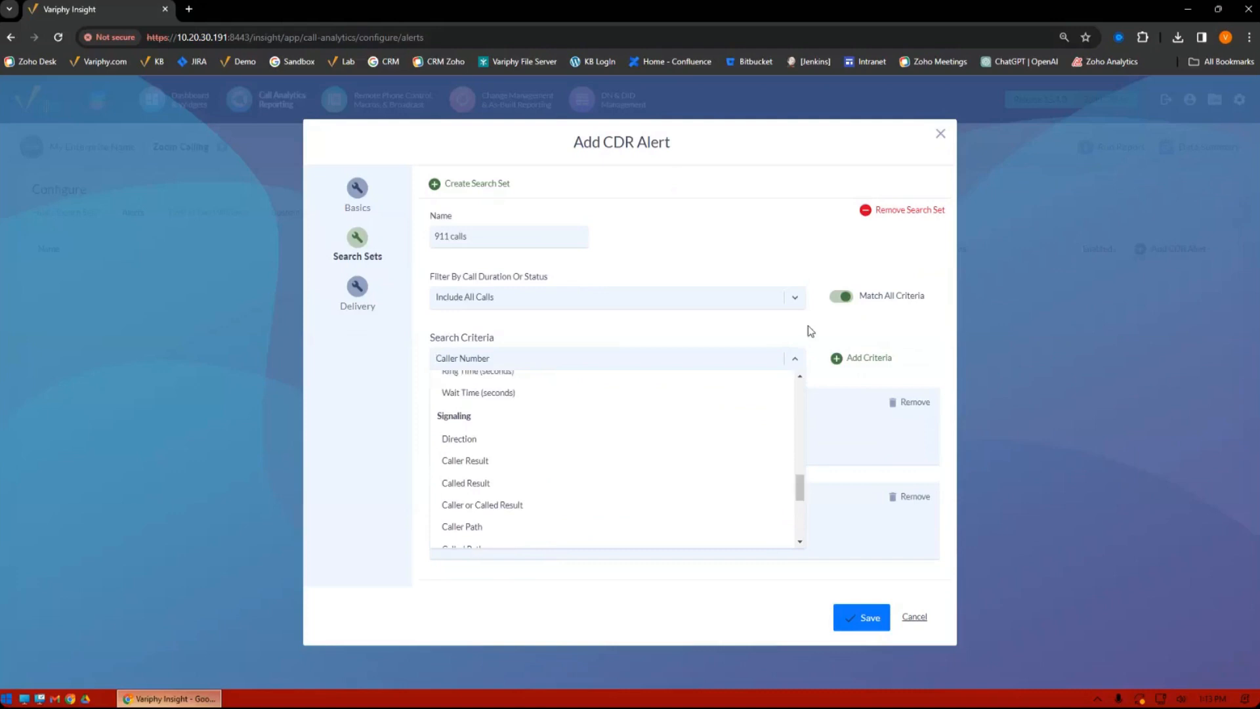
left_click(809, 325)
Step: Change the Called Number criterion to starts with 011 and set the Call Duration value to 3600 seconds
double_click(553, 526)
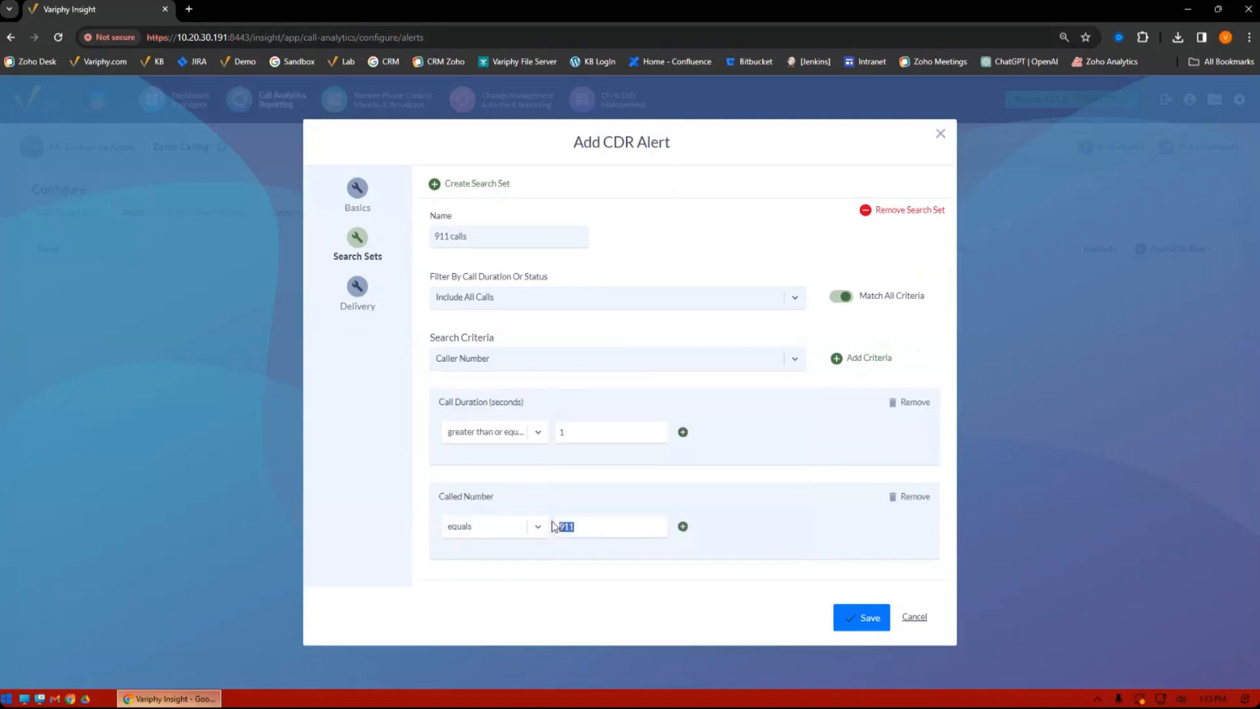
type("00")
key("BackSpace")
type("11")
left_click(515, 526)
left_click(571, 434)
type("3600")
Step: Check the alert's delivery settings, and try adding a Caller Location criterion to the 911 calls search set before removing it
left_click(357, 287)
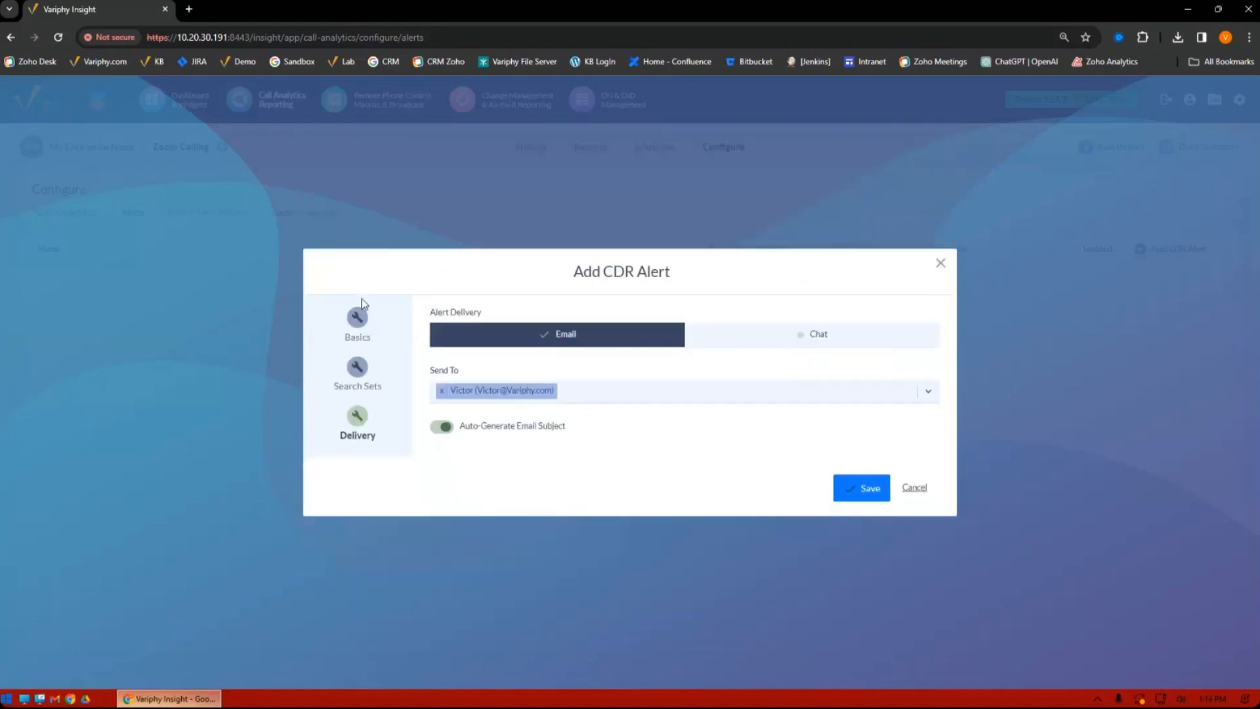
left_click(357, 368)
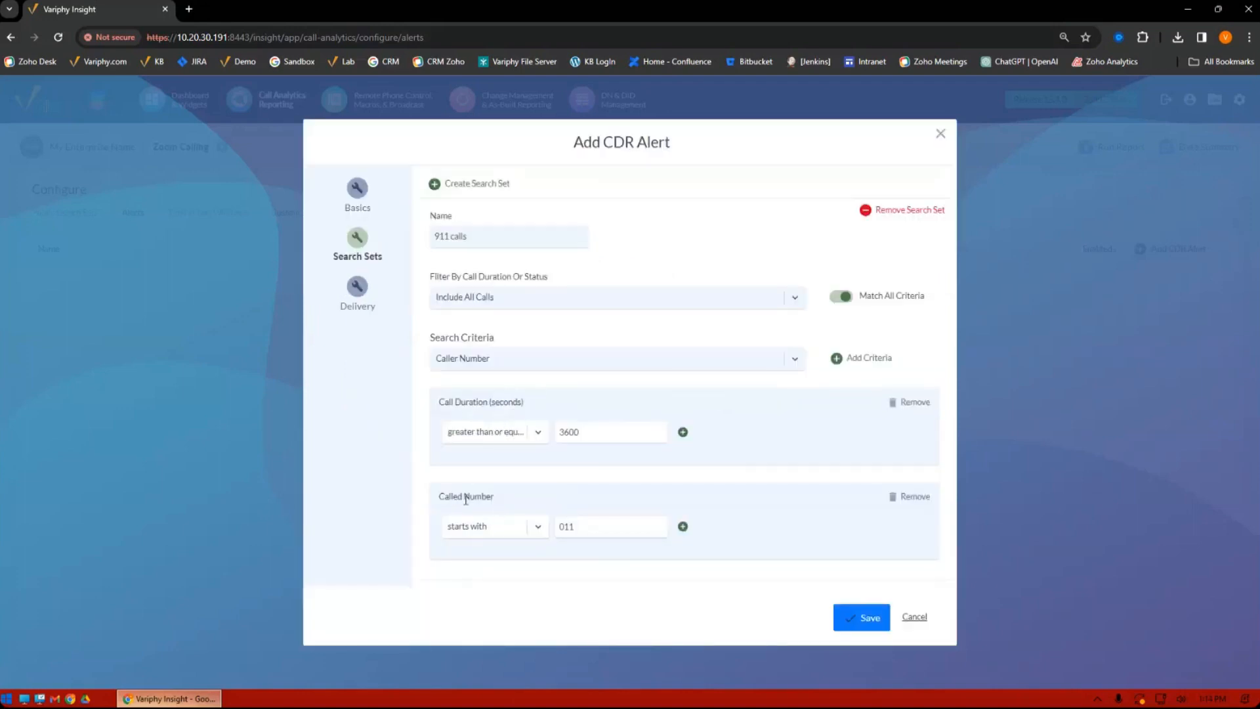
left_click(523, 365)
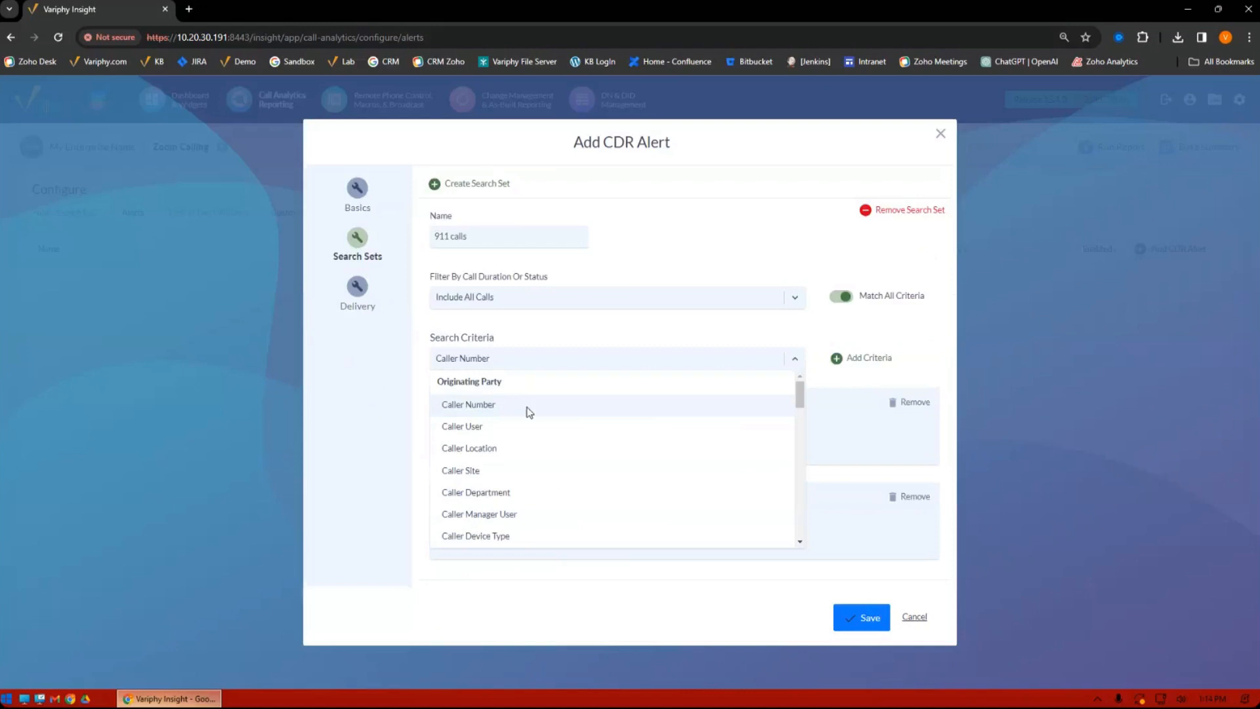
scroll(524, 407, "down", 3)
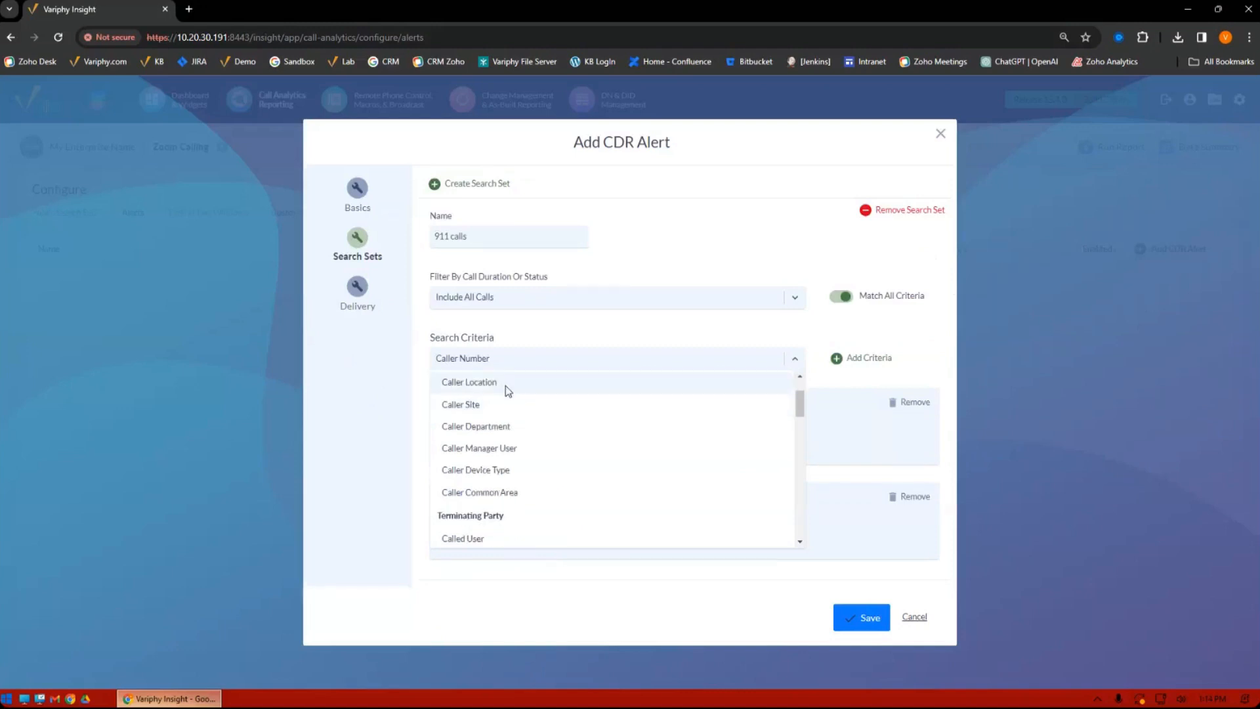
left_click(503, 386)
left_click(836, 359)
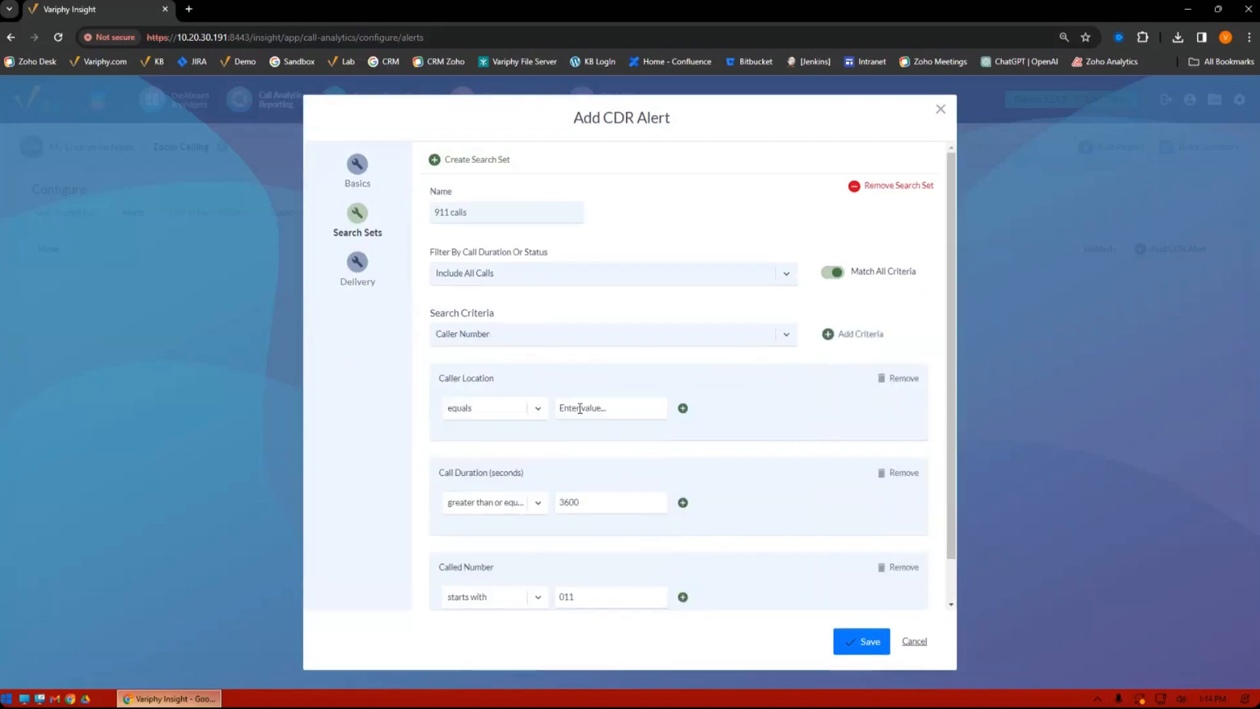
left_click(911, 374)
Step: Try a Caller Site criterion in the 911 calls search set and choose a site value for it
left_click(694, 355)
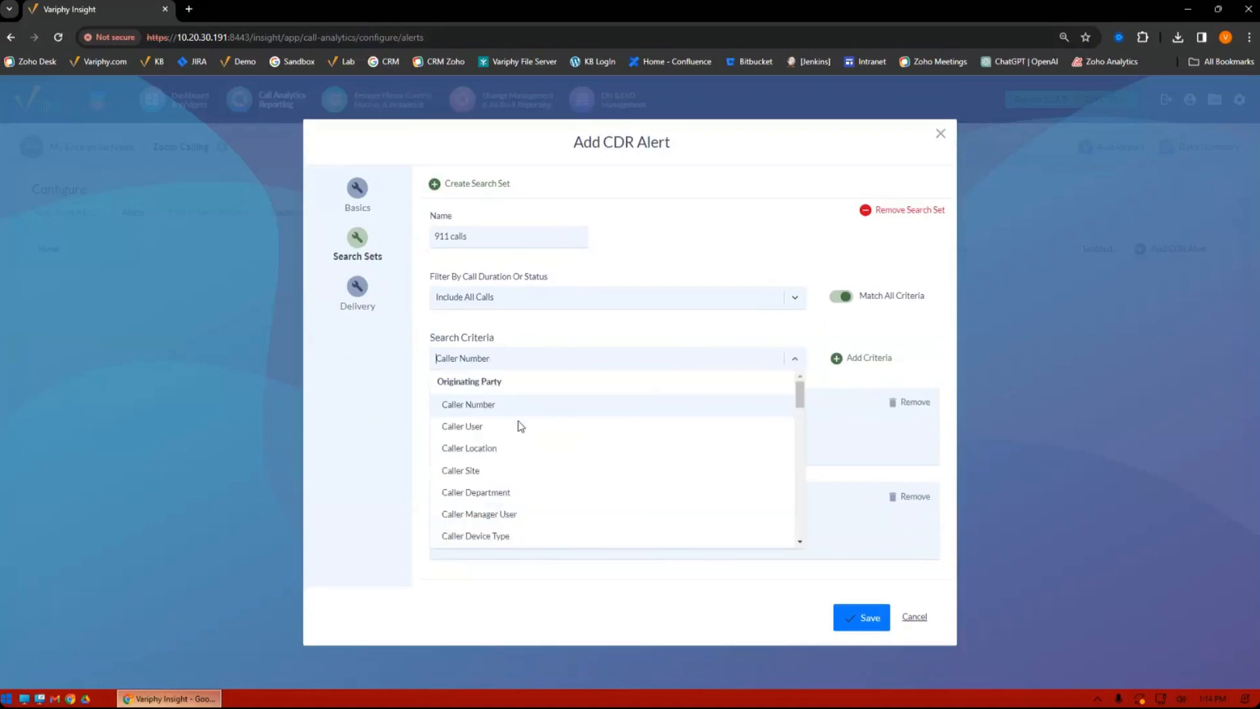
left_click(484, 473)
left_click(868, 359)
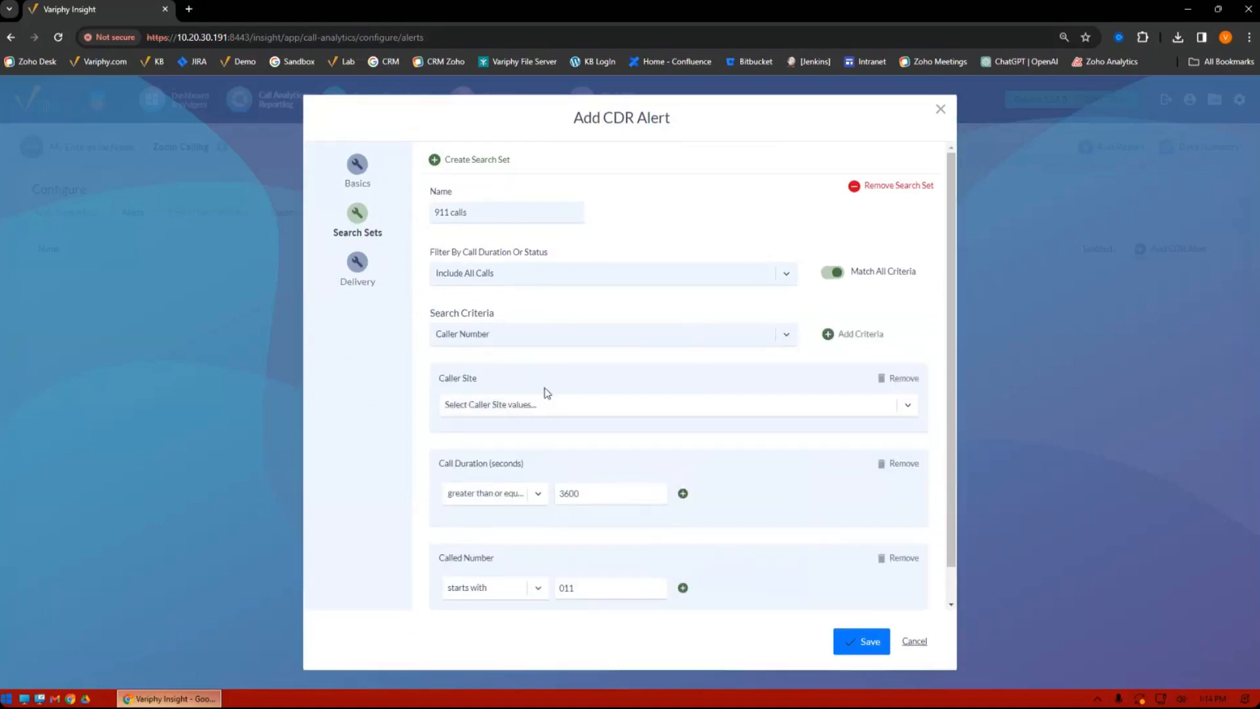
left_click(539, 410)
left_click(480, 450)
left_click(411, 448)
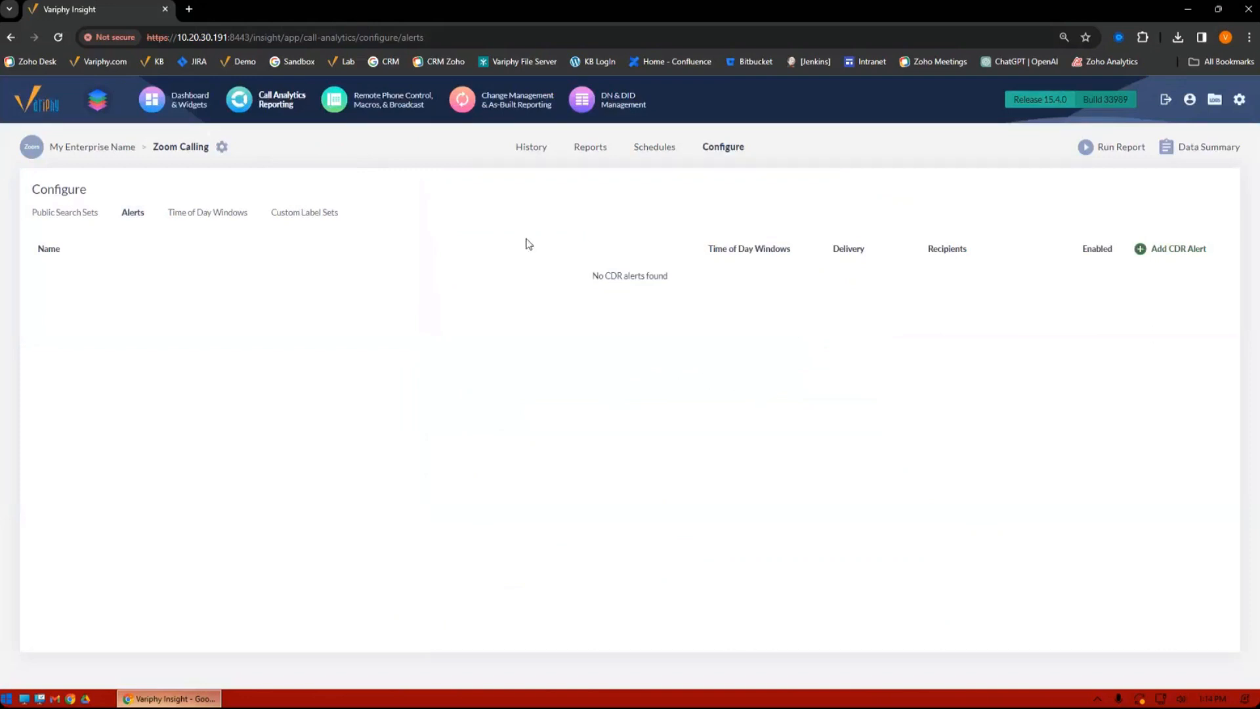
Step: Open the Zoom Calling call history search and switch the platform to Cisco CUBE
left_click(537, 150)
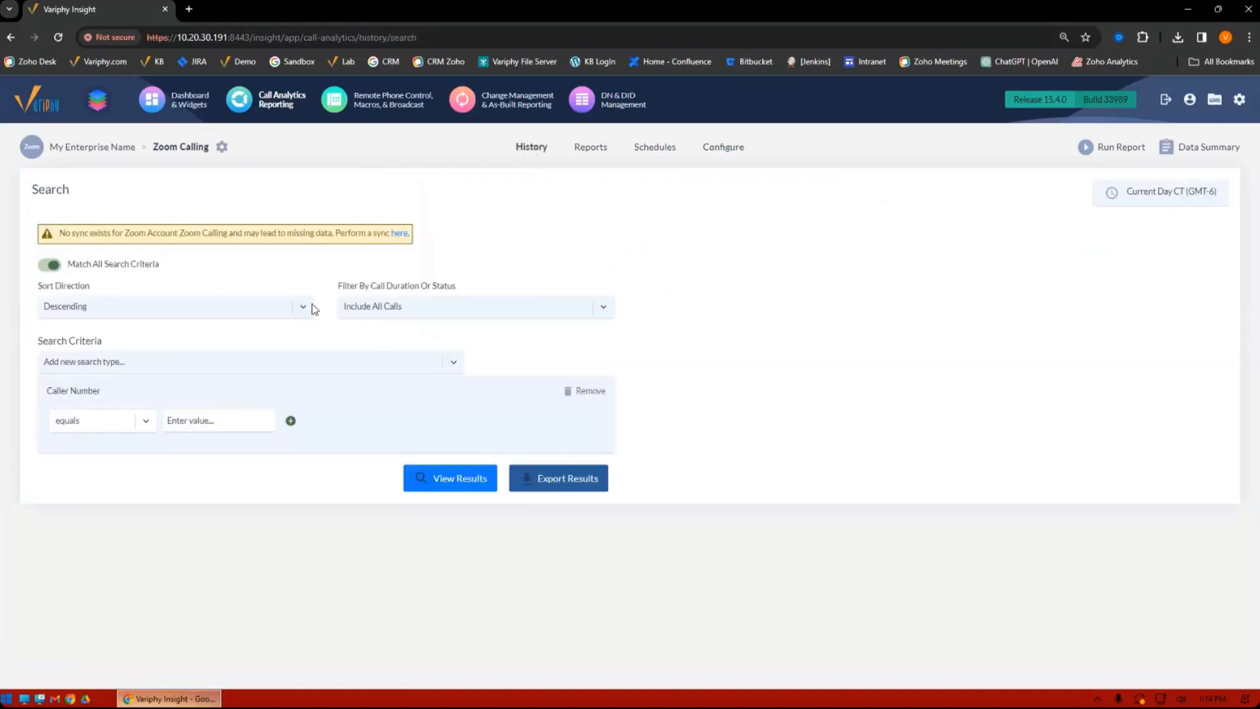
left_click(222, 147)
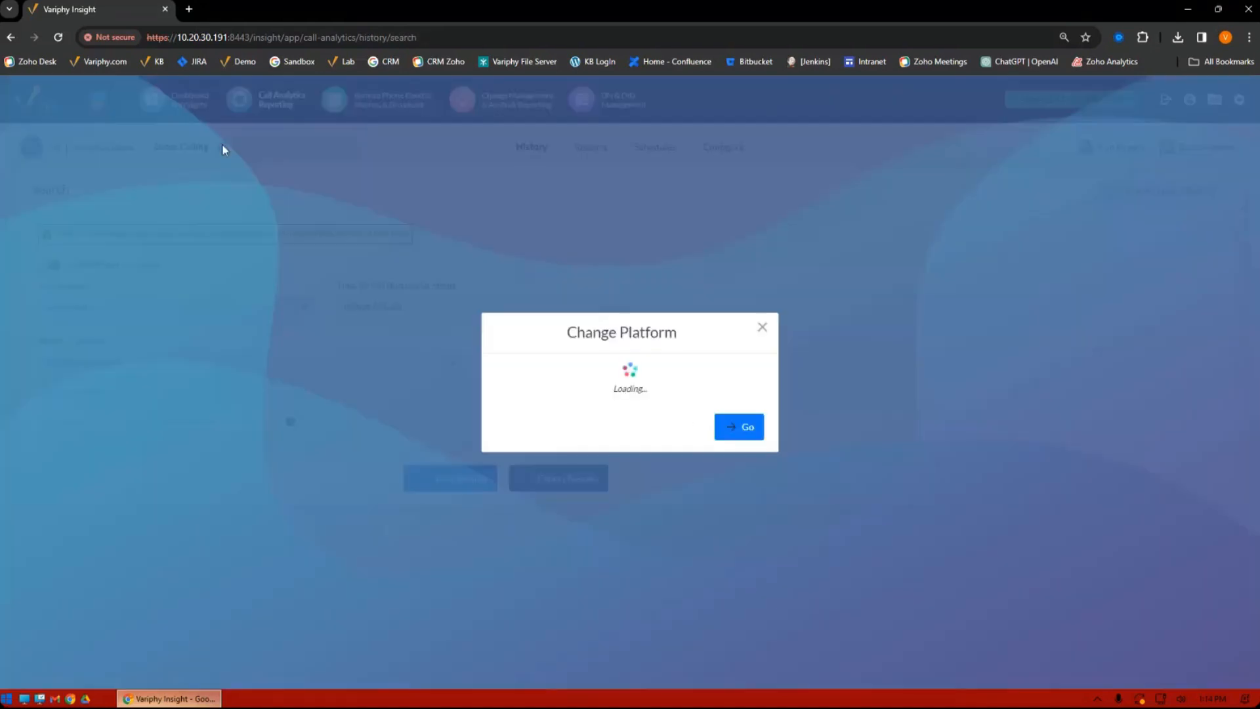
left_click(736, 430)
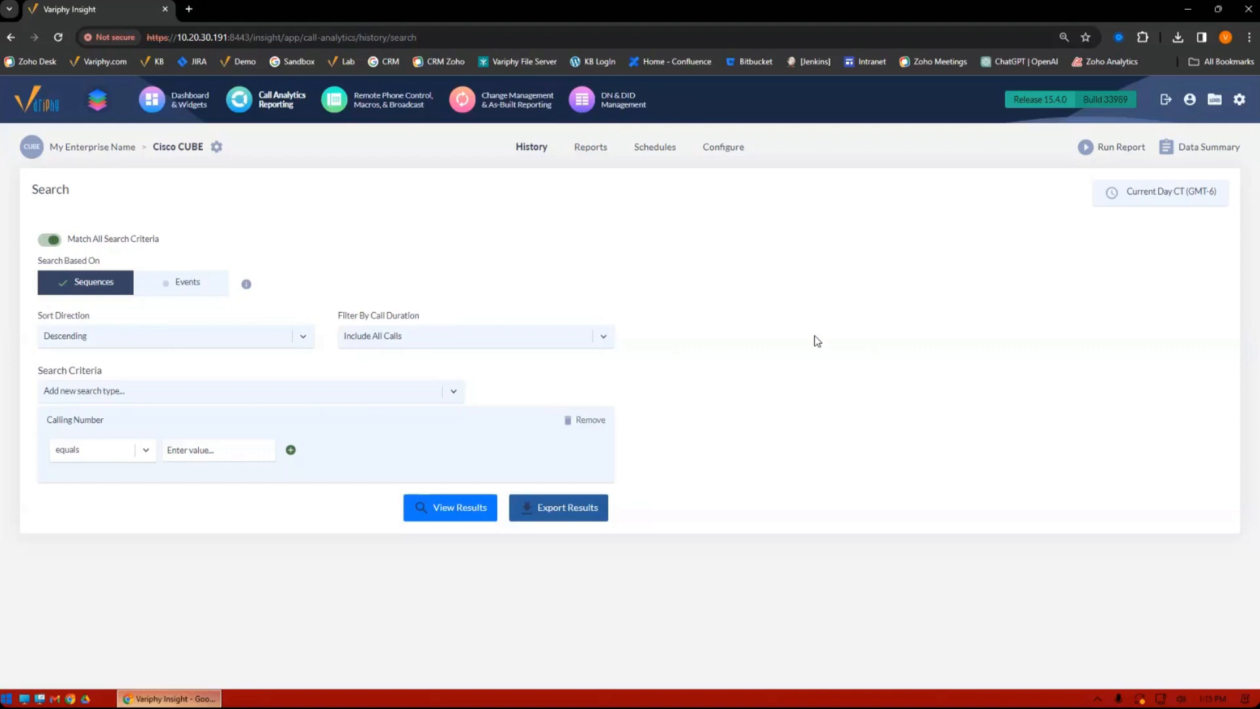
Step: Search the Cisco CUBE call history for calling numbers that end with X and examine the remote media address of the first result
left_click(327, 398)
left_click(735, 369)
left_click(221, 452)
type("X")
left_click(87, 449)
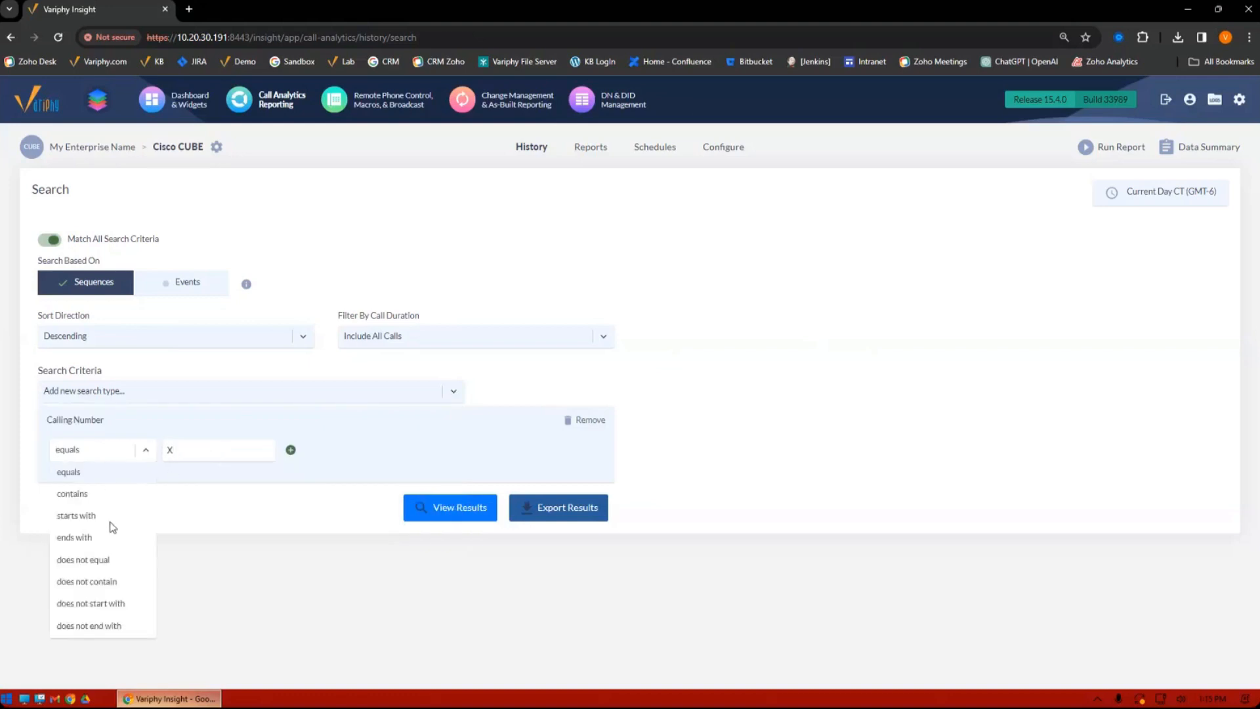
left_click(99, 539)
left_click(450, 512)
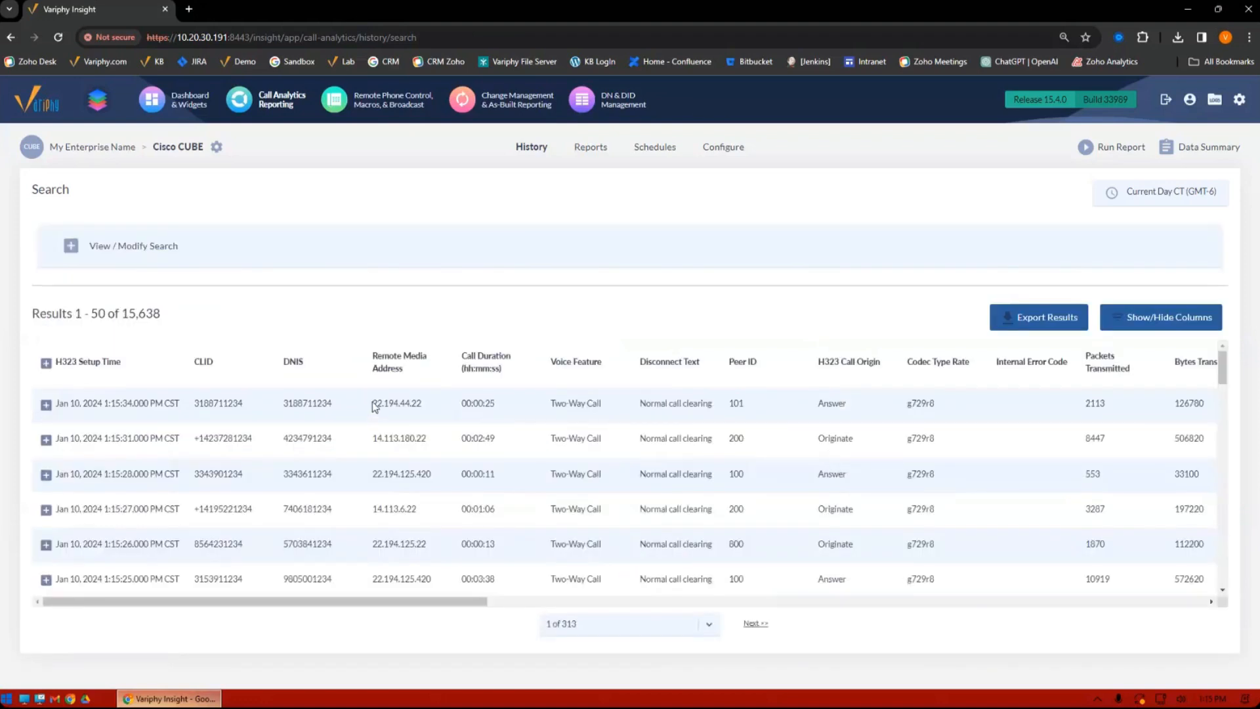
left_click_drag(372, 405, 426, 412)
Step: Switch the platform to Mexico City (CUCM) and examine the default criterion of its call history search
left_click(216, 147)
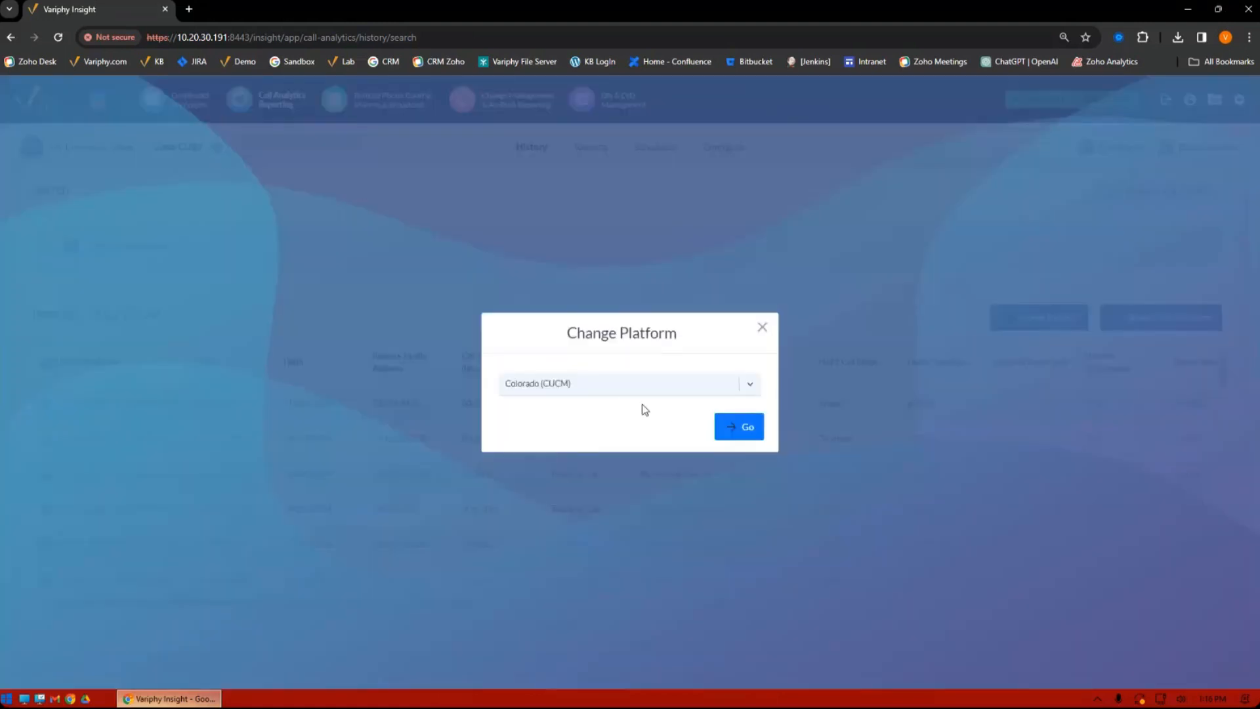
left_click(651, 388)
left_click(568, 452)
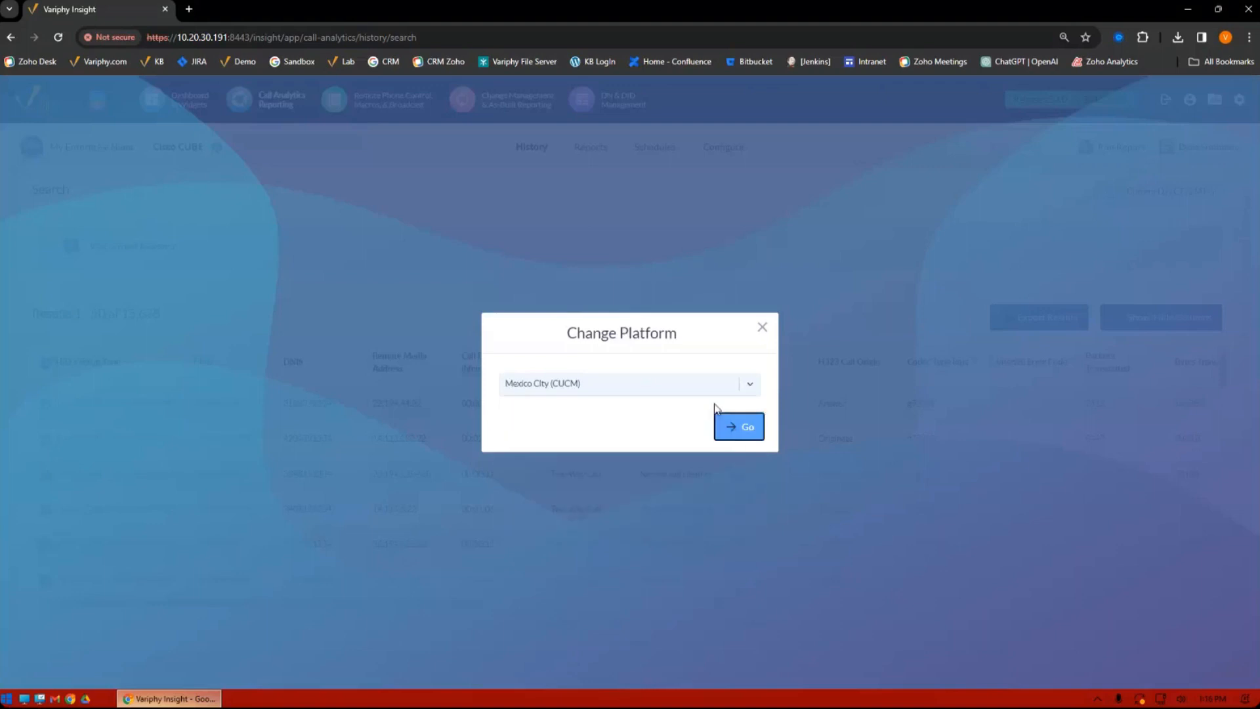
left_click(737, 427)
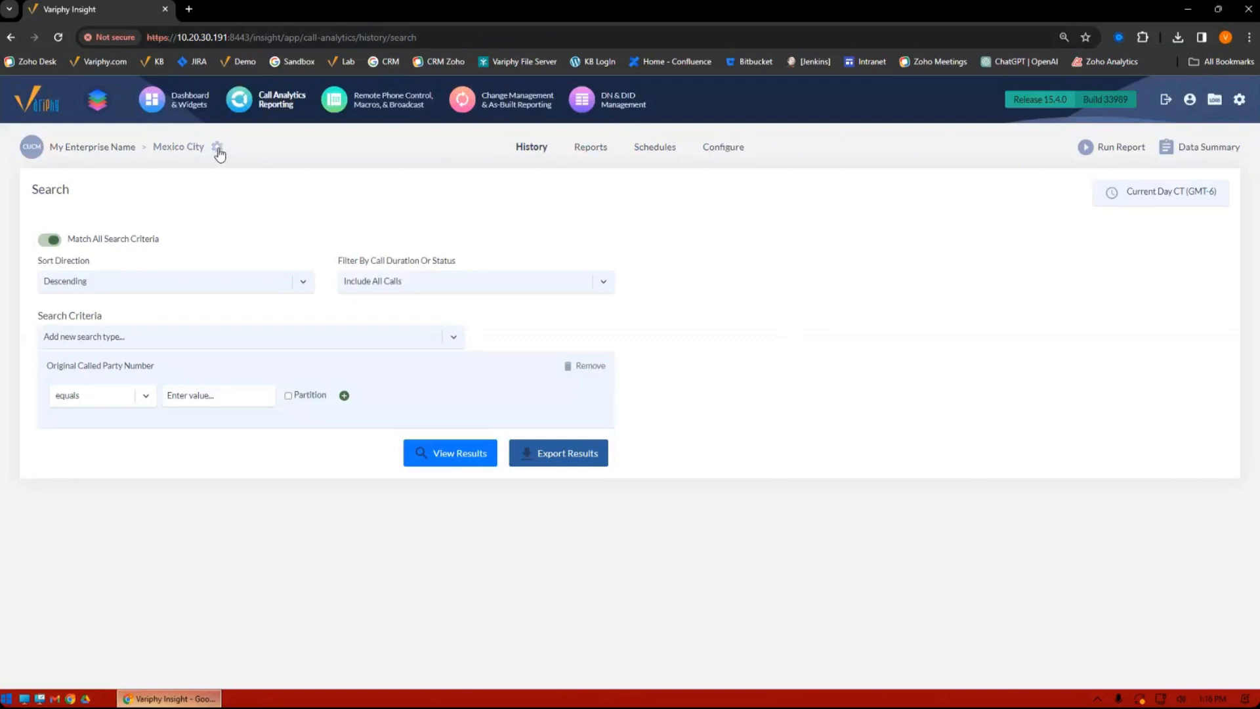
left_click_drag(47, 365, 156, 368)
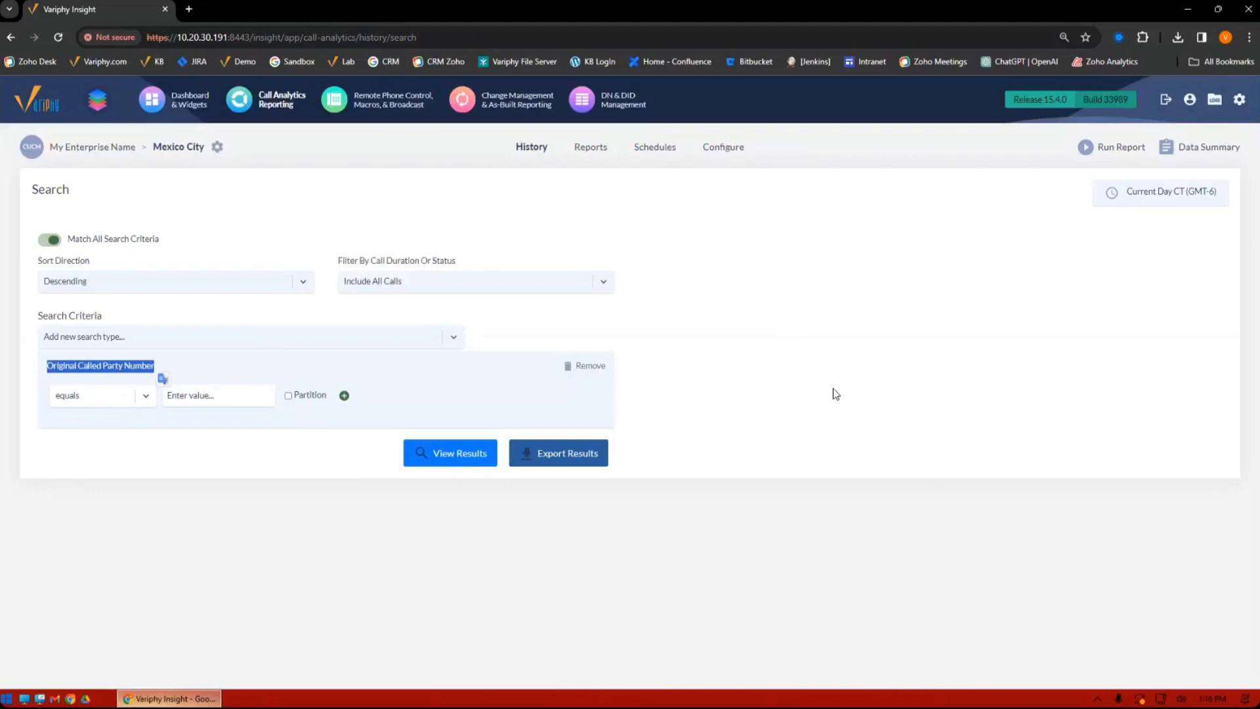
Step: Switch the platform back to Cisco CUBE and examine its default call history search criterion for comparison
left_click(217, 147)
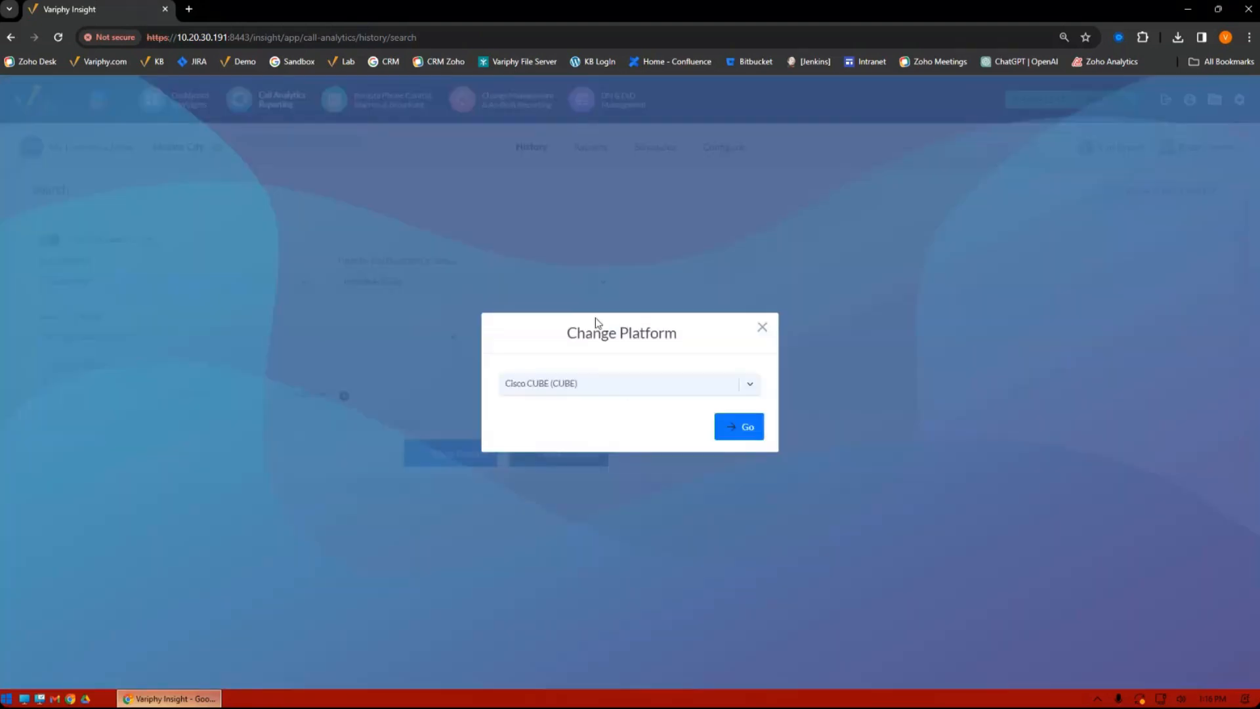
left_click(736, 427)
left_click_drag(47, 420, 106, 422)
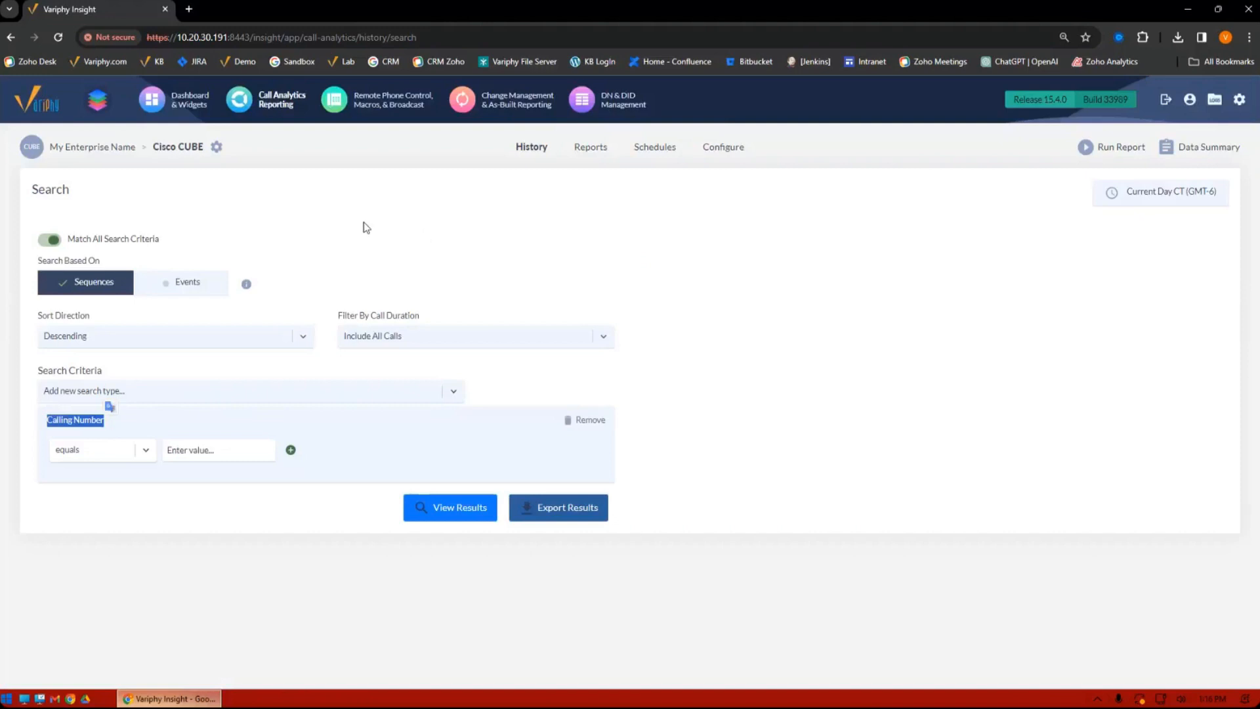
Step: Return to the Mexico City (CUCM) platform and highlight the name of its default search criterion
left_click(216, 148)
left_click(596, 385)
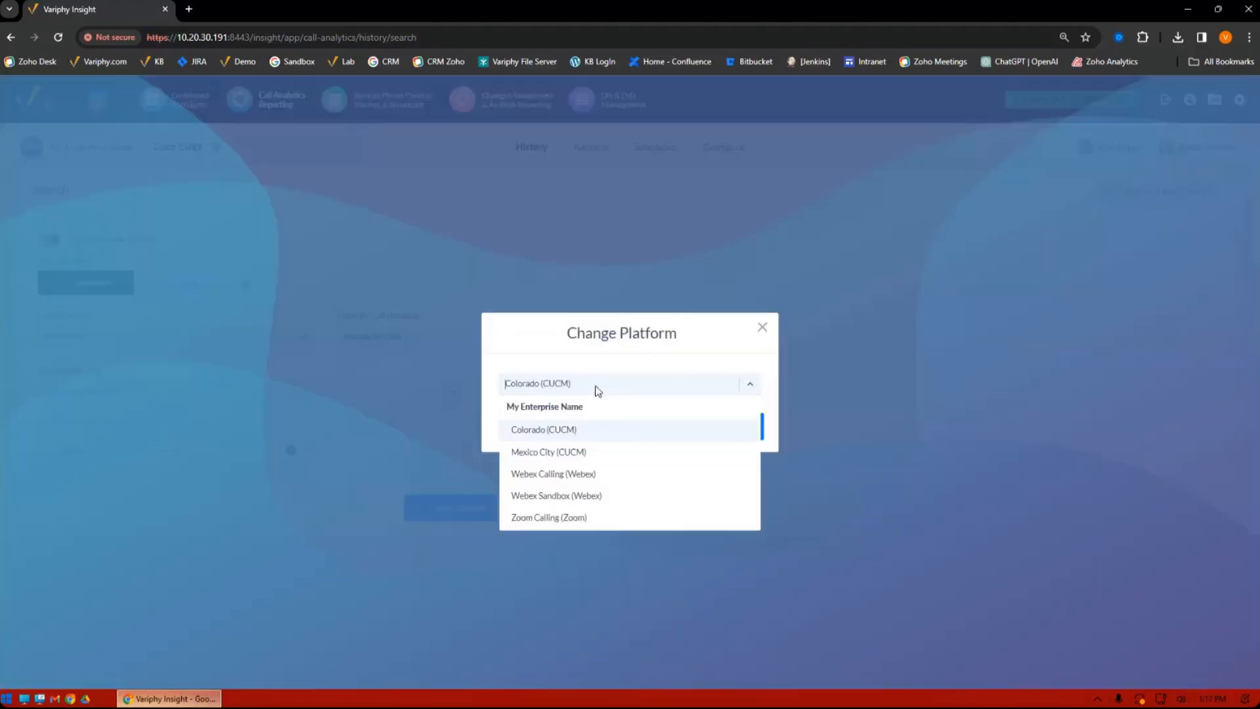
left_click(565, 452)
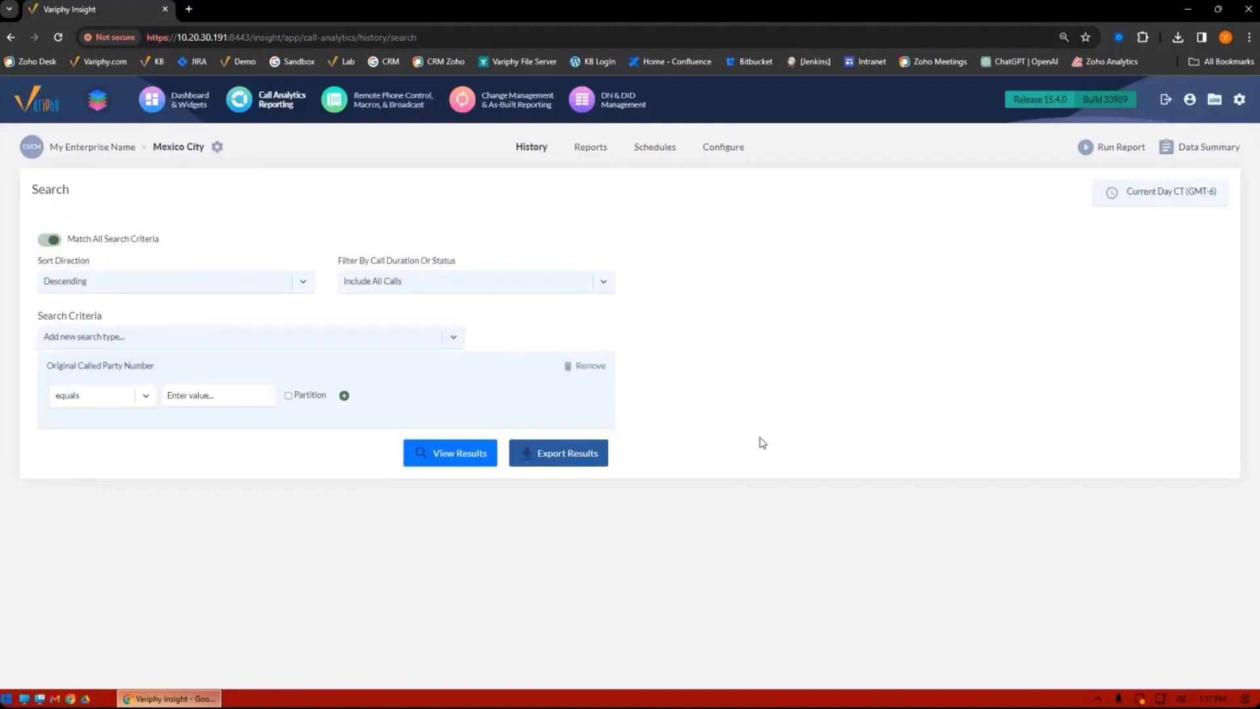
left_click_drag(45, 366, 178, 369)
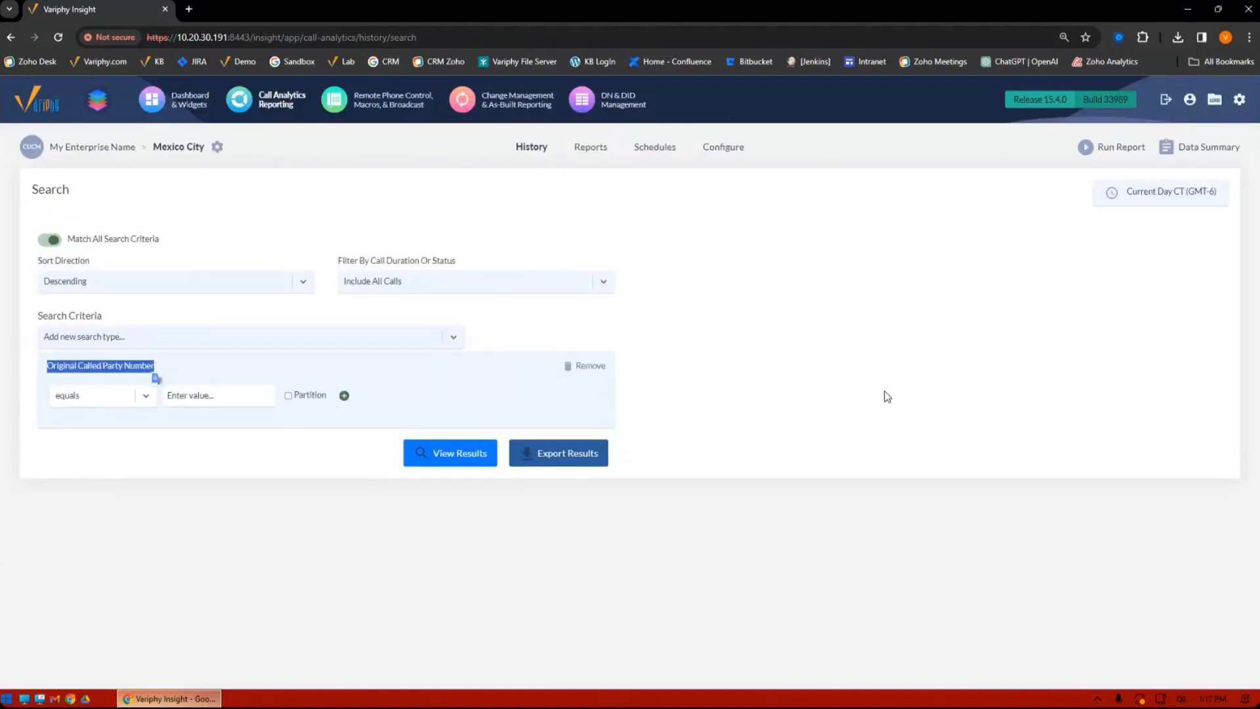
Step: Try adding a Calling Party, Original, or Final Called Party Number criterion to the Mexico City call history search
left_click(317, 339)
type("calling")
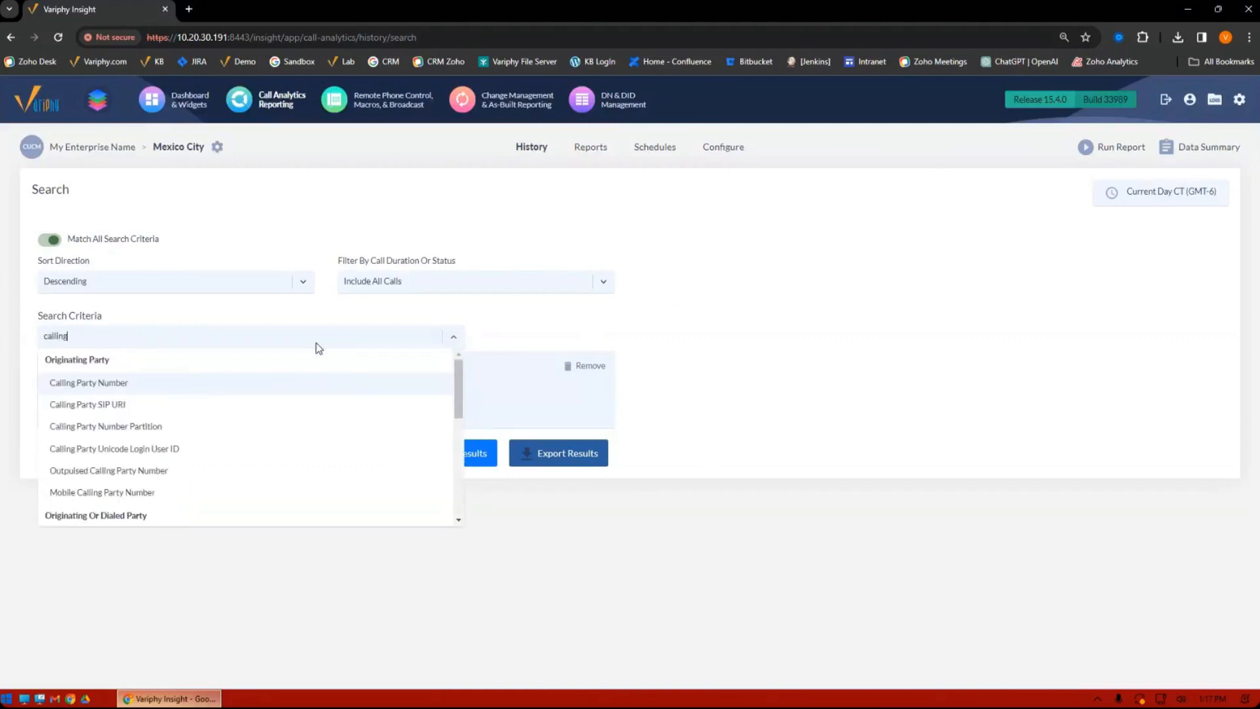
scroll(301, 452, "down", 5)
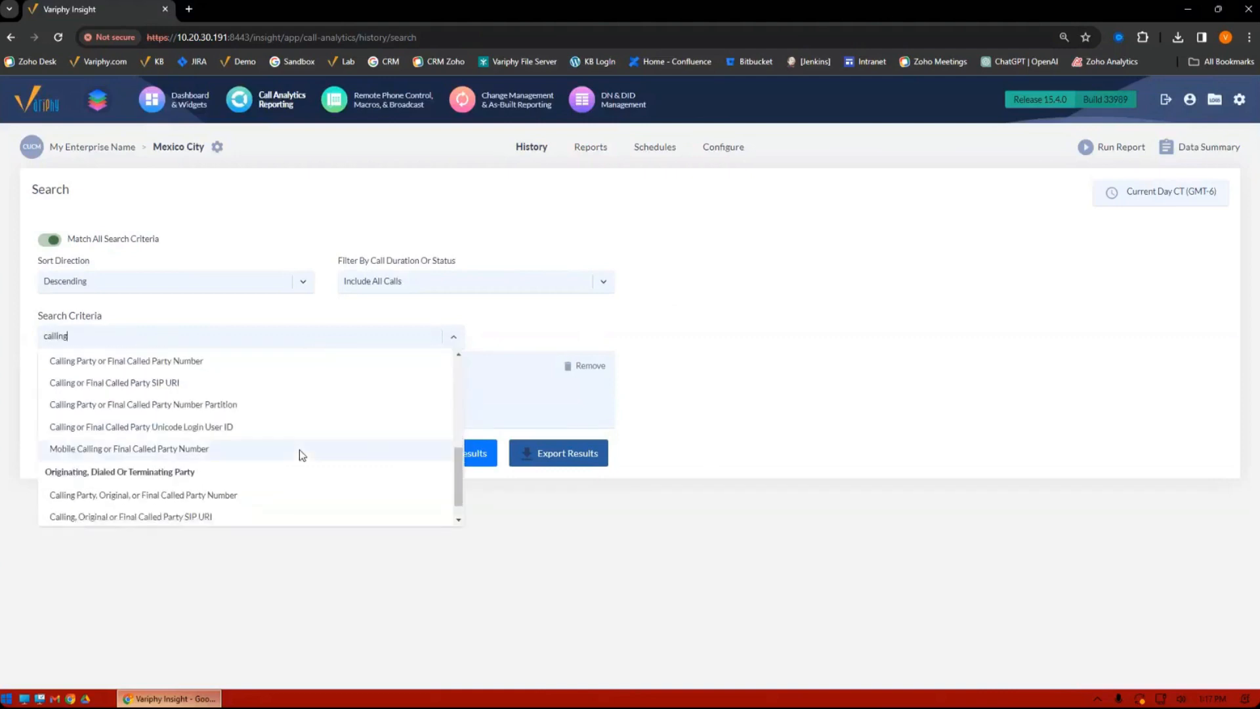
left_click(134, 470)
left_click(528, 336)
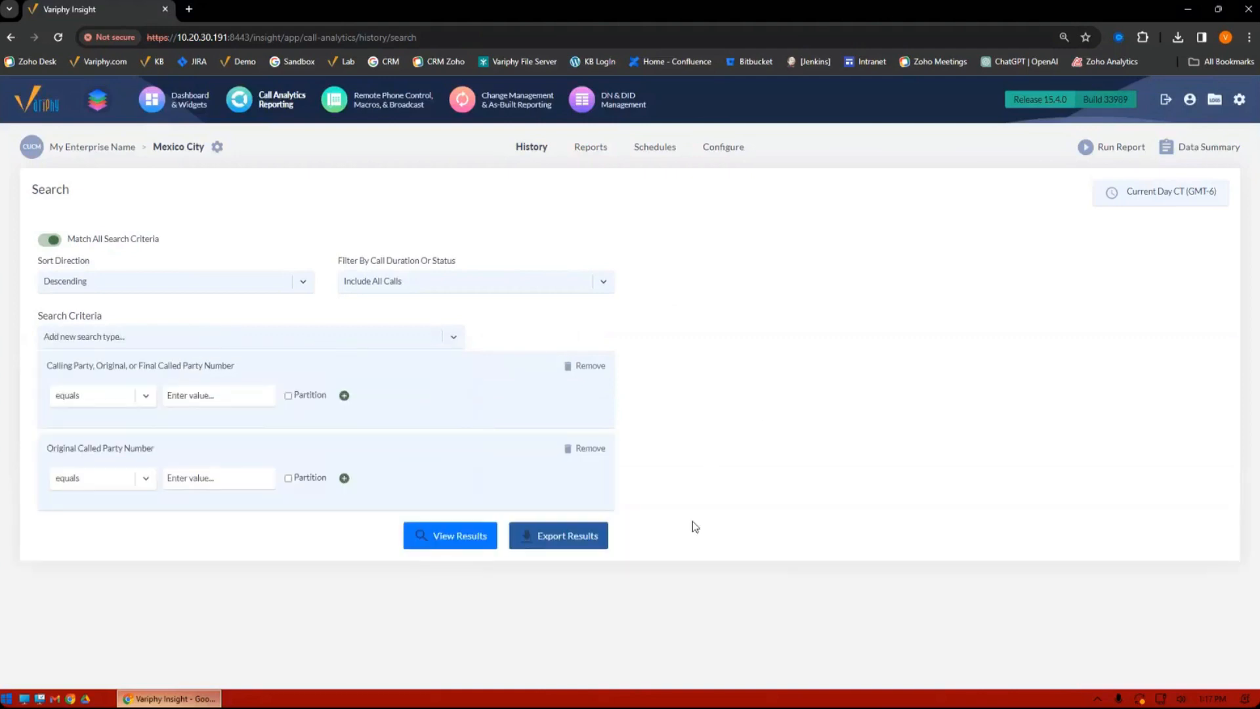
Step: Replace both number criteria with an Originating, Dialed or Terminating CUCM Department criterion
left_click(579, 446)
left_click(594, 372)
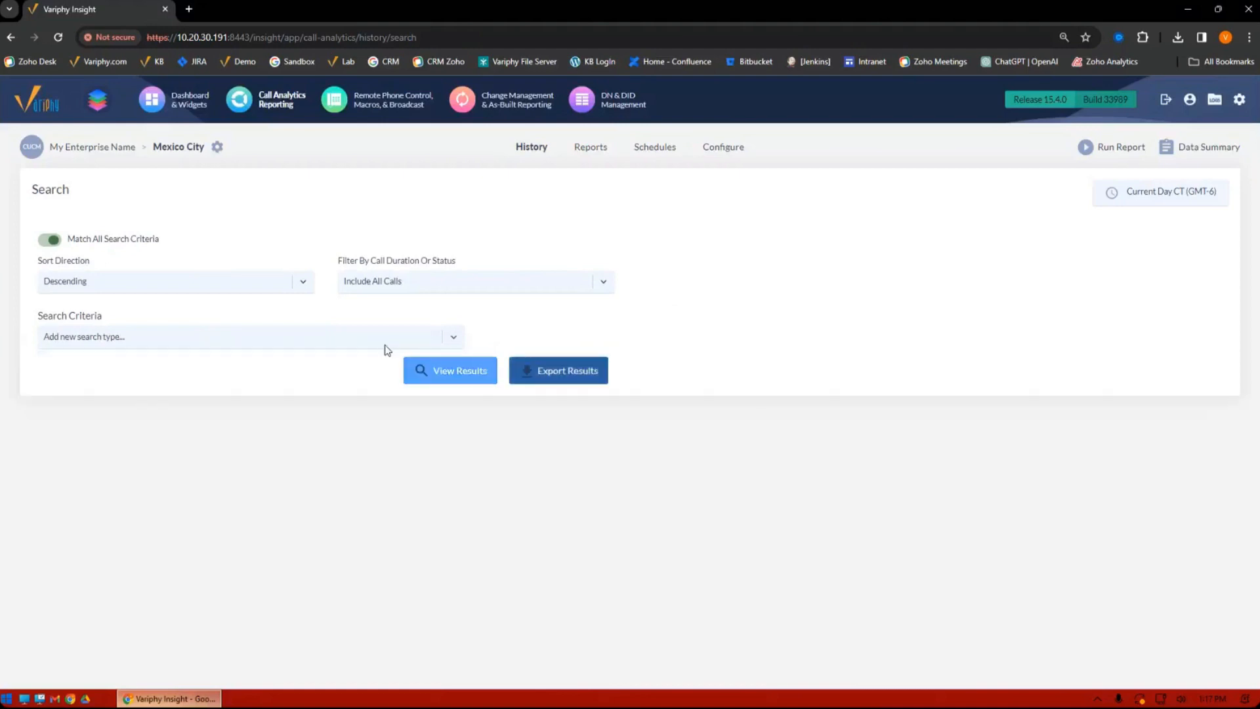
left_click(377, 341)
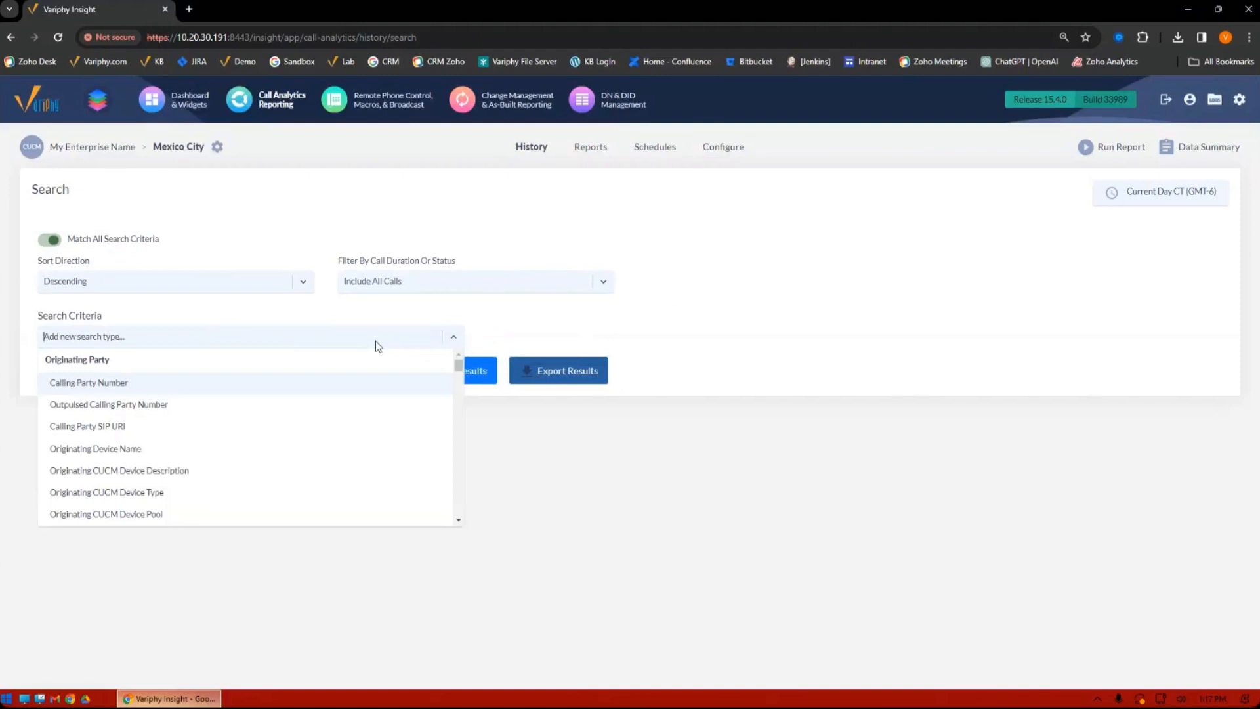
type("dep")
scroll(334, 441, "down", 3)
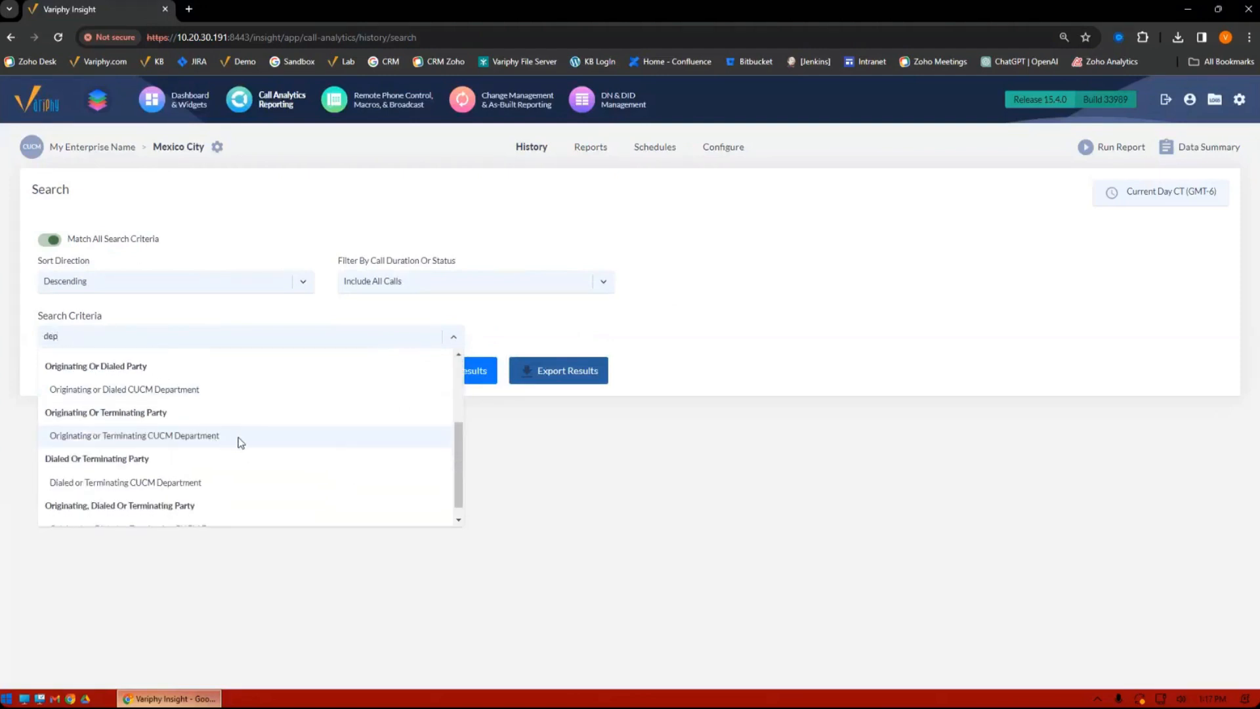
scroll(242, 441, "down", 1)
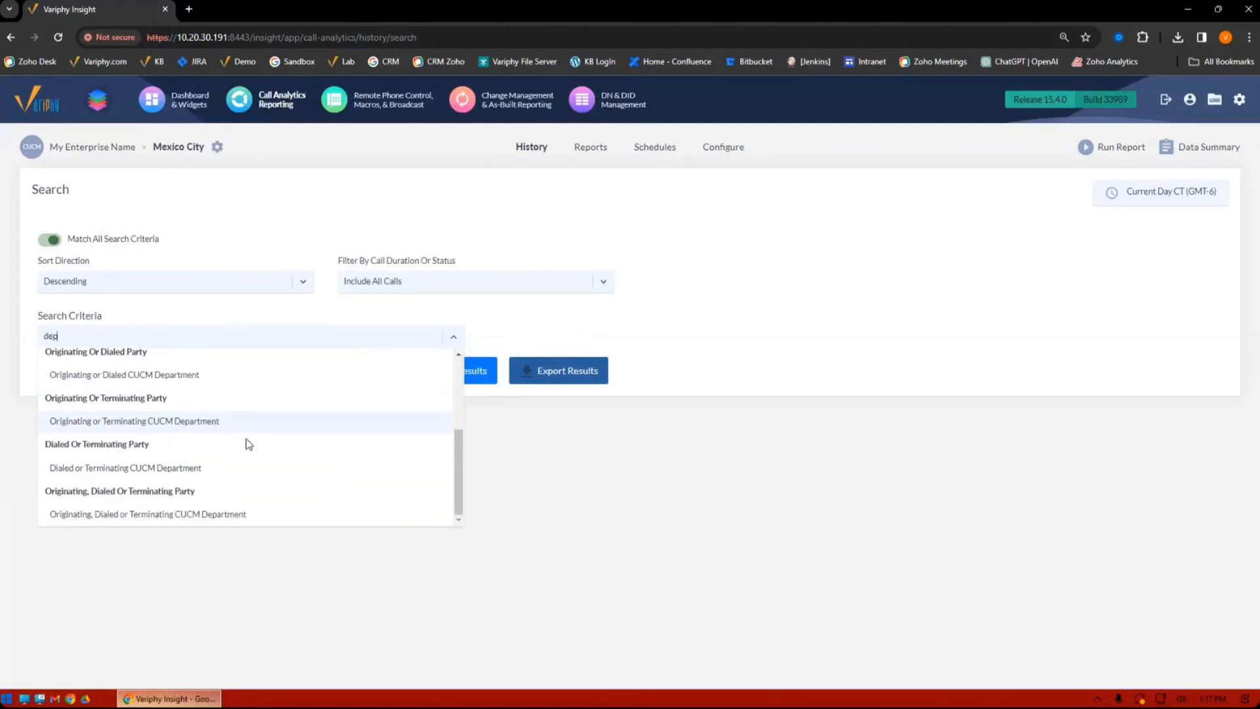
left_click(208, 517)
left_click(515, 336)
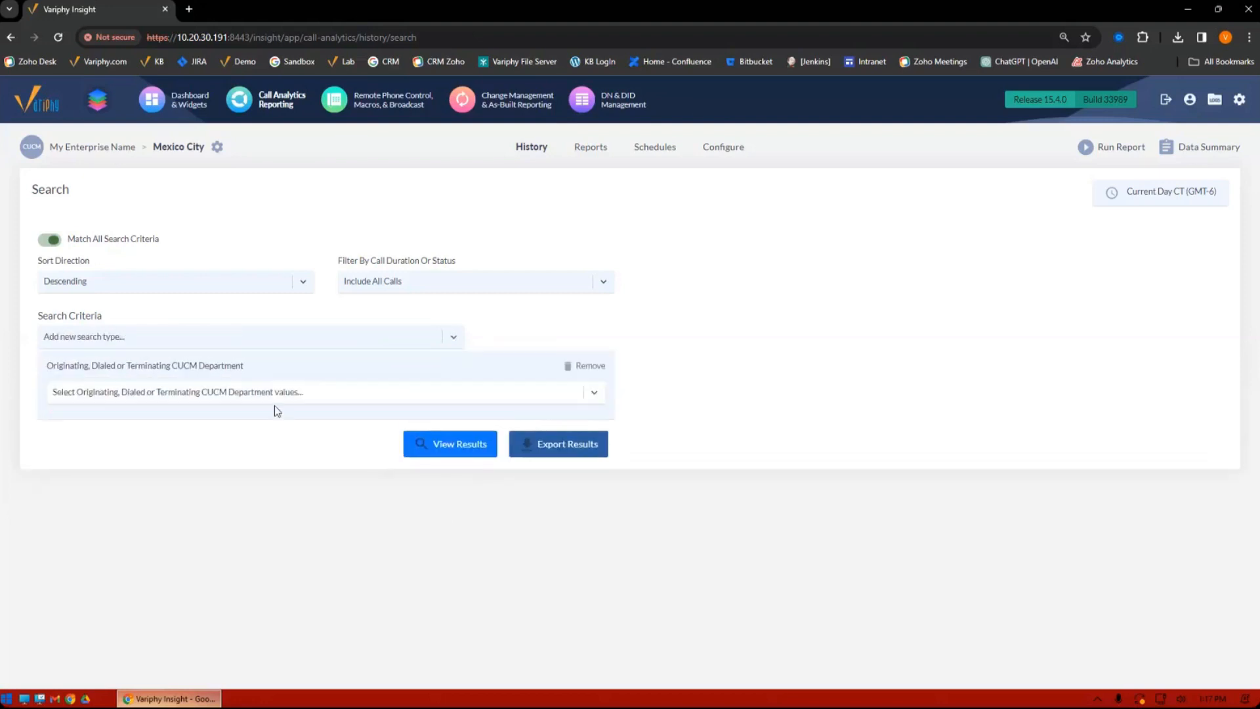
Step: Examine the selectable values and the name of the CUCM department criterion
left_click(274, 397)
left_click(756, 415)
left_click_drag(48, 366, 253, 369)
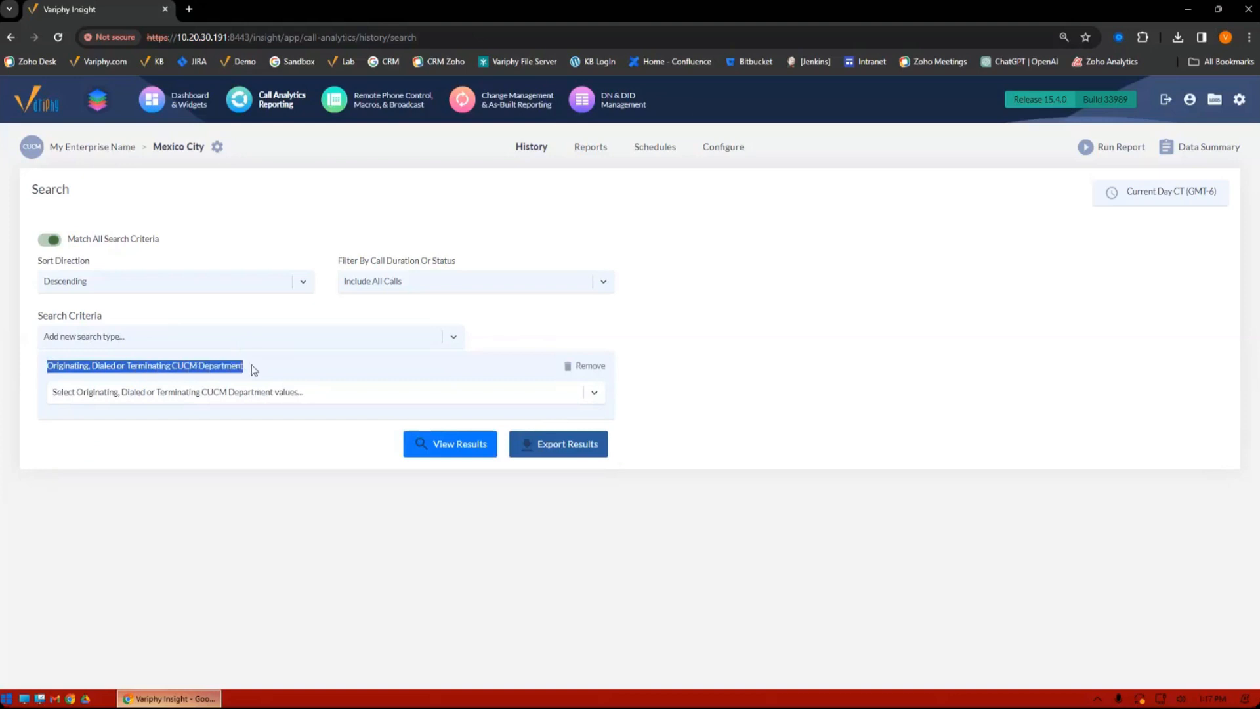
left_click(829, 407)
Step: Open the system's Application Settings and go to the Call History Settings section
mouse_move(1240, 102)
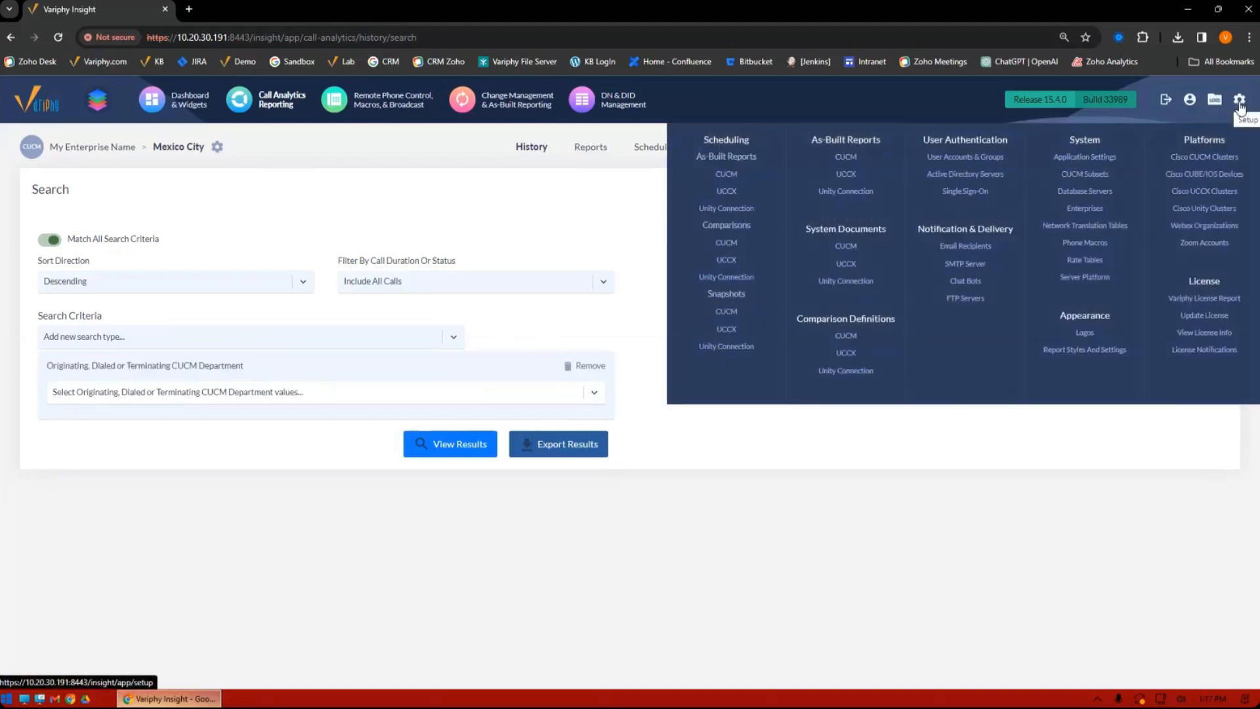
left_click(1098, 159)
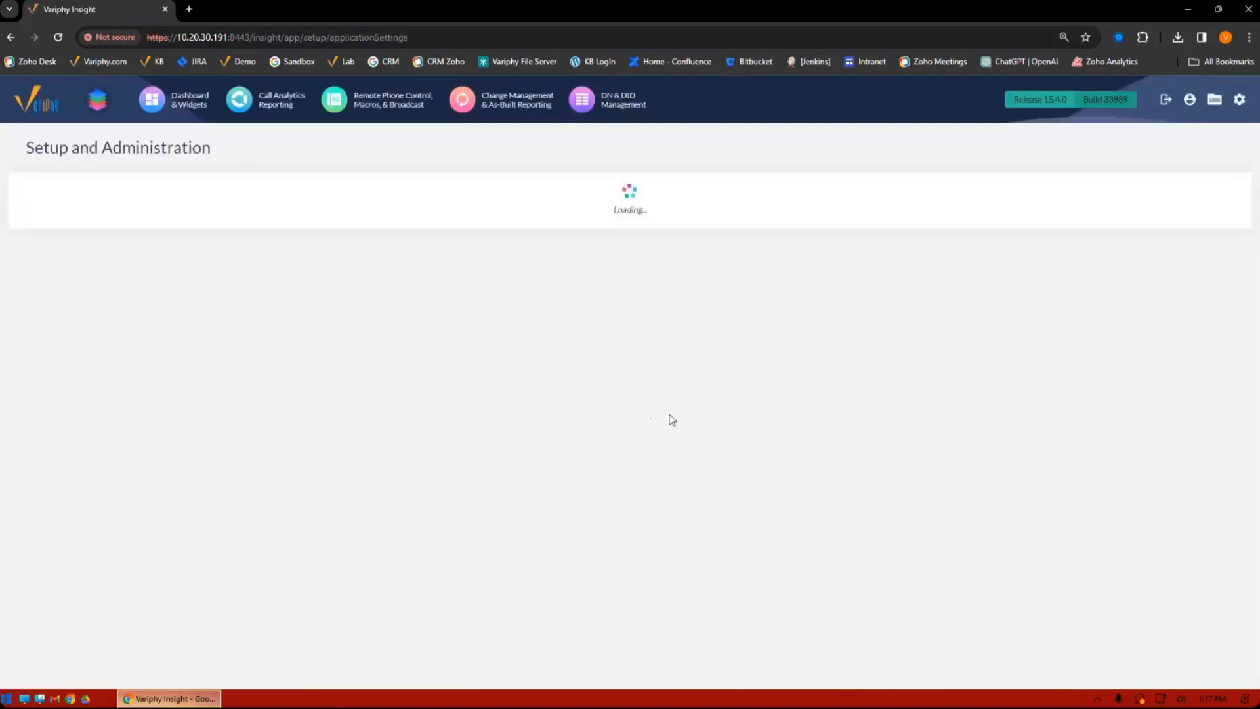
scroll(811, 428, "down", 10)
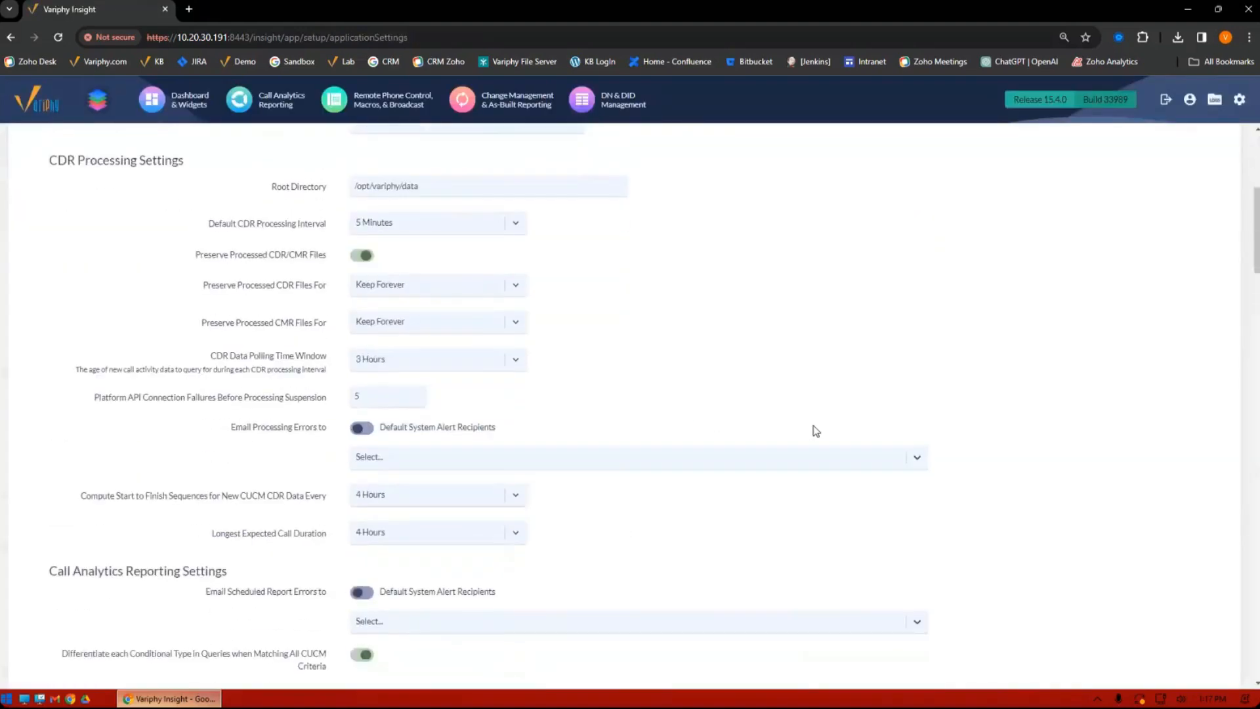
scroll(810, 427, "down", 3)
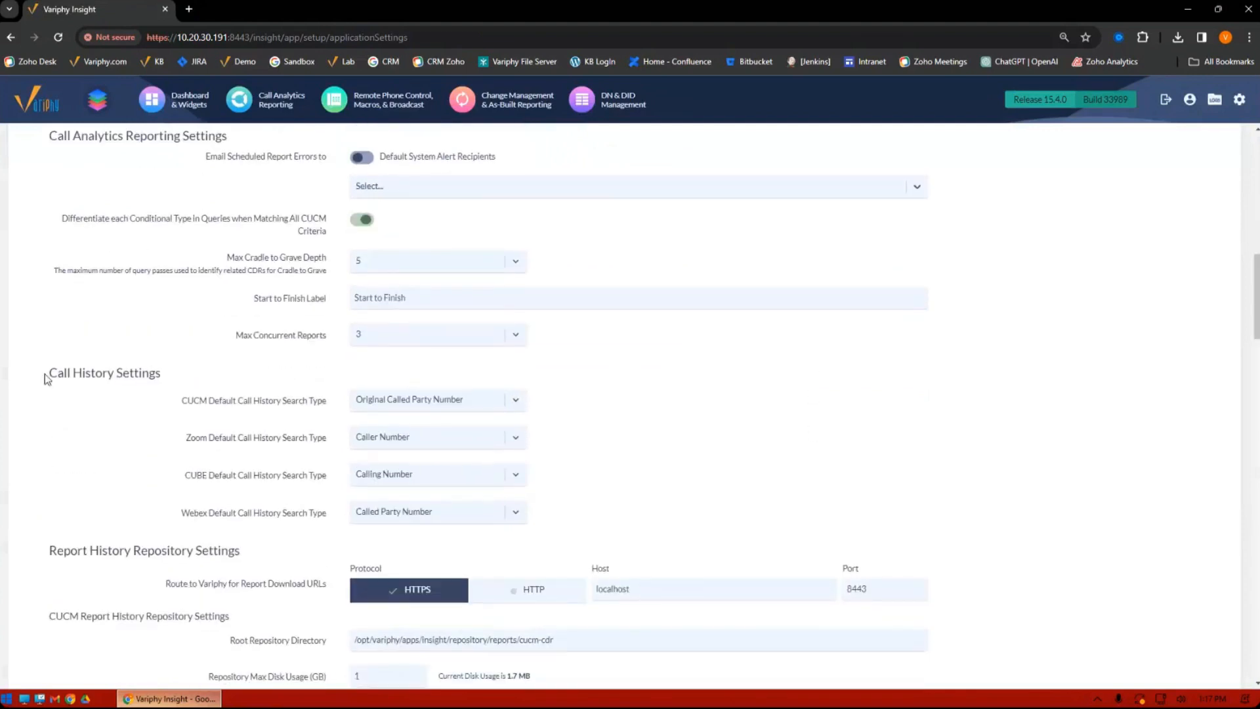
Step: Set the CUCM default call history search type to Calling Party, Original, or Final Called Party Number
left_click_drag(47, 373, 170, 377)
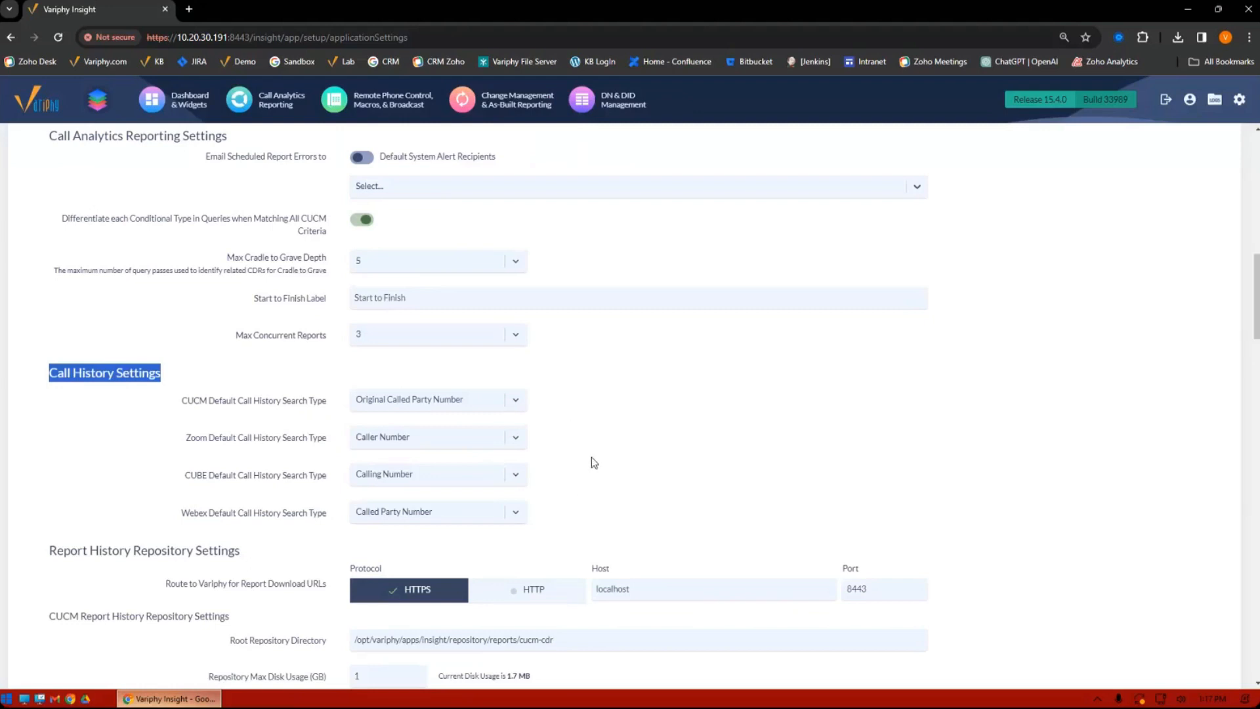
left_click(511, 407)
type("calling")
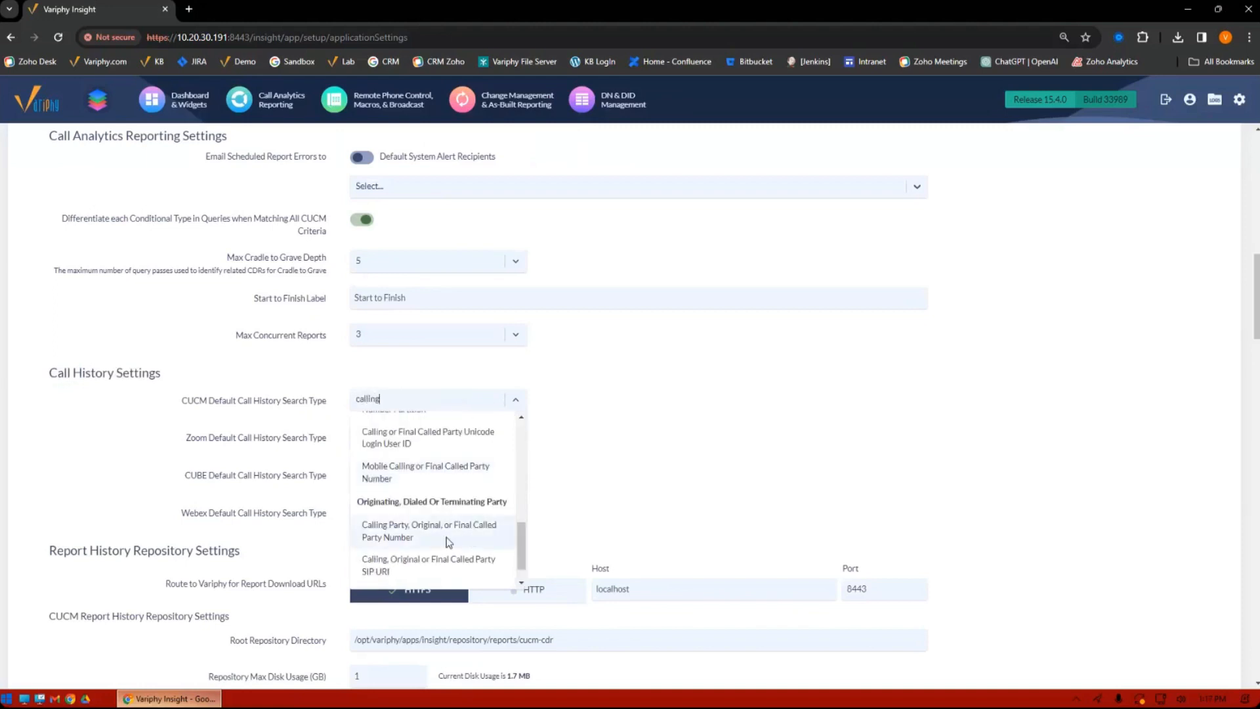
left_click(449, 542)
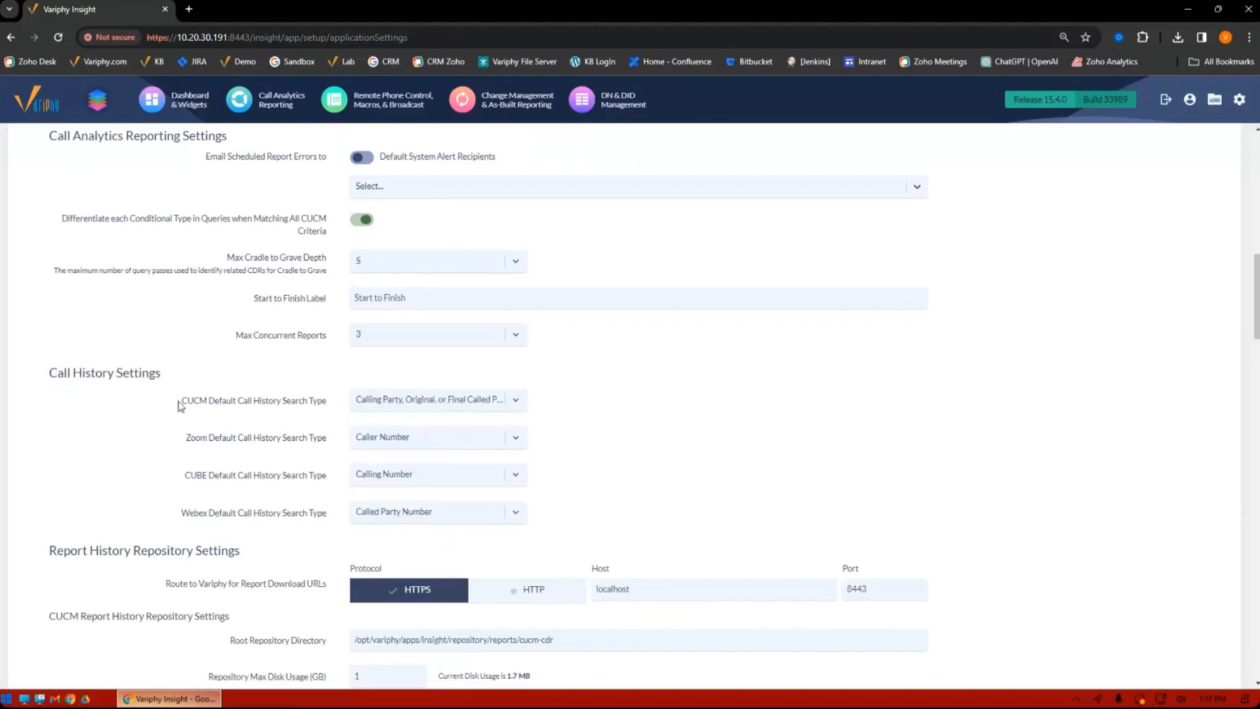
left_click_drag(180, 406, 262, 403)
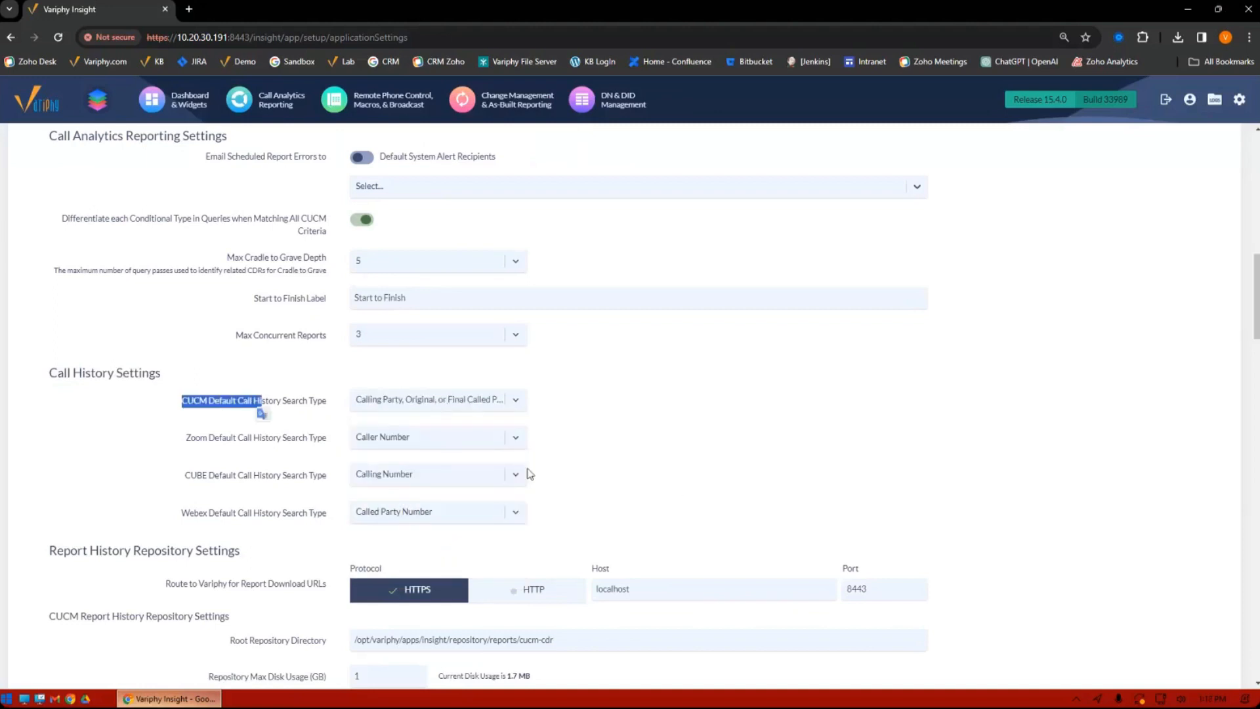
Step: Set the Zoom default call history search type to Caller or Called Number and the CUBE one to Calling or Final Called Party
left_click(437, 445)
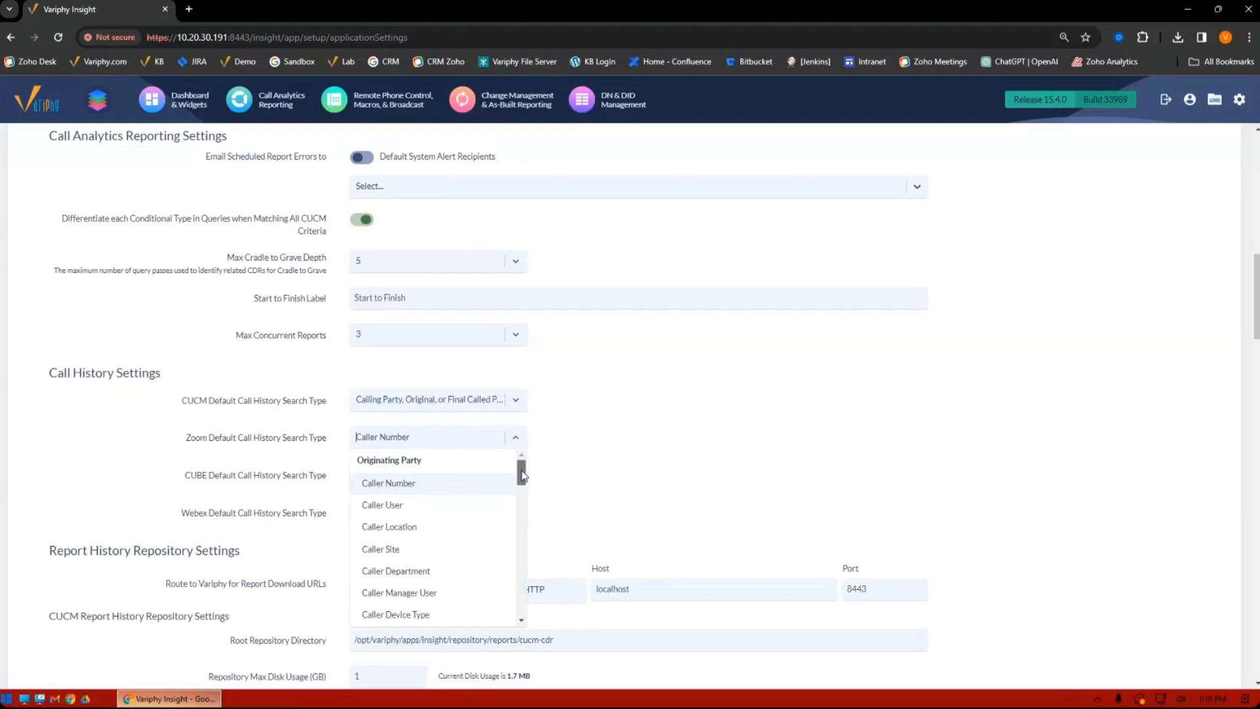
left_click_drag(523, 476, 525, 525)
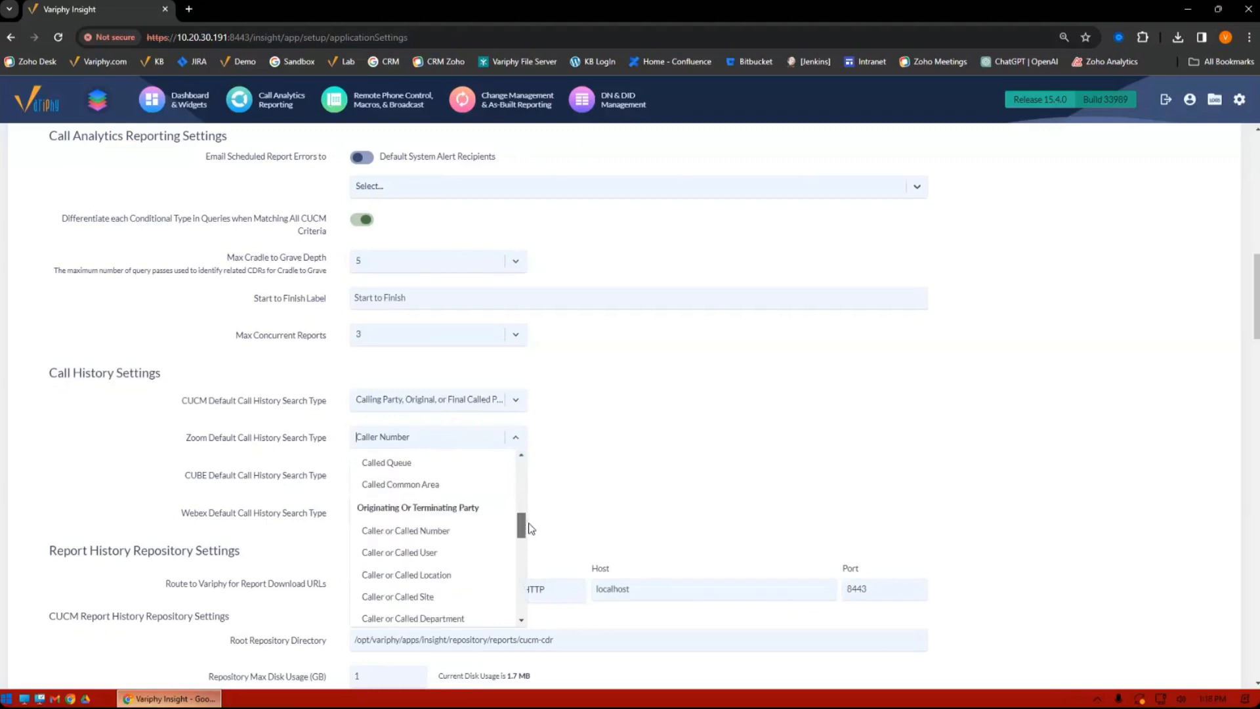
left_click(424, 531)
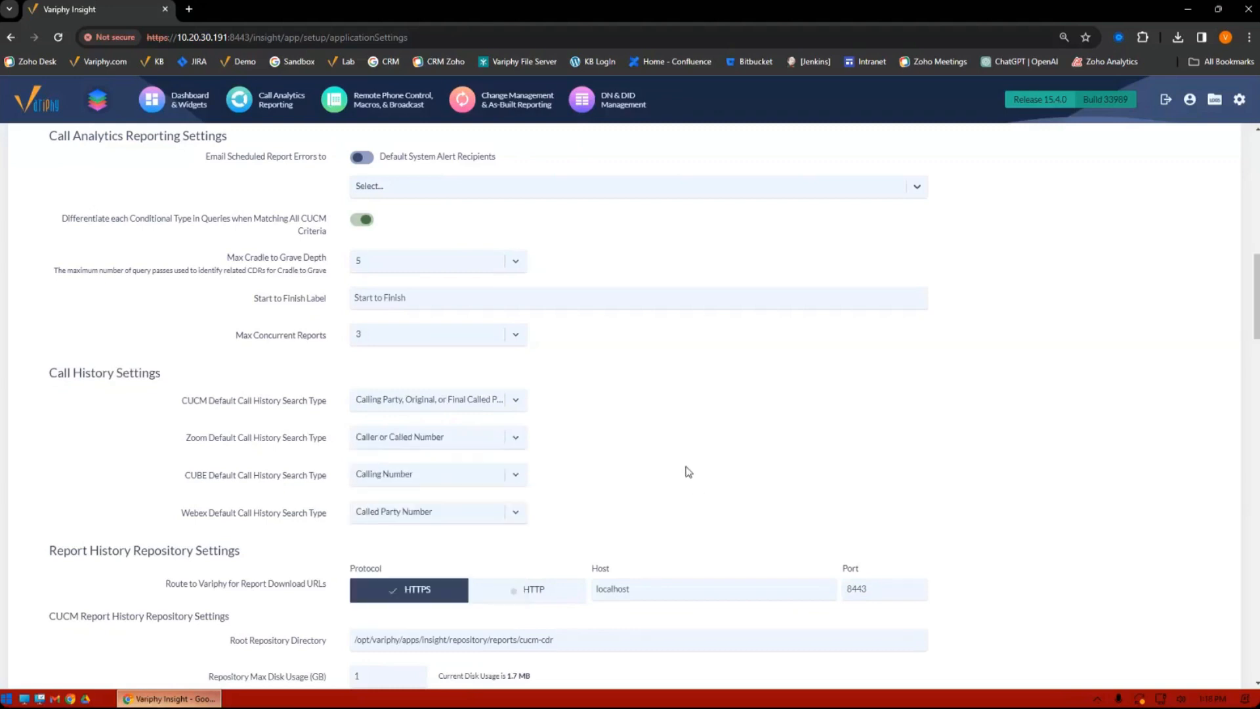
left_click(406, 475)
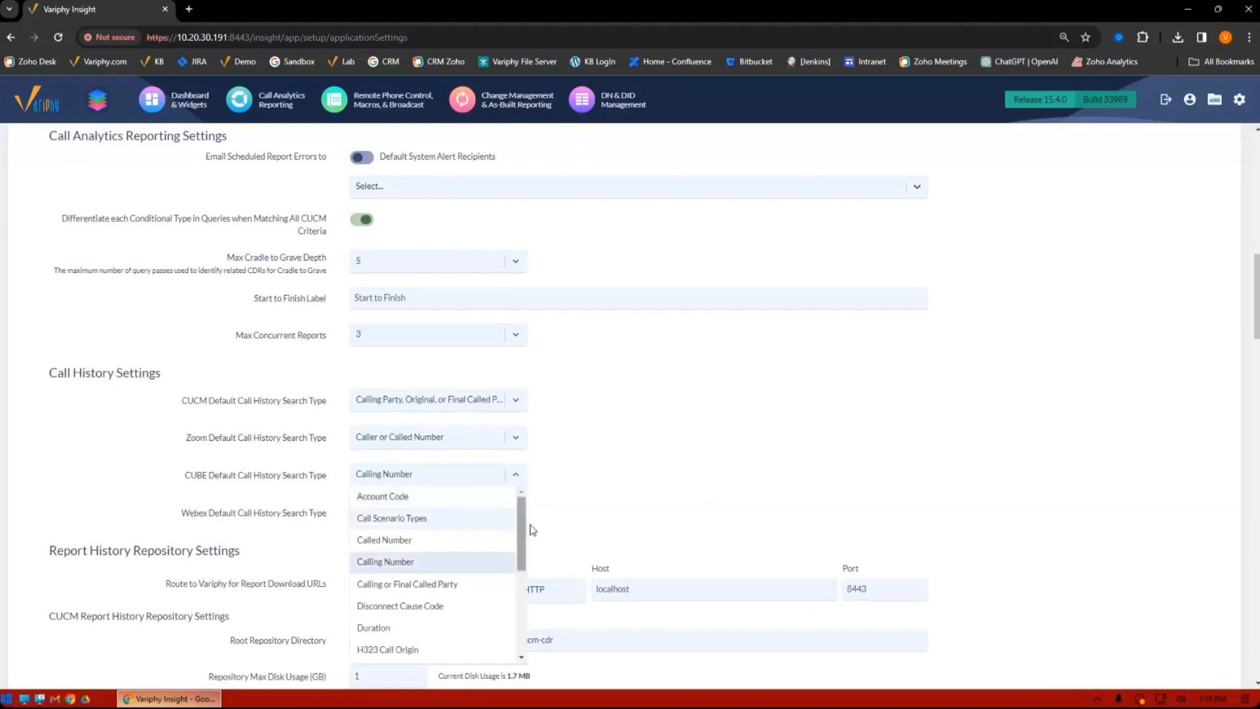
scroll(524, 522, "down", 1)
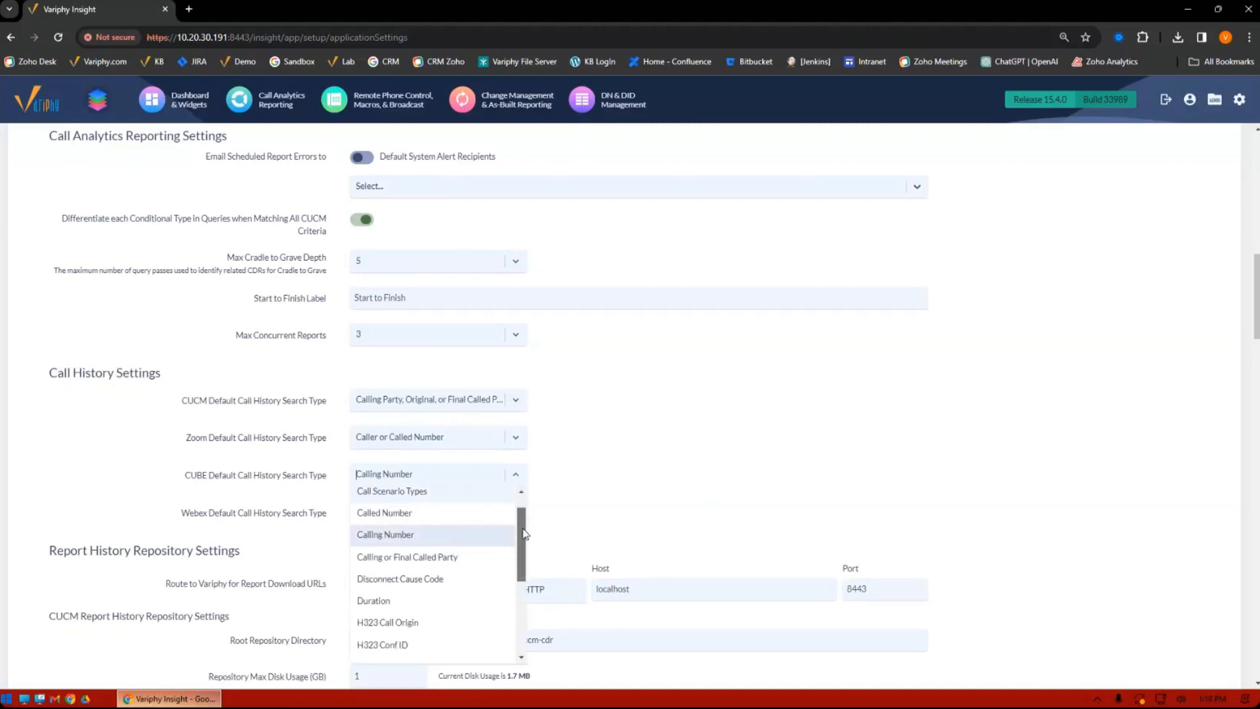
left_click(408, 556)
Step: Set the Webex default call history search type to Calling or Called Party Site Location and save the application settings
left_click(474, 519)
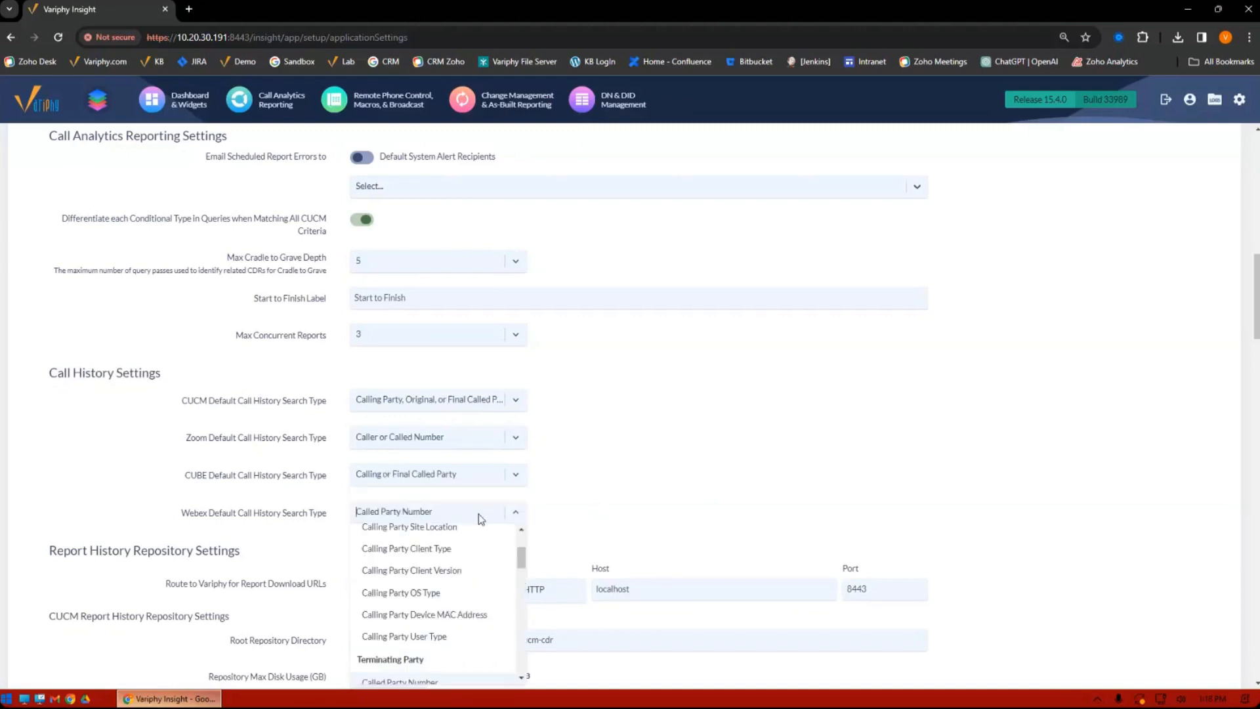
scroll(524, 564, "down", 3)
left_click_drag(523, 584, 525, 617)
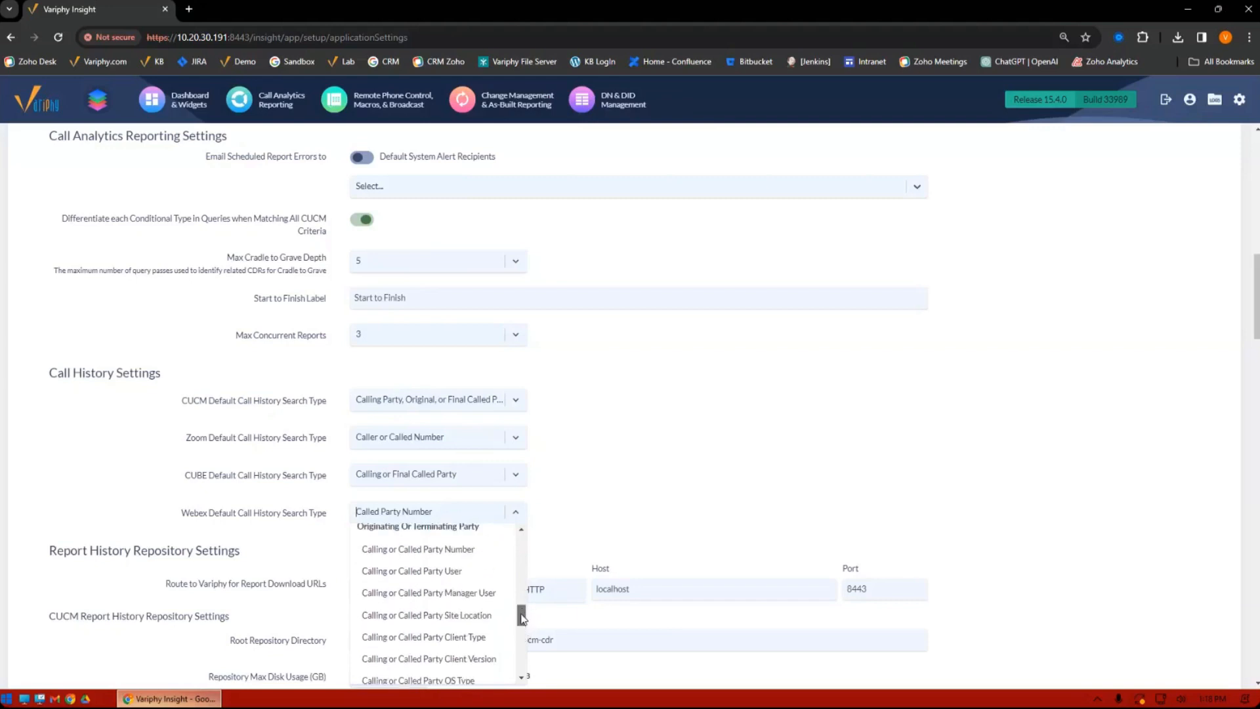
left_click(445, 616)
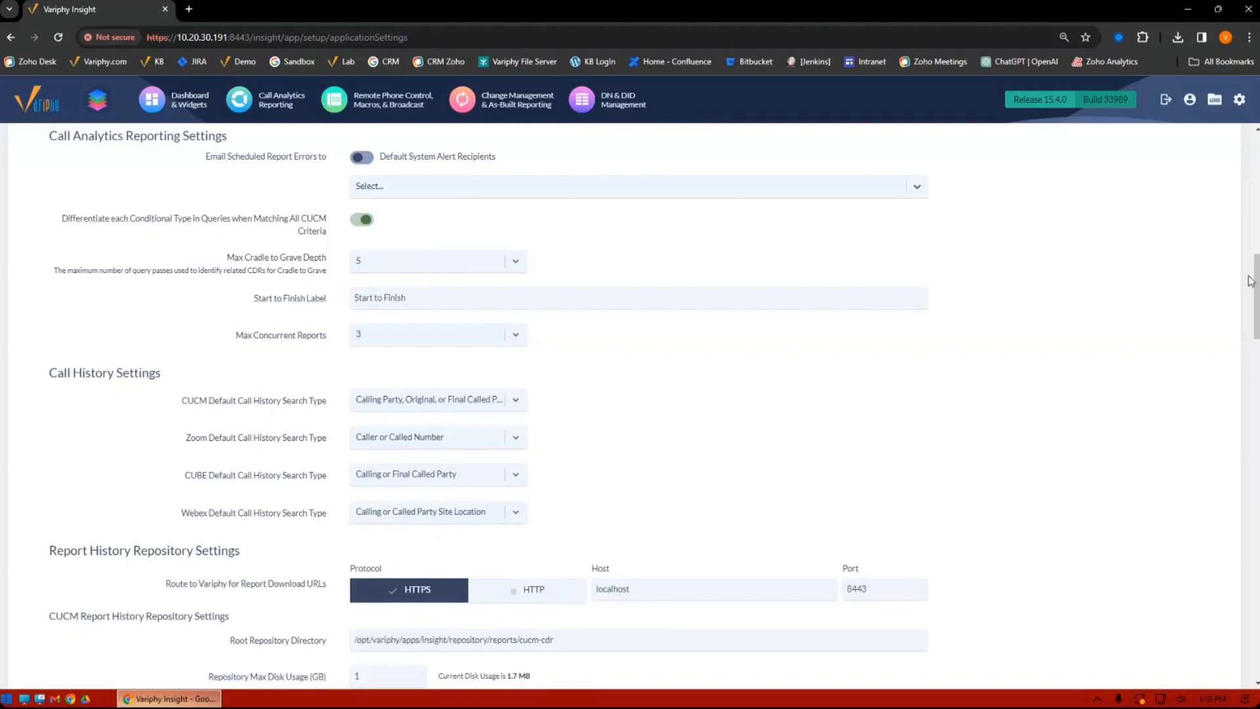
left_click_drag(1250, 281, 1251, 620)
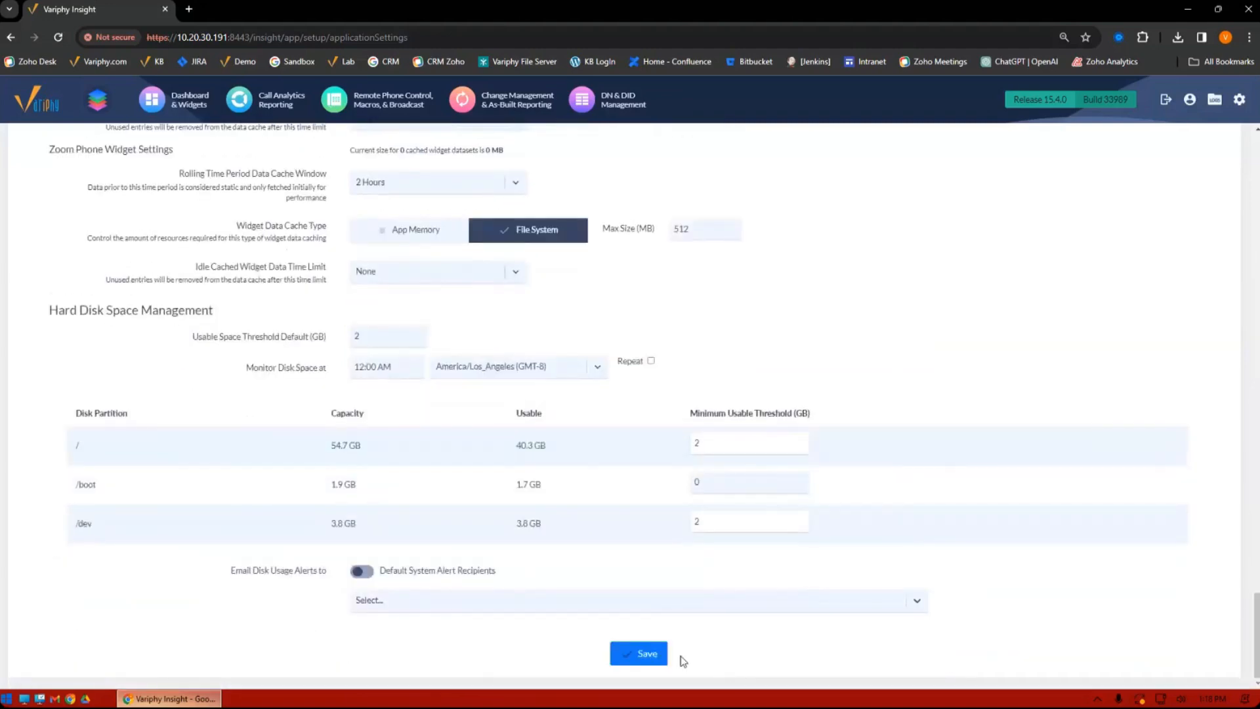
left_click(657, 654)
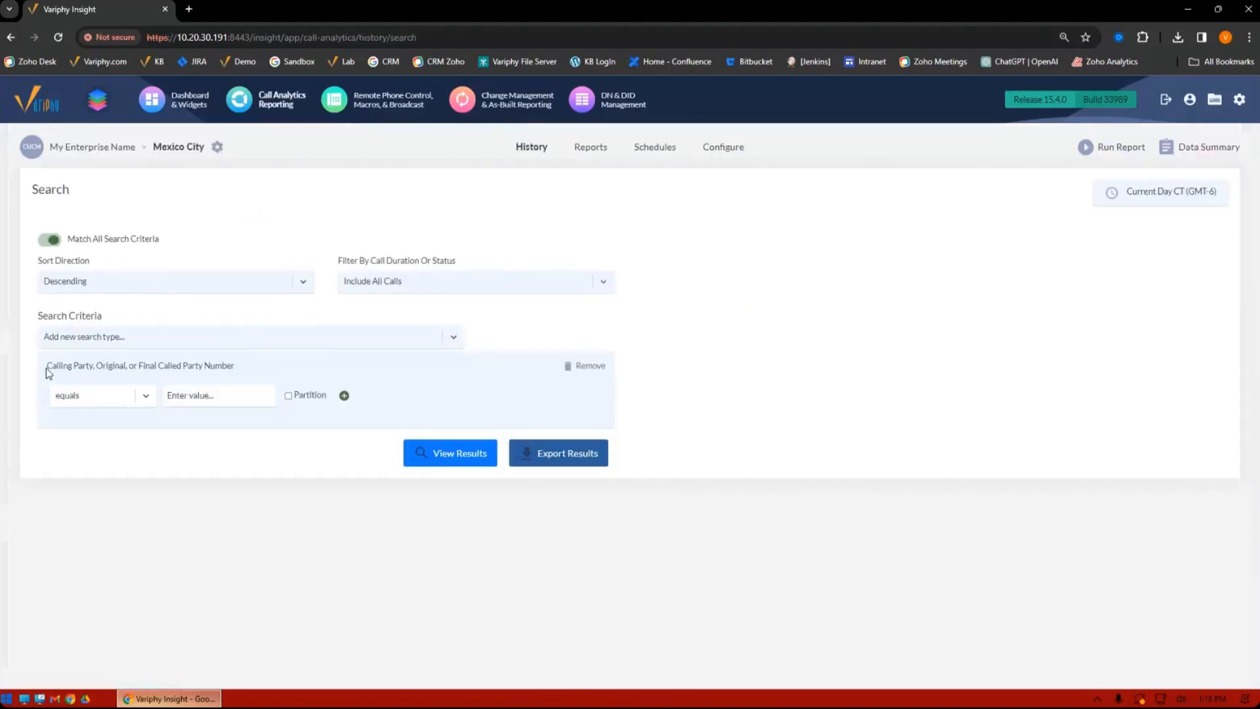
Step: Check the default criterion in the Mexico City call history search, and change the platform to Webex Sandbox
left_click_drag(47, 373, 237, 379)
left_click(939, 377)
left_click(217, 147)
left_click(565, 387)
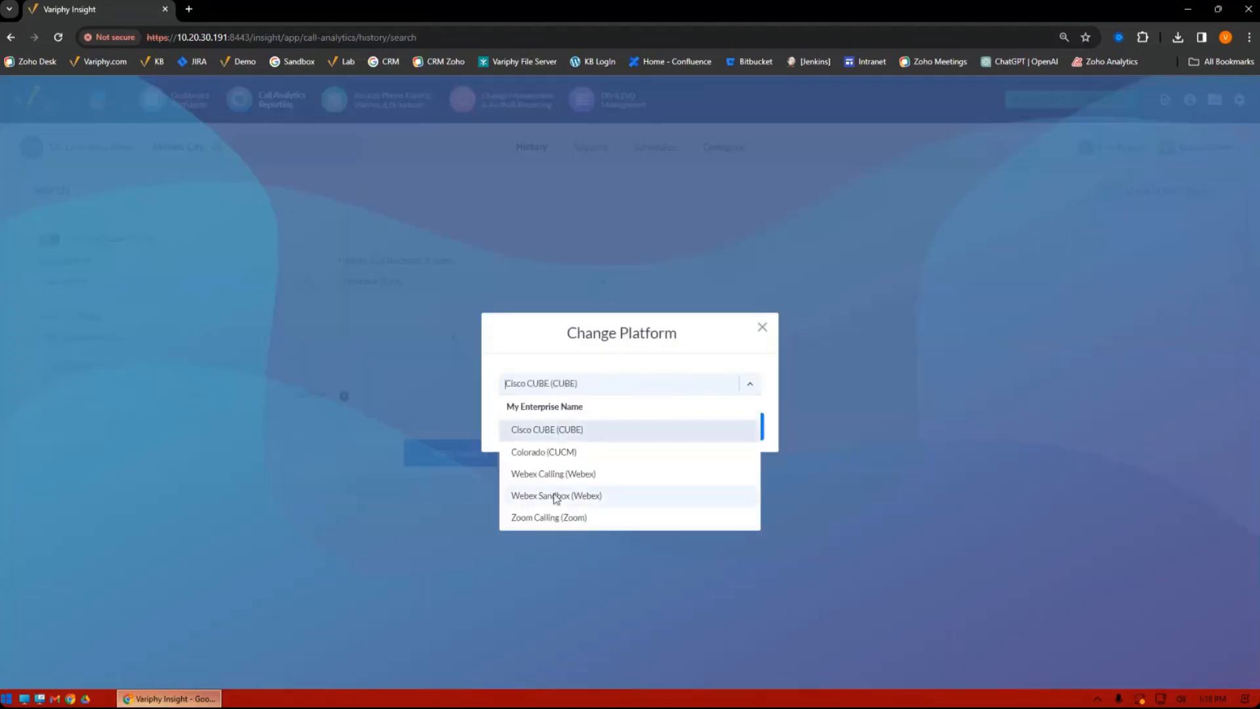
left_click(555, 497)
left_click(732, 430)
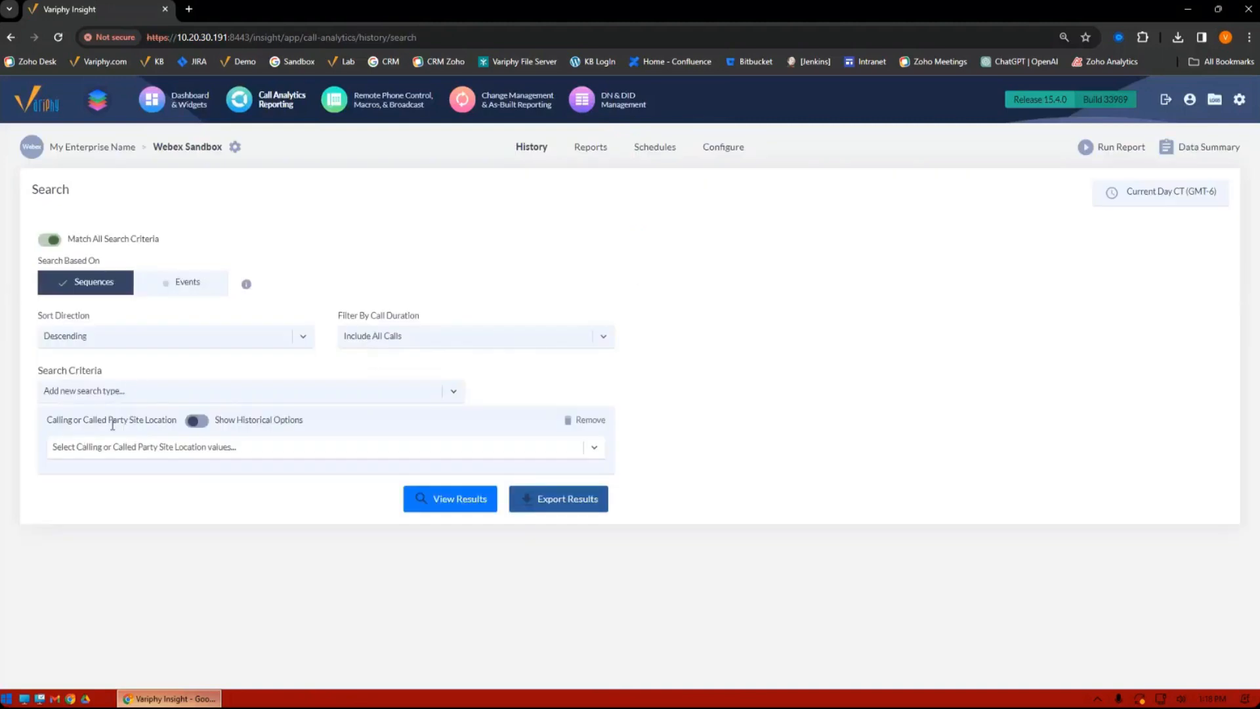
Step: Check the default site location criterion in the Webex Sandbox search, and change the platform back to Mexico City
left_click(245, 447)
left_click(806, 431)
left_click(235, 147)
left_click(559, 384)
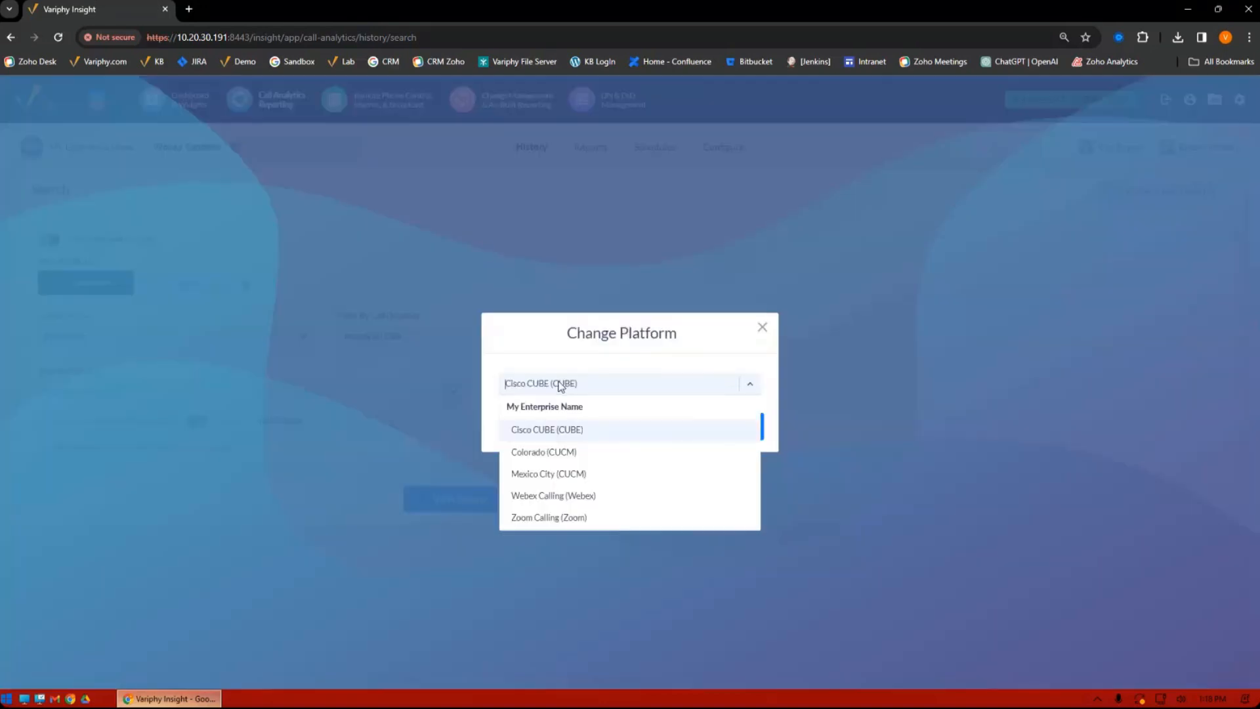
left_click(564, 475)
left_click(730, 444)
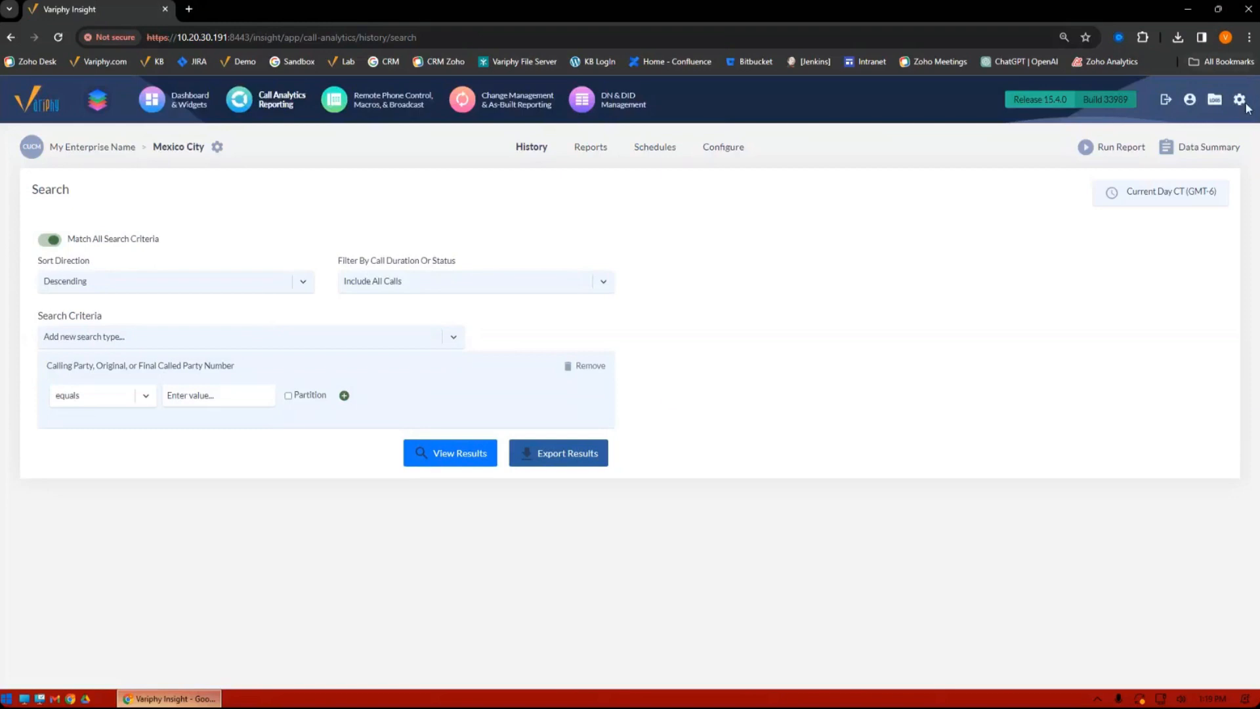
Step: Try setting the personal CUCM default call history search type to Original or Final Called Party Pattern in My Account
mouse_move(1239, 101)
left_click(1190, 102)
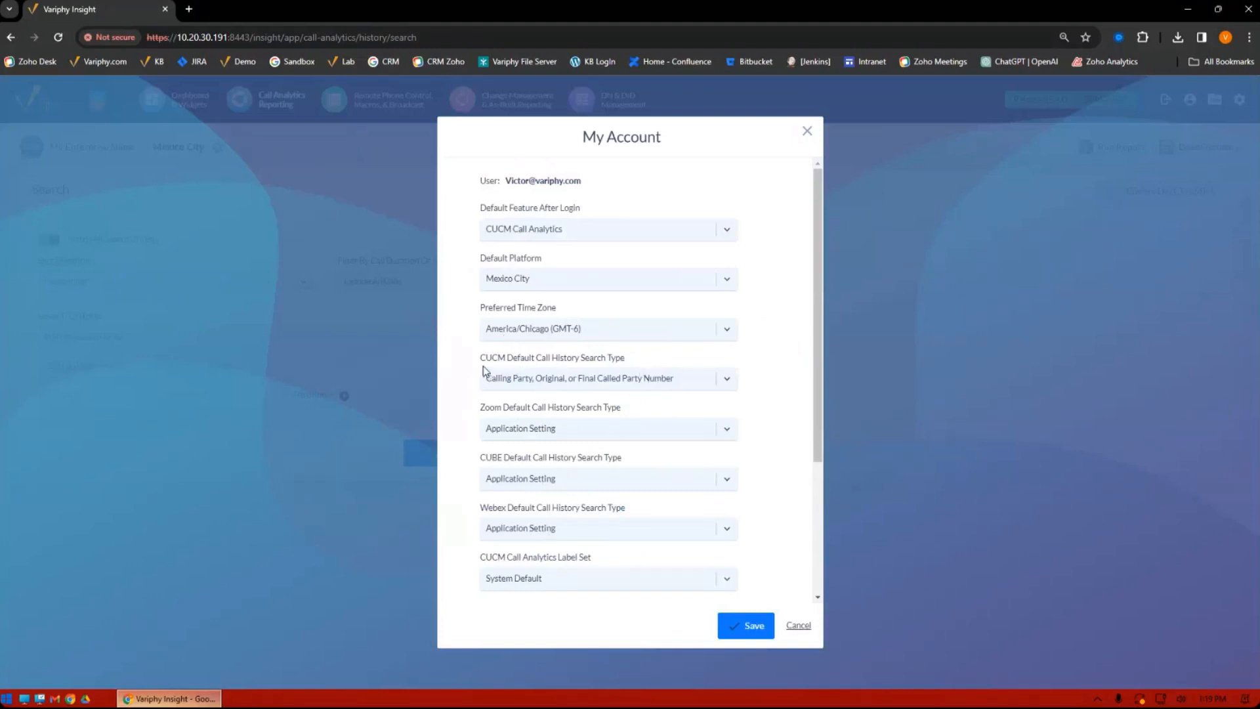
left_click(594, 385)
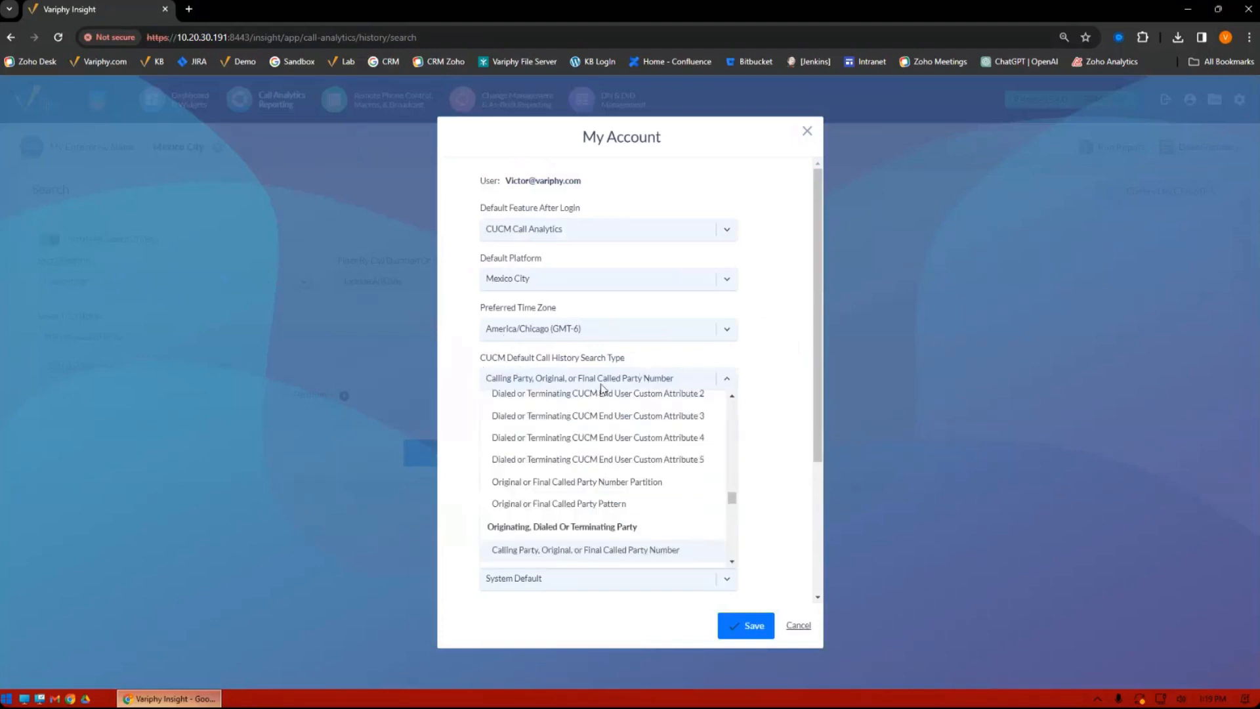
left_click(586, 504)
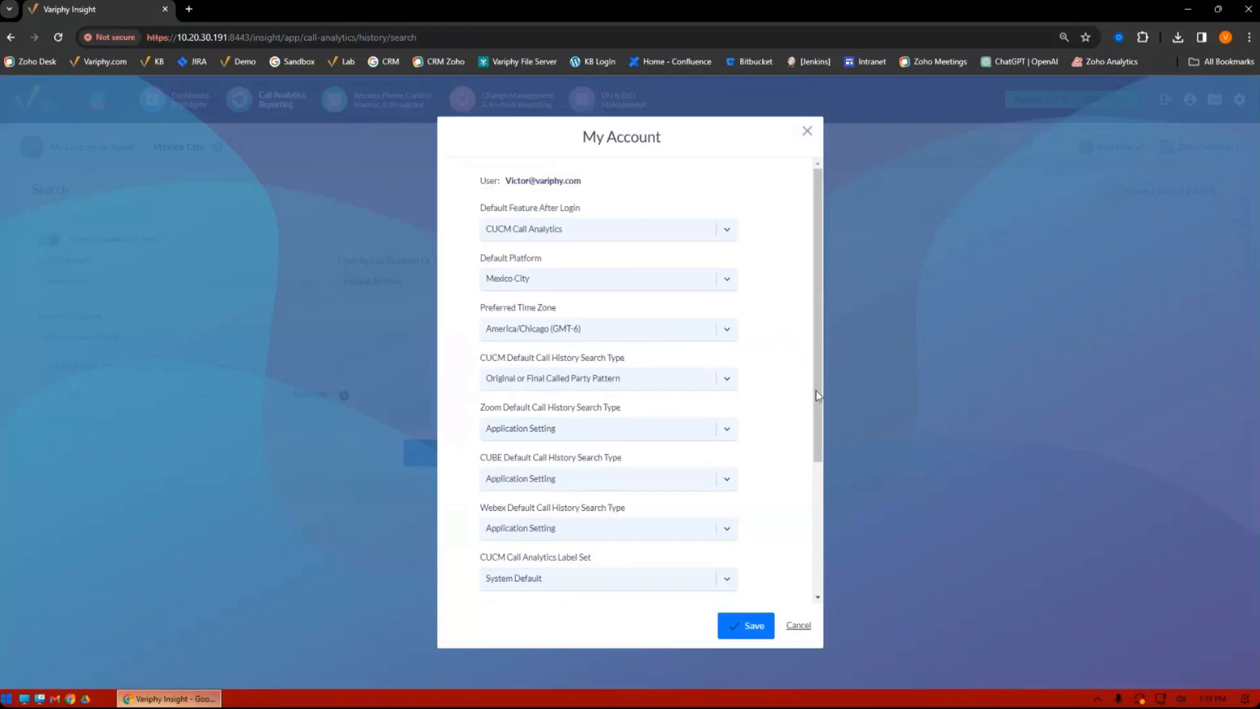
left_click(799, 625)
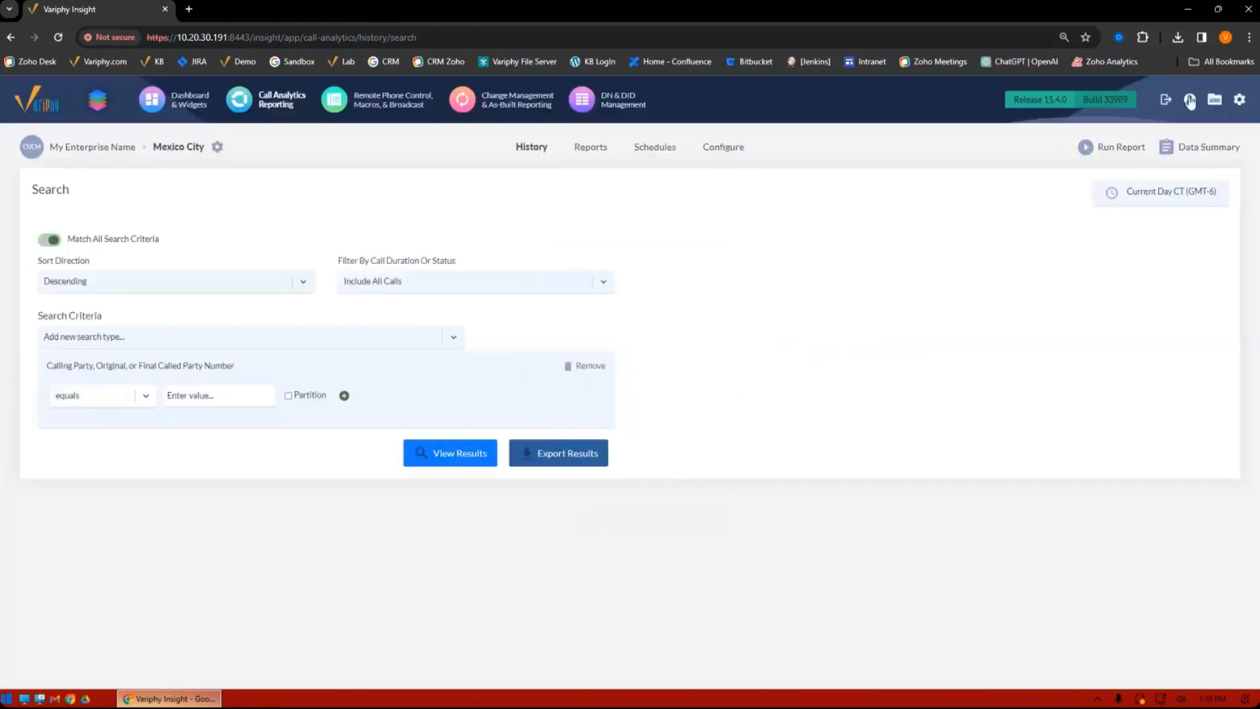
Step: Review the personal default call history search types in My Account and close it without saving
left_click(1189, 100)
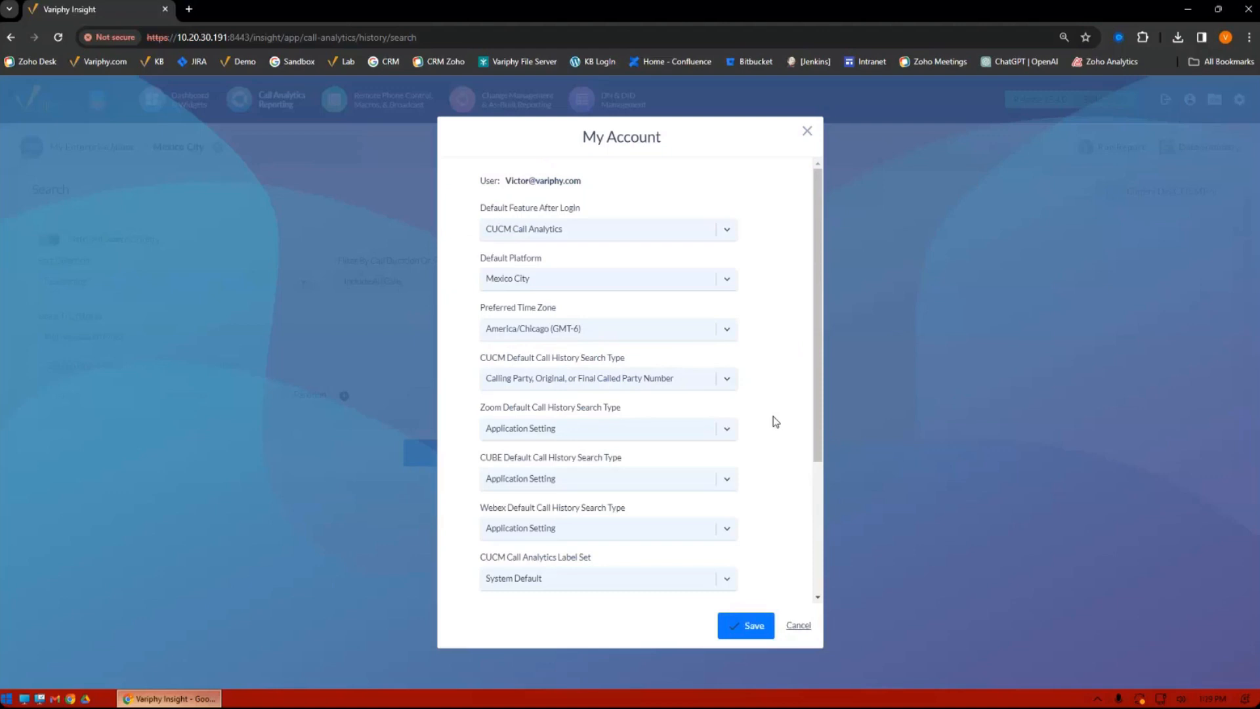
left_click(797, 627)
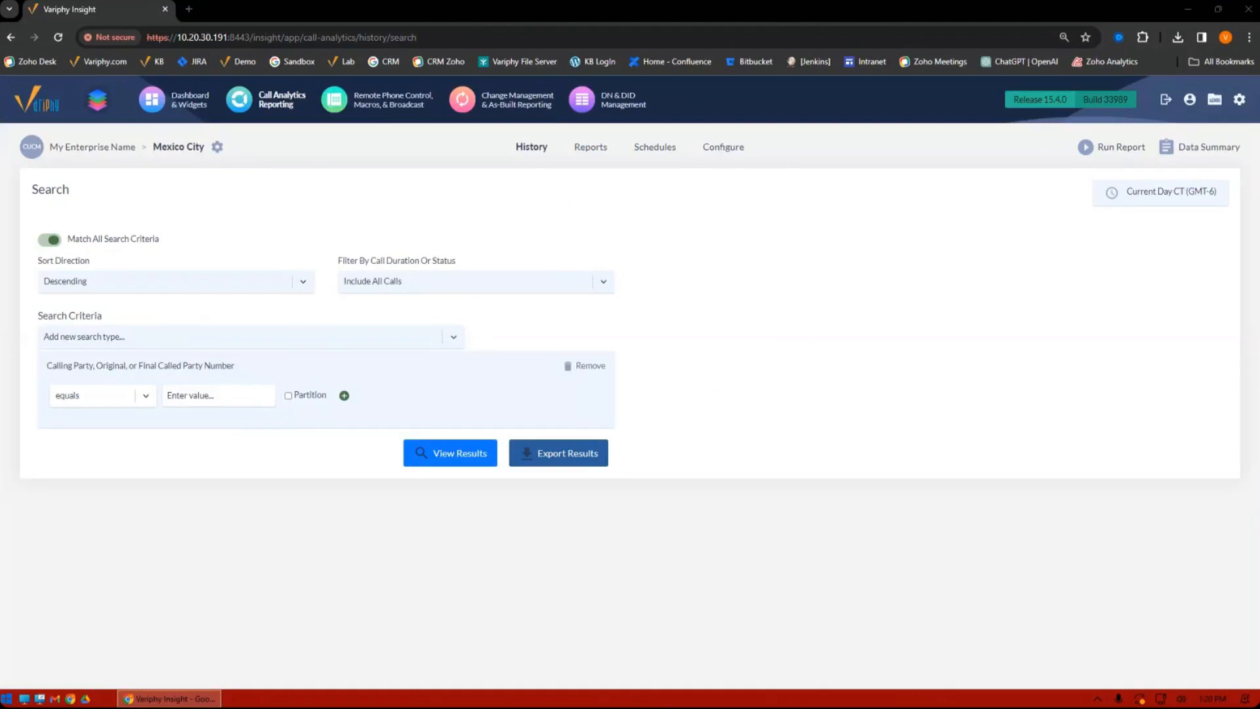
Step: Switch to the Screenpresso image editor showing the sample CDR alert, and place its window in front of the browser
left_click_drag(735, 1, 738, 175)
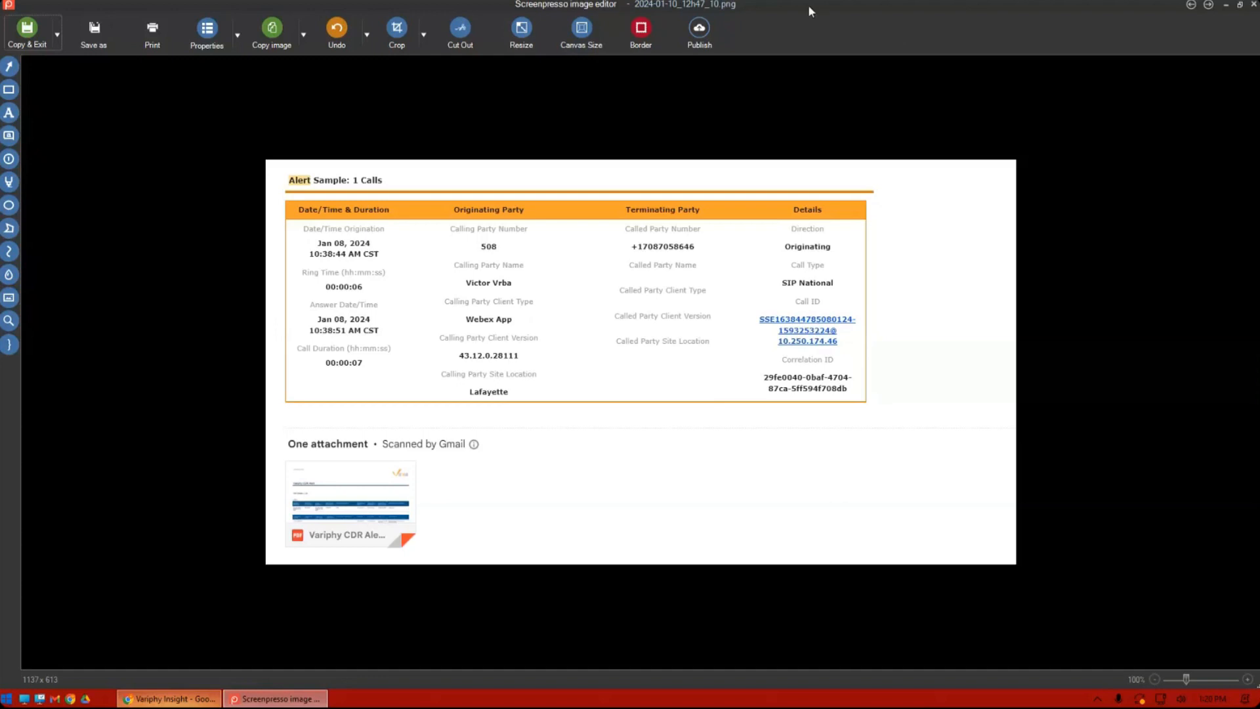
left_click_drag(809, 5, 637, 176)
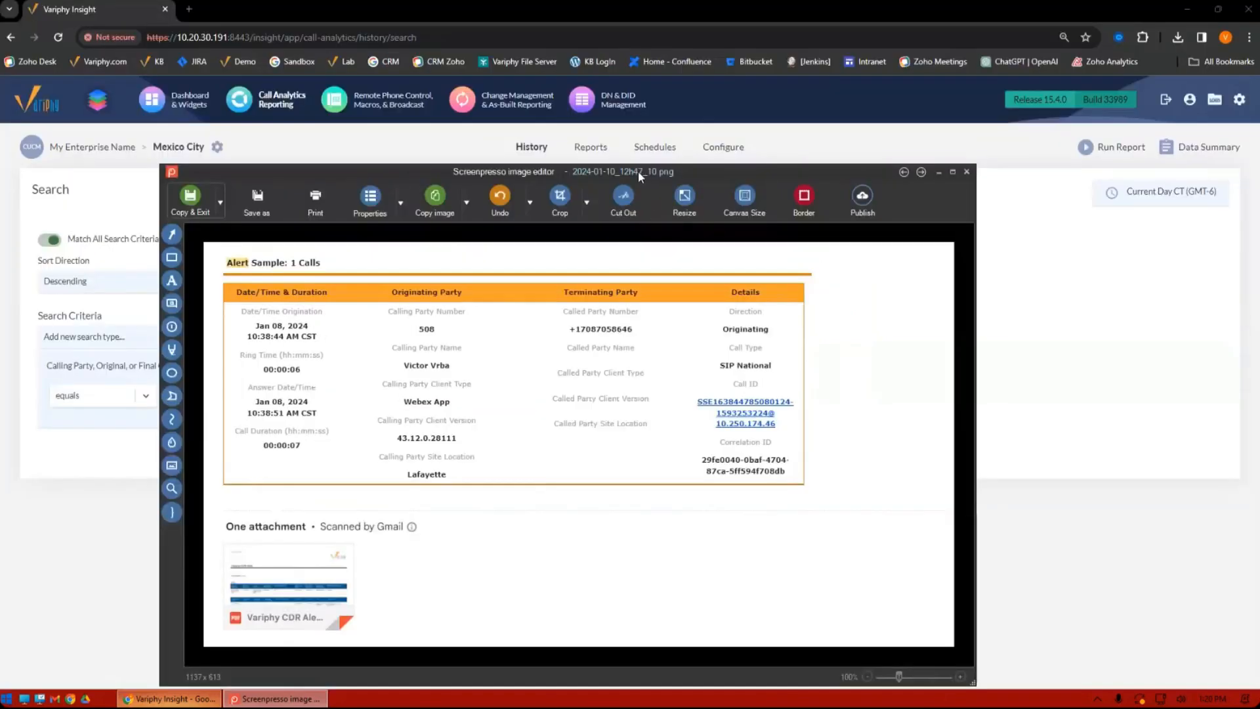